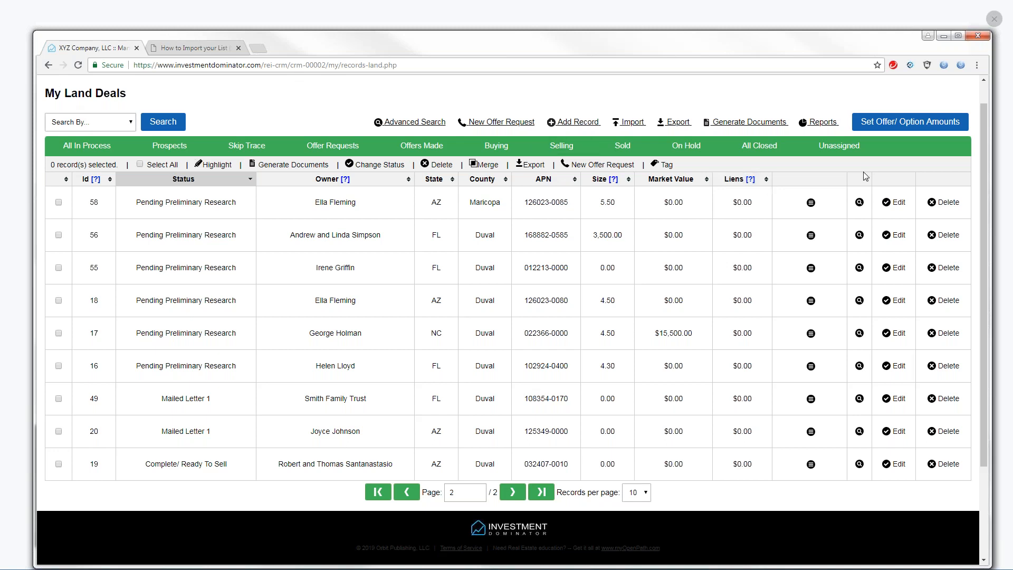
Scroll to the top of the Land Deals page and open the Help support page
left_click_drag(986, 163, 985, 141)
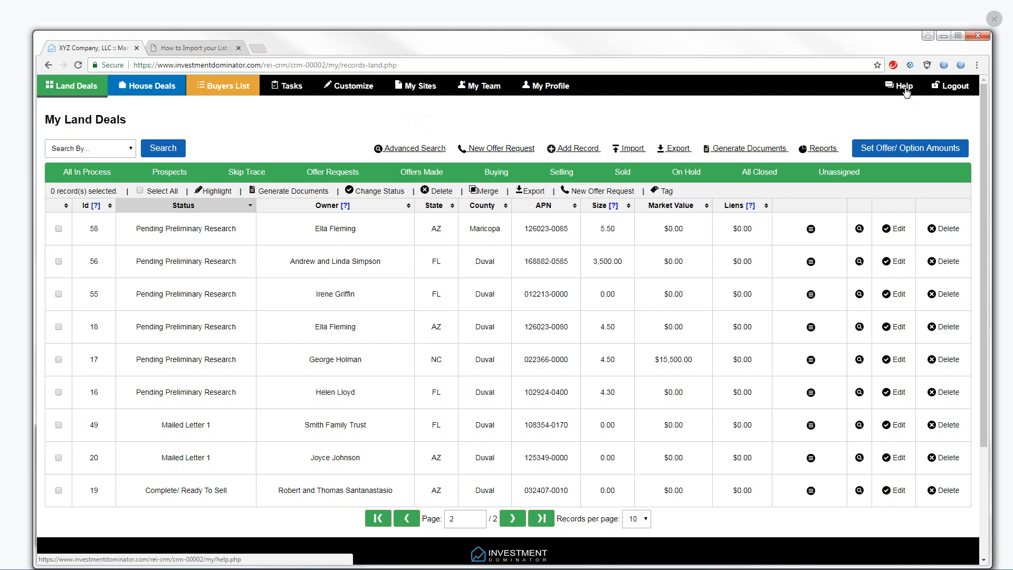
left_click(904, 87)
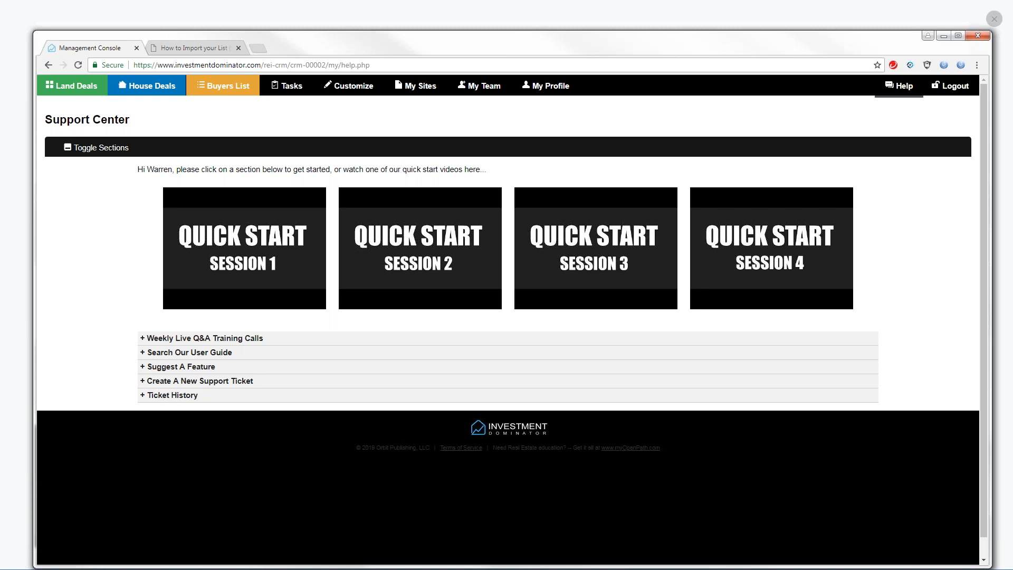
Expand Weekly Live Q&A Training Calls and open the replays of previous live training sessions
left_click(189, 343)
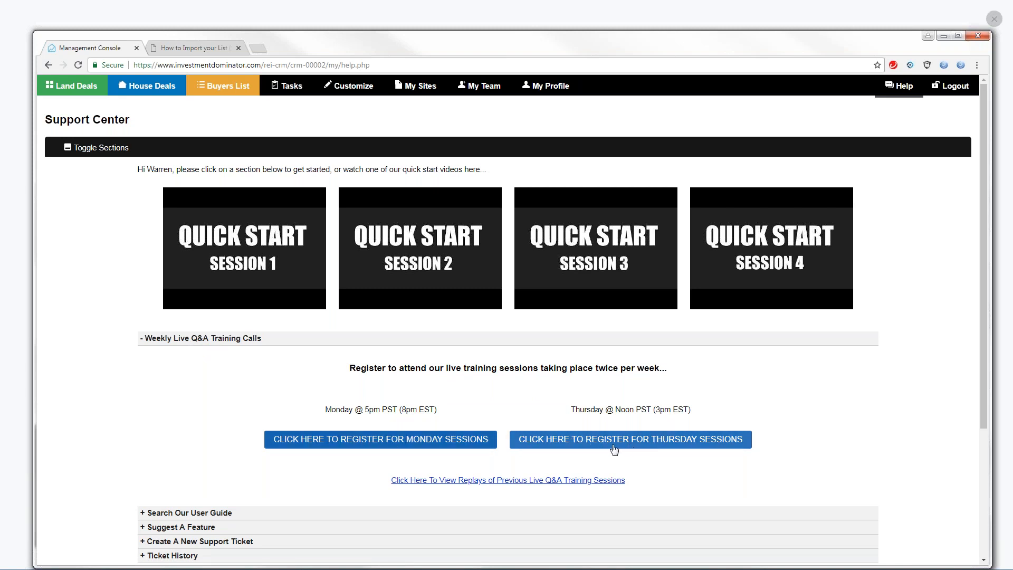
left_click(475, 481)
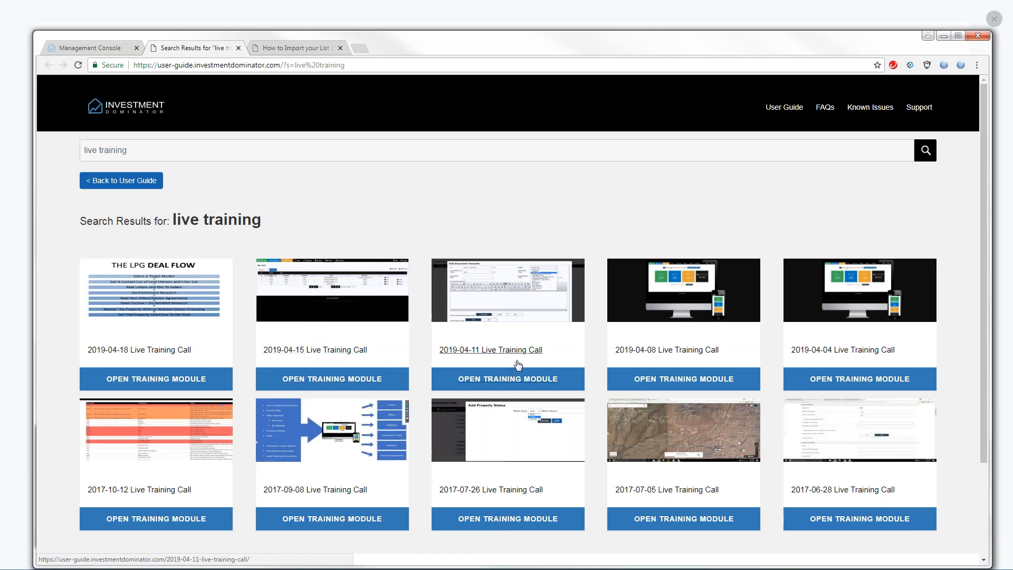
Open the 2019-04-18 Live Training Call, then close the How to Import and training call tabs
left_click(156, 322)
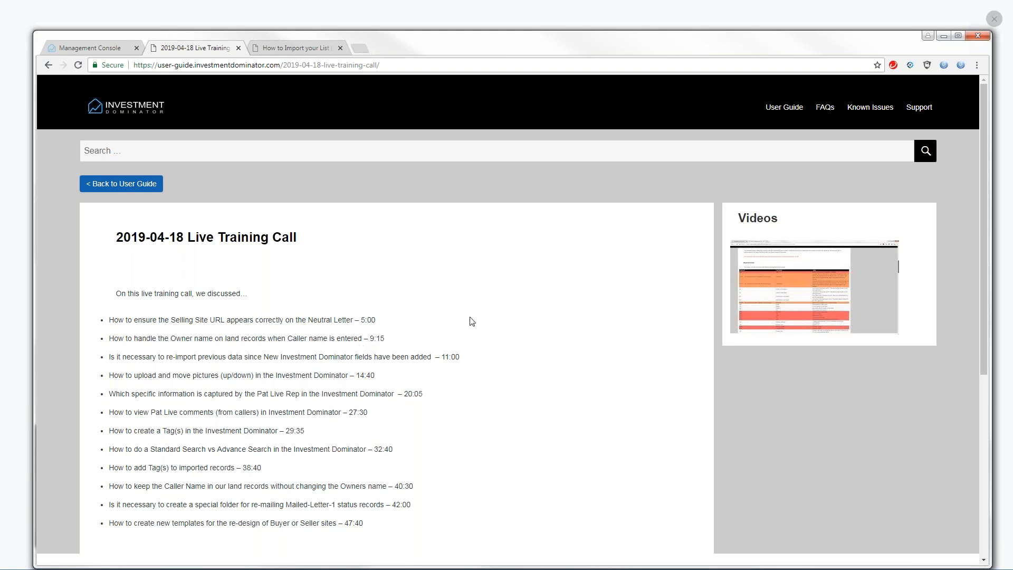
left_click(340, 48)
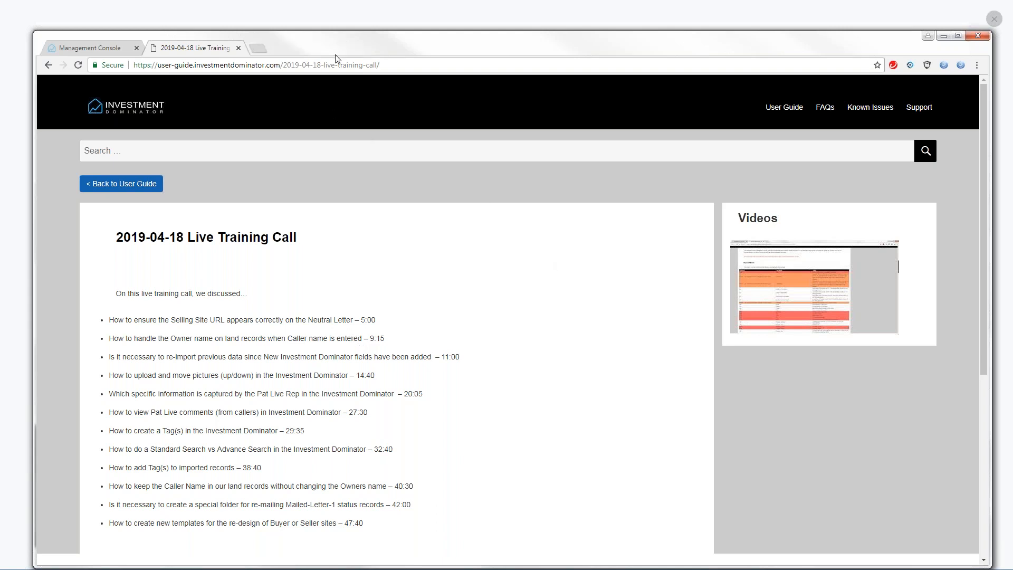
left_click(238, 49)
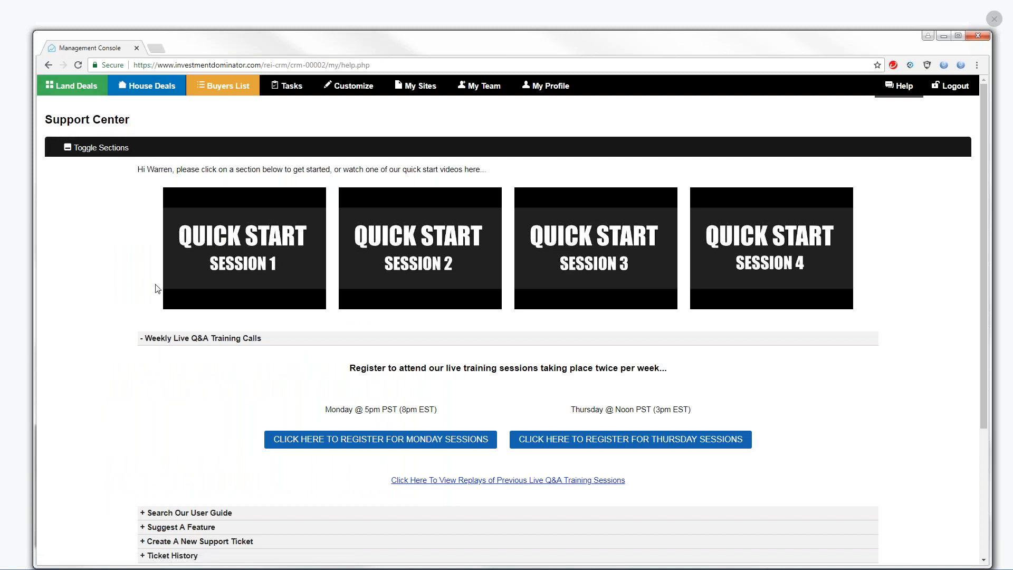
Search the user guide for 'Live Training' from the Support Center, then close the results tab
left_click(902, 86)
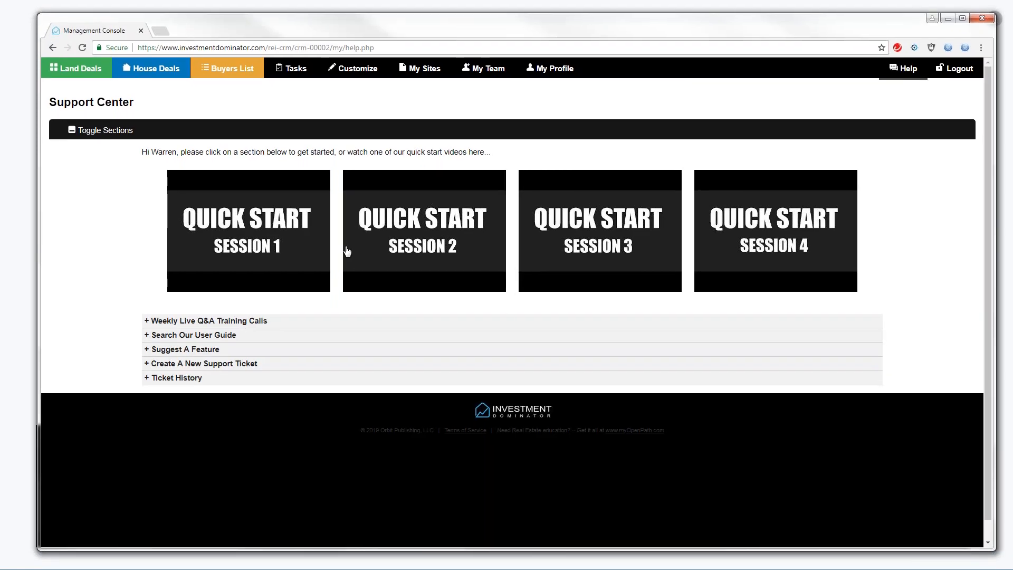
left_click(176, 336)
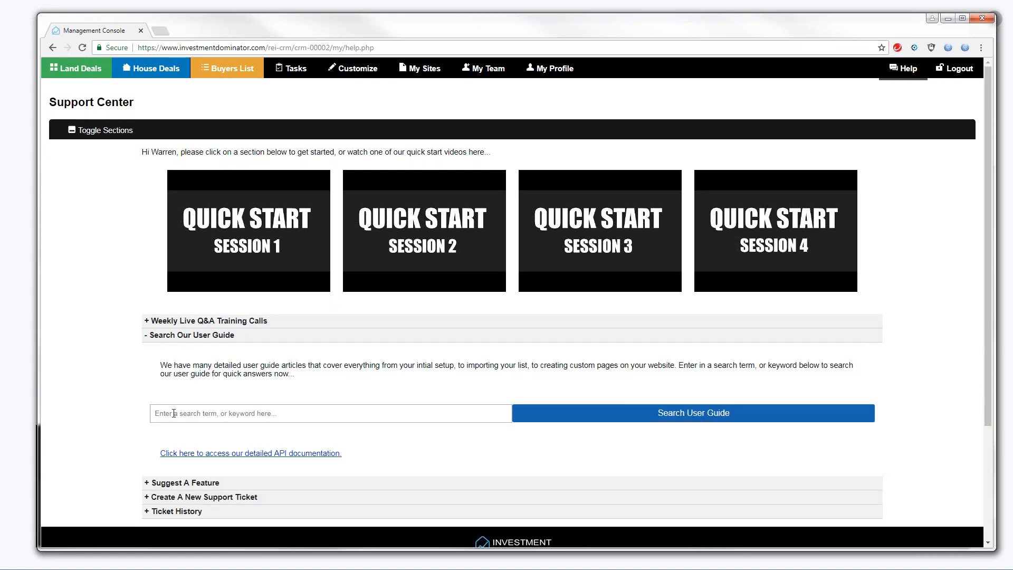
left_click(174, 414)
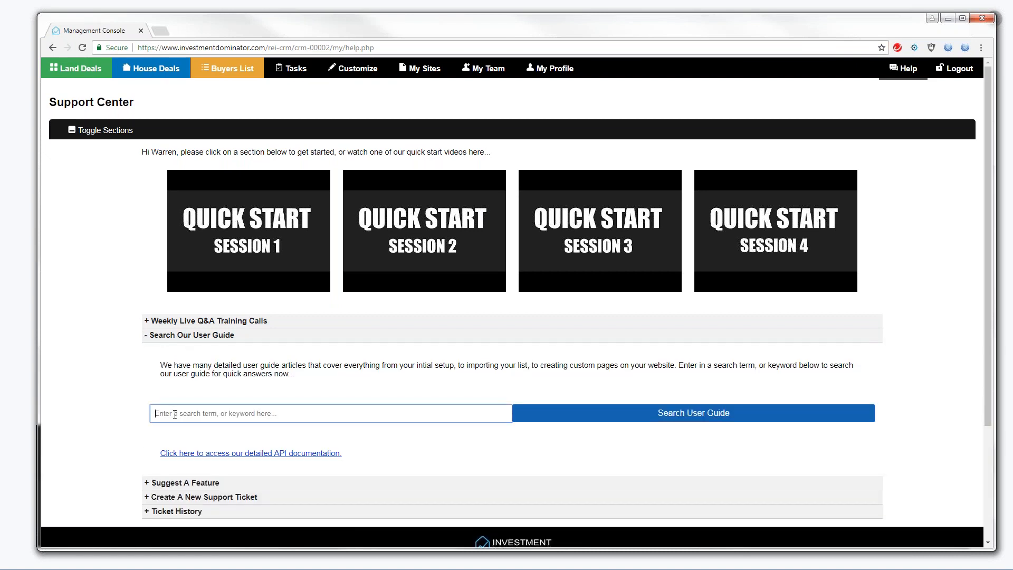
type("L")
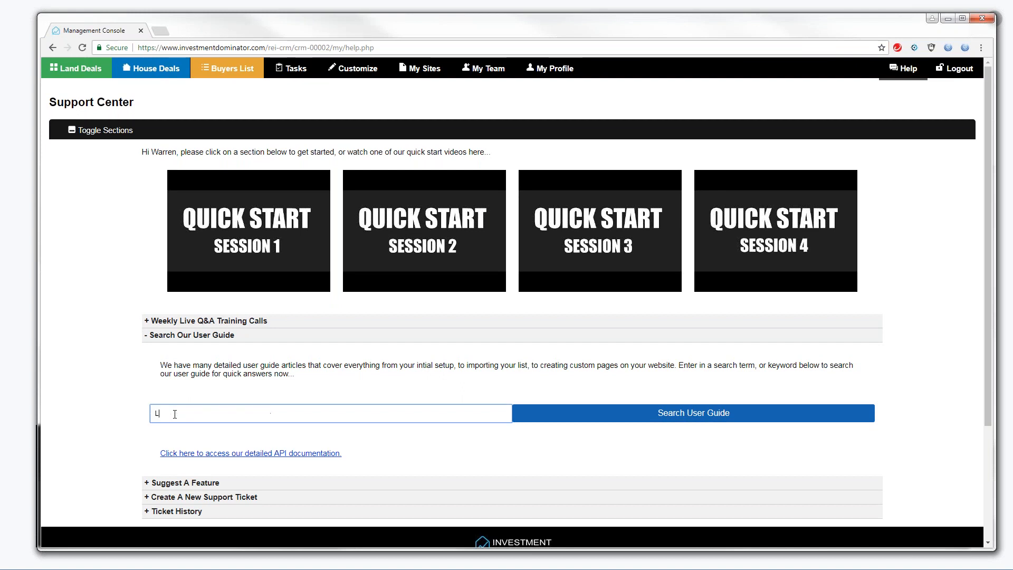
type("ive Training")
left_click(669, 419)
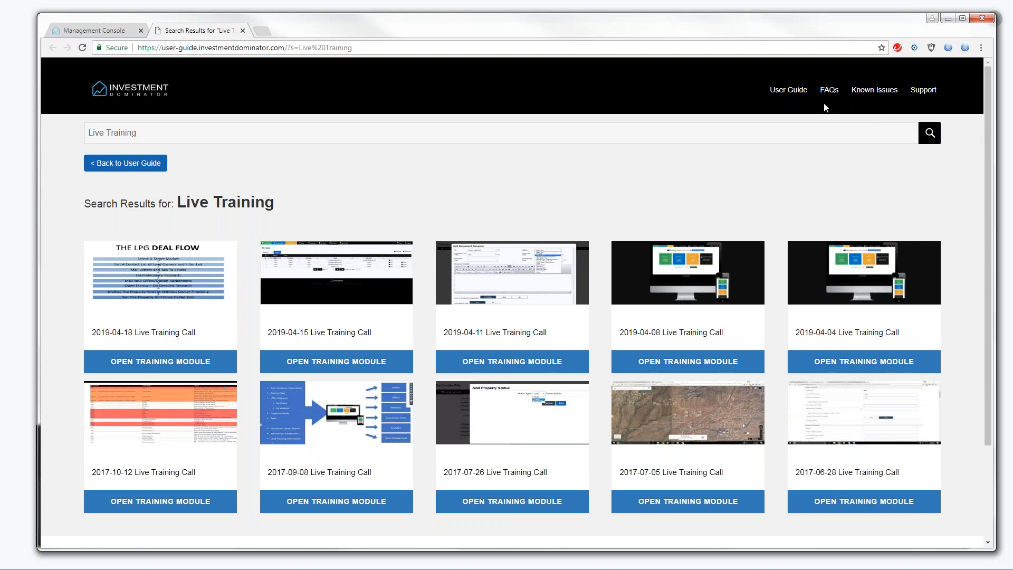
left_click(242, 30)
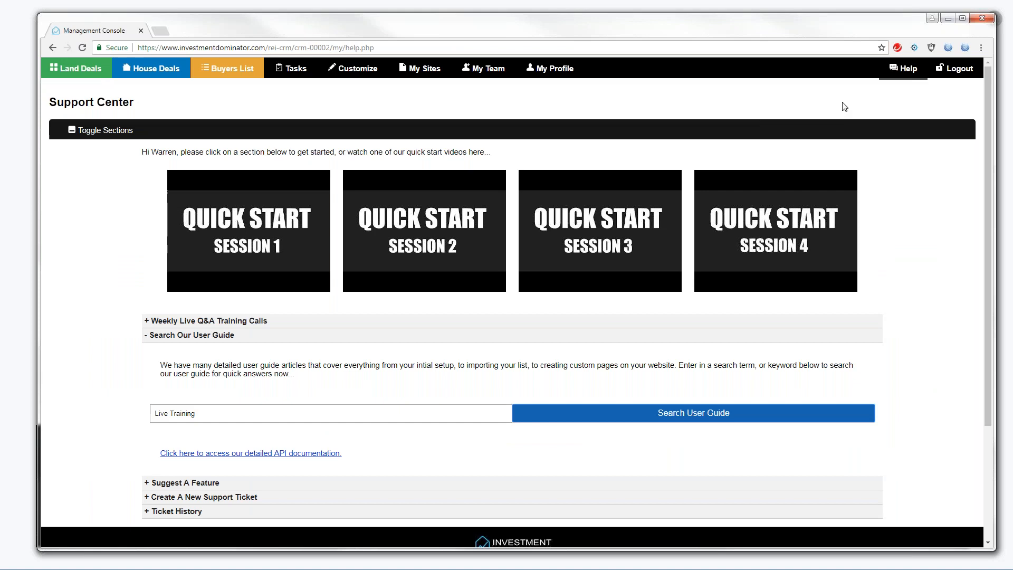
Reload the Support Center with its sections collapsed, then return to the Land Deals records list
left_click(906, 70)
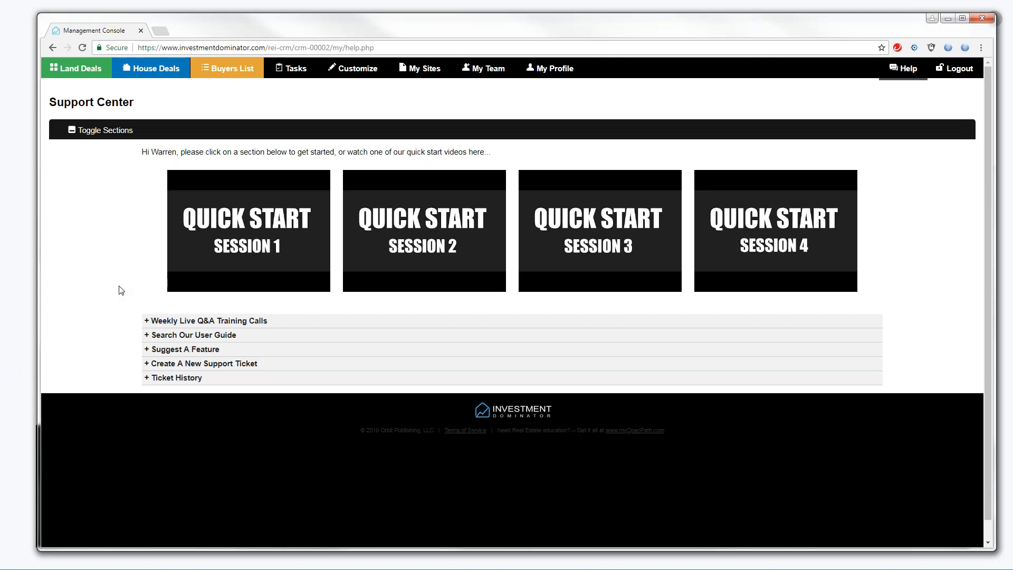
left_click(72, 72)
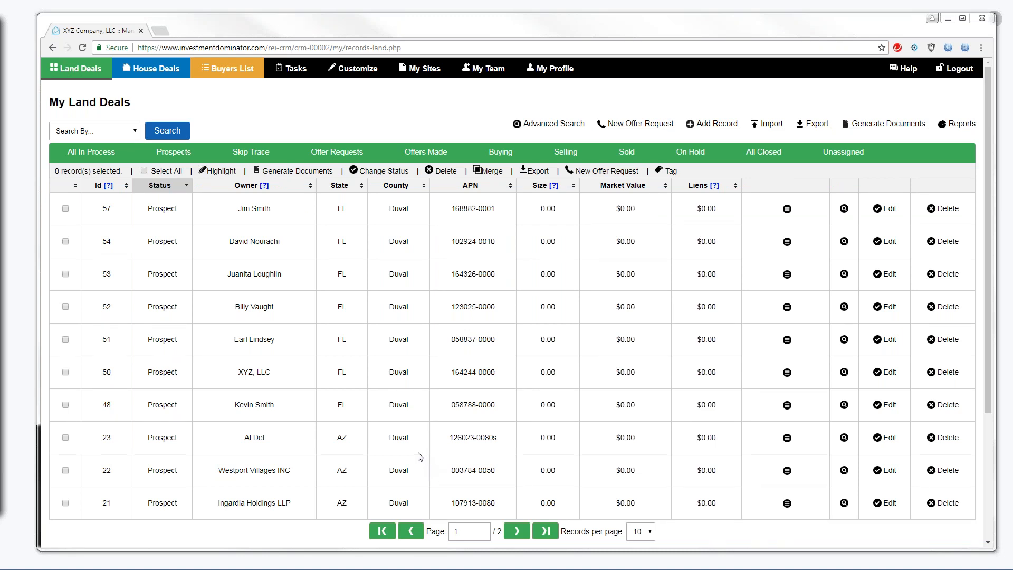
left_click(908, 69)
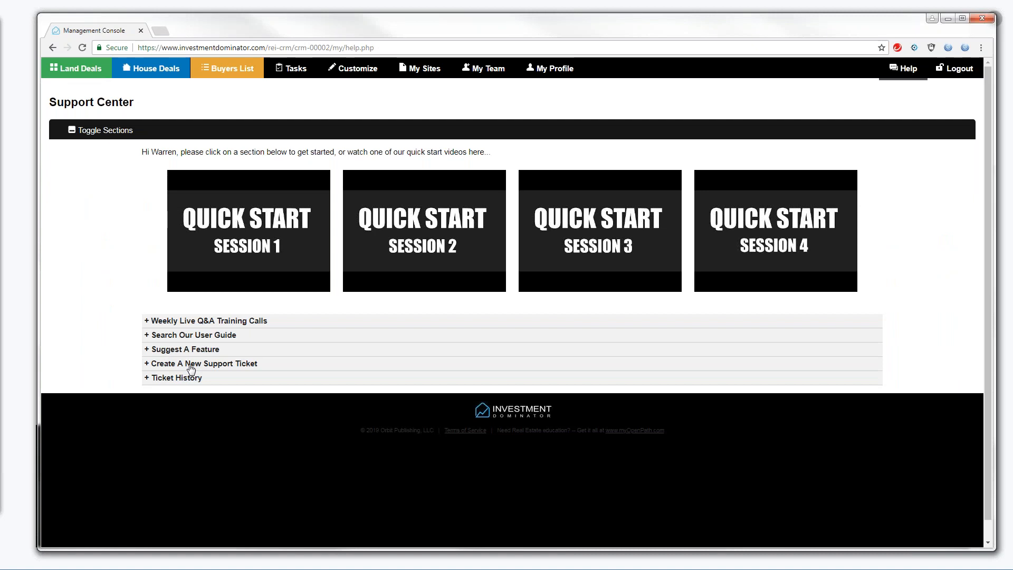
Expand Create A New Support Ticket, then go back to the My Land Deals list
left_click(191, 368)
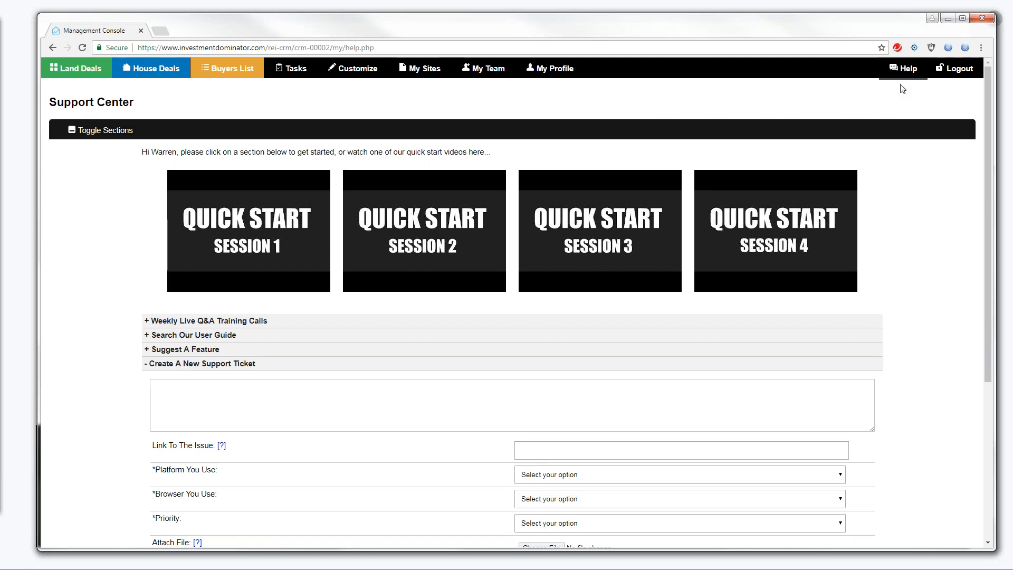
left_click(90, 74)
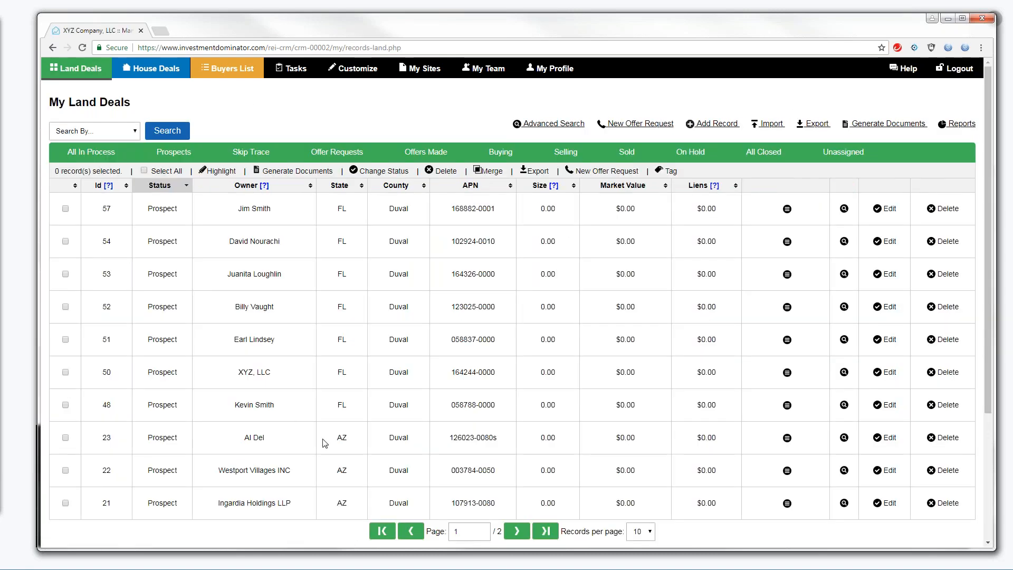
Move to page 2 of the land records and open record 17 for editing
left_click(517, 531)
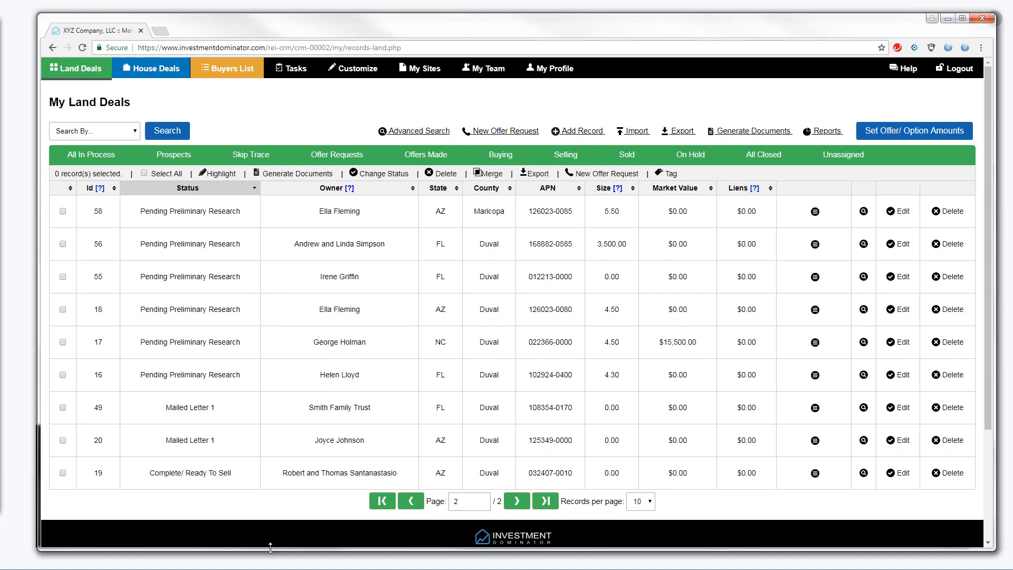
left_click_drag(270, 549, 265, 563)
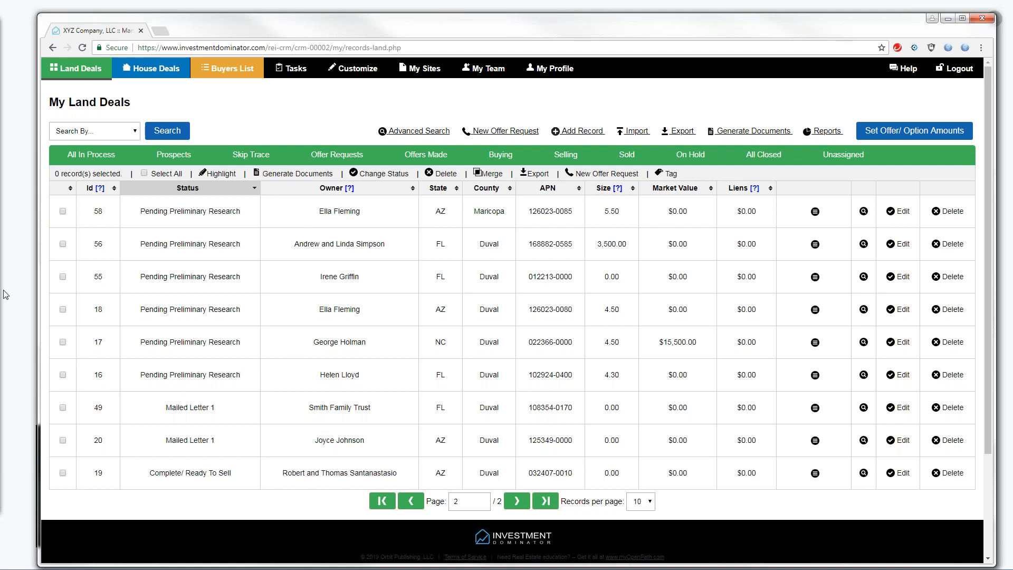
left_click(63, 342)
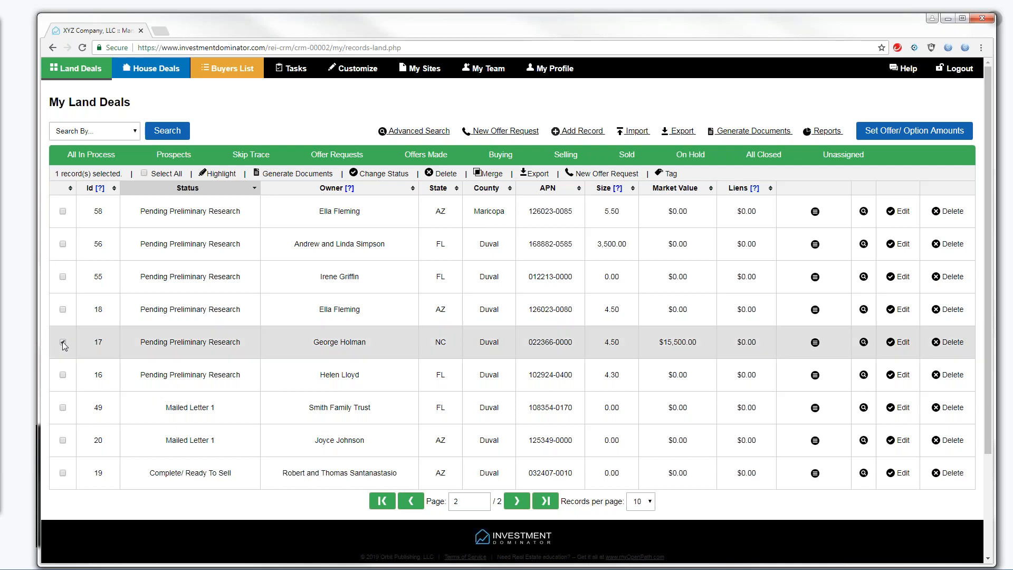
left_click(904, 346)
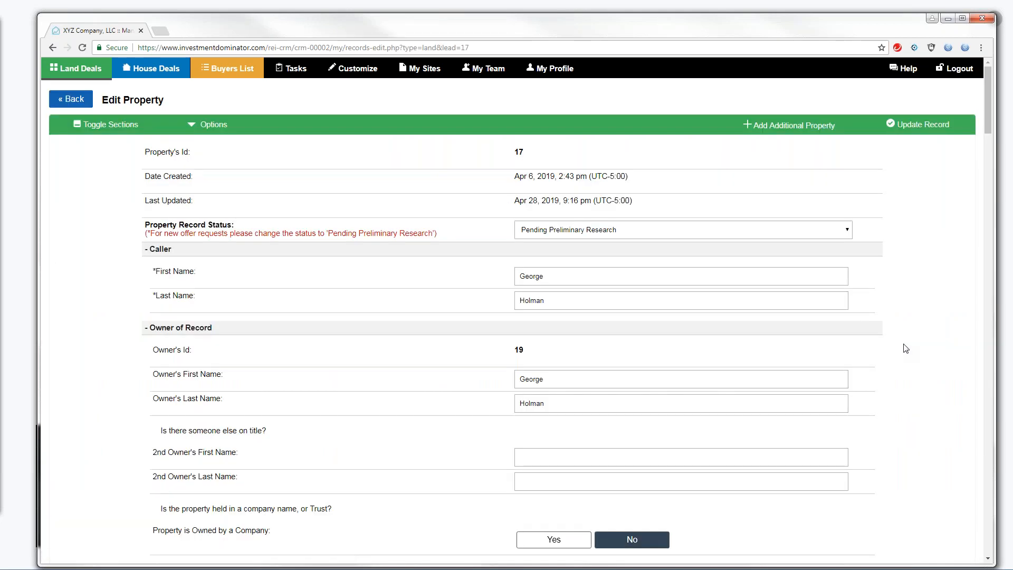
left_click_drag(986, 119, 1006, 211)
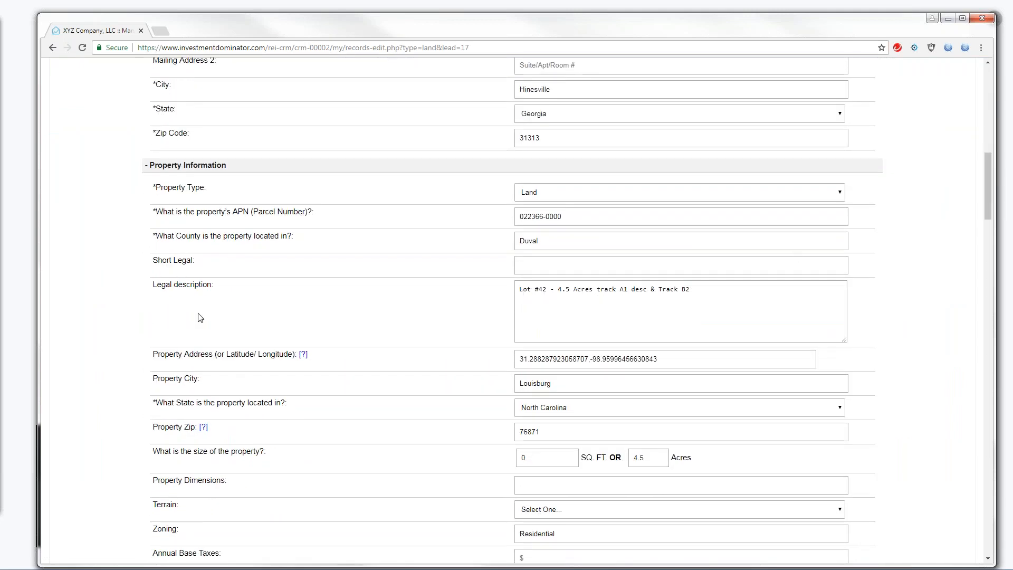
left_click_drag(151, 285, 218, 285)
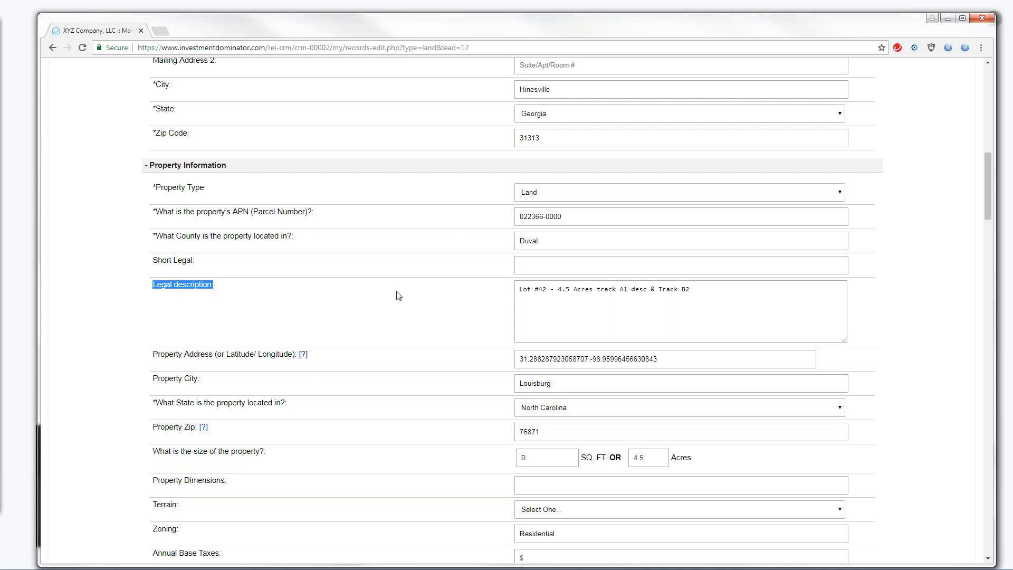
double_click(652, 289)
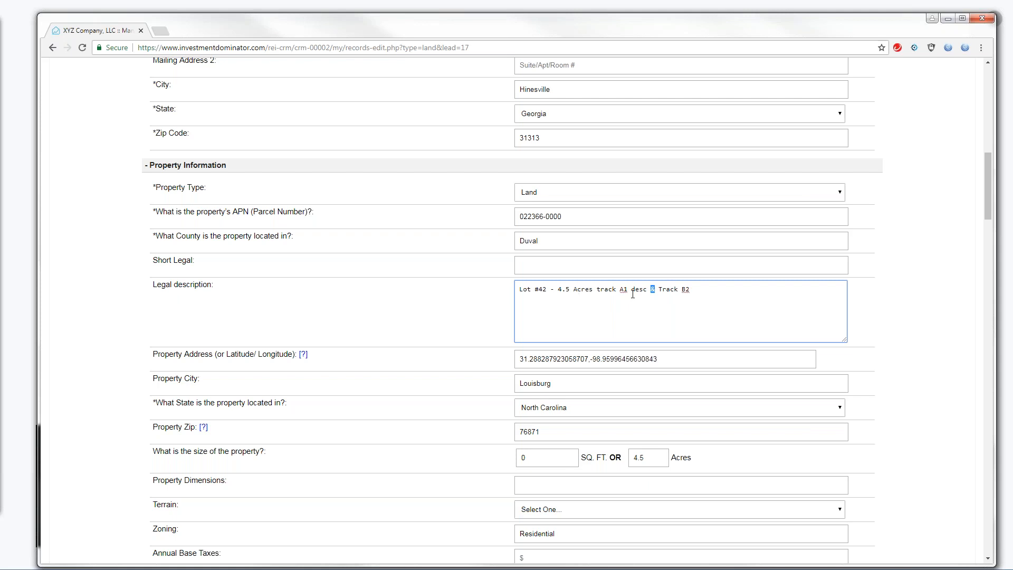
left_click_drag(988, 196, 990, 97)
Export land record 17 to CSV and open export-records (2).csv in Excel
left_click(77, 100)
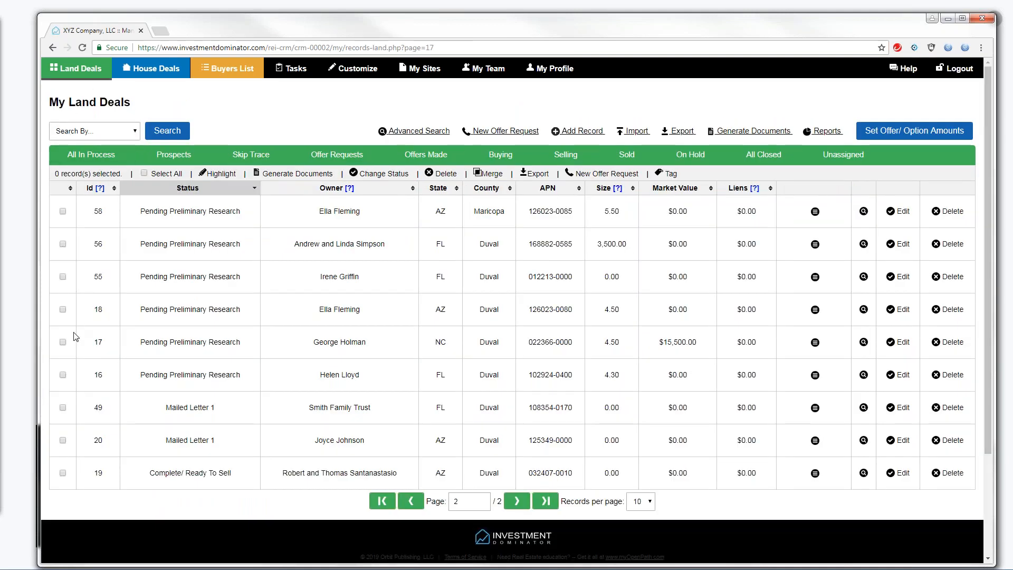
left_click(63, 342)
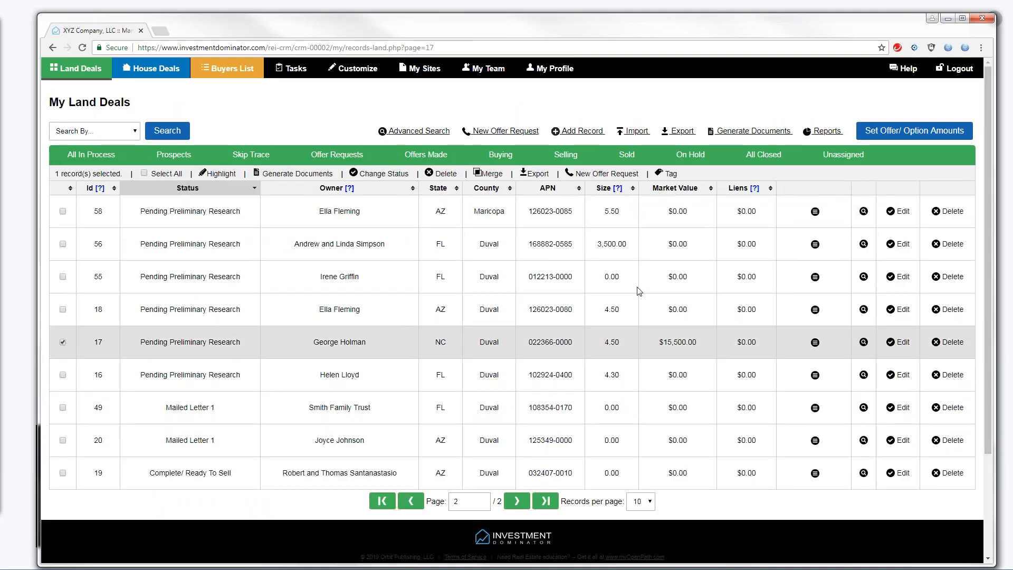
left_click(536, 174)
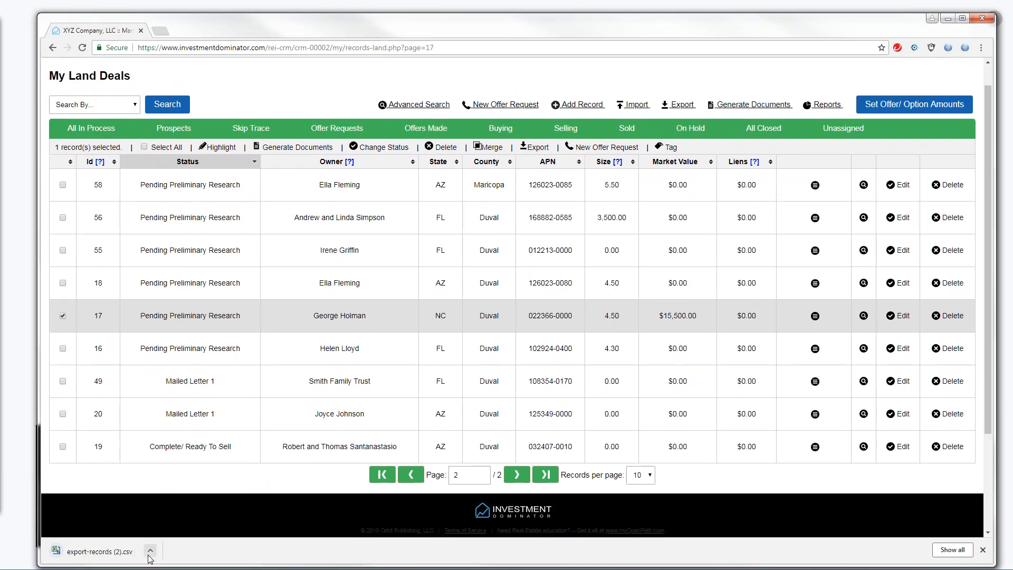
left_click(150, 552)
left_click(174, 482)
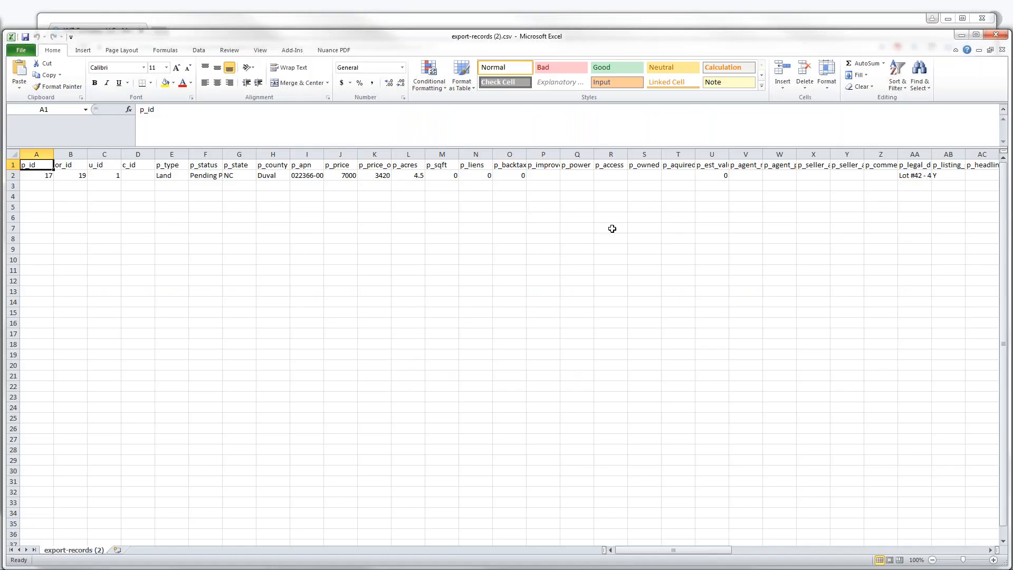
Widen column AA so 'Lot #42 - 4.5 Acres track A1 desc &amp; Track B2' shows fully
left_click_drag(717, 550, 726, 552)
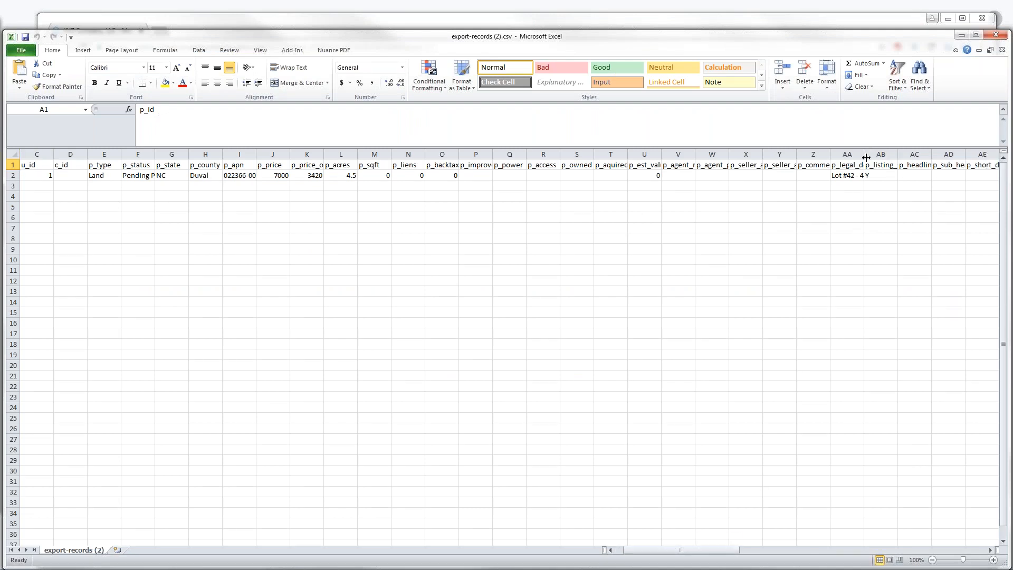
left_click_drag(865, 157, 952, 153)
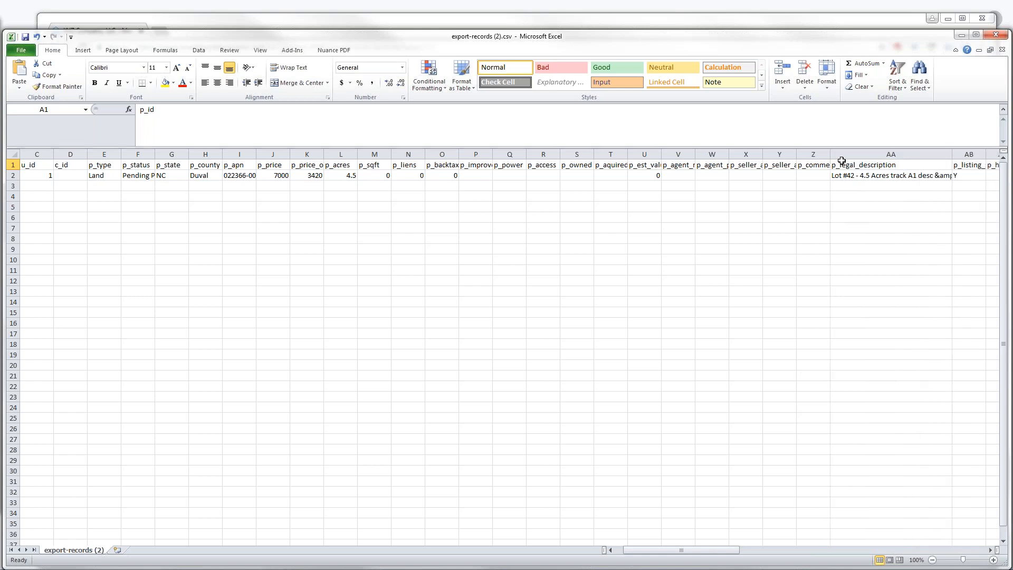
left_click(991, 552)
left_click(992, 551)
left_click(992, 552)
left_click_drag(851, 154, 904, 154)
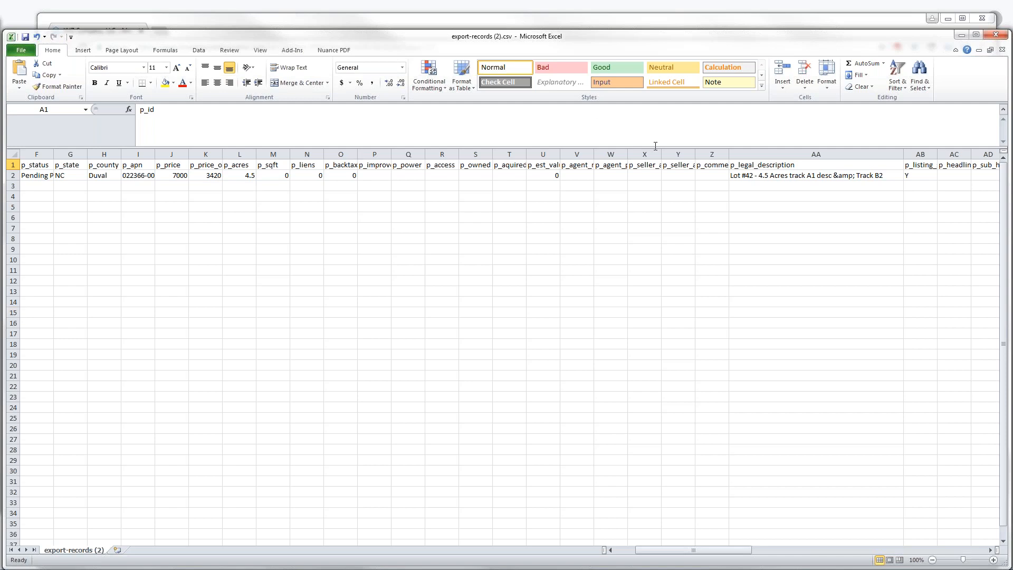
left_click(41, 177)
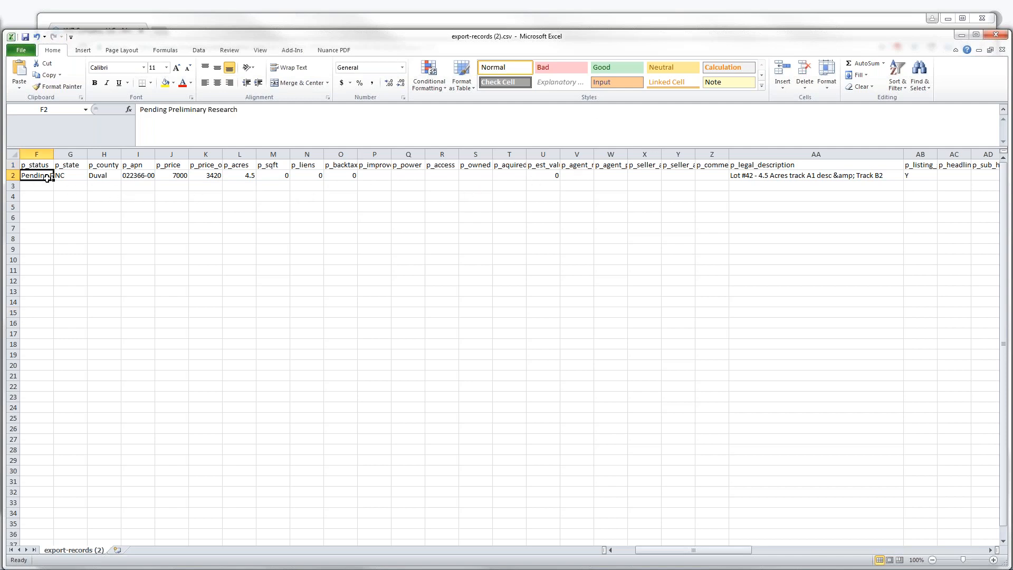
left_click(107, 178)
left_click(162, 174)
left_click(239, 174)
left_click(304, 174)
left_click(370, 175)
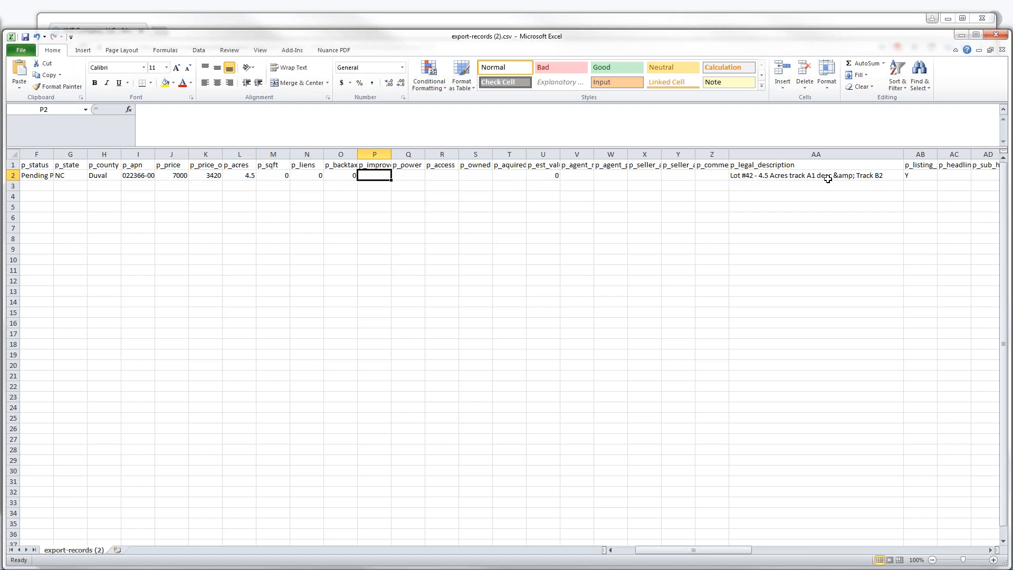
left_click(796, 189)
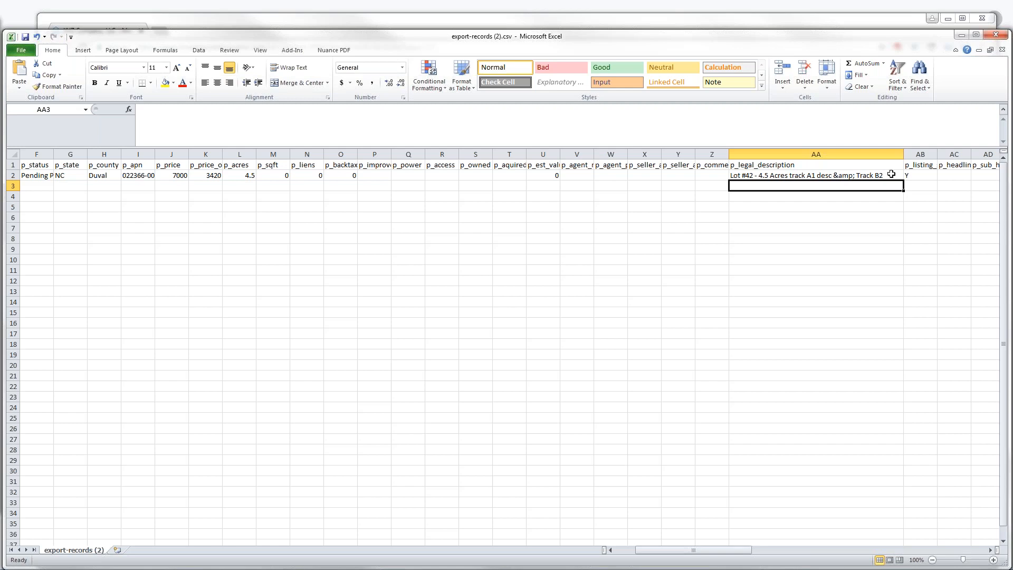
left_click(141, 177)
left_click(199, 174)
left_click(258, 167)
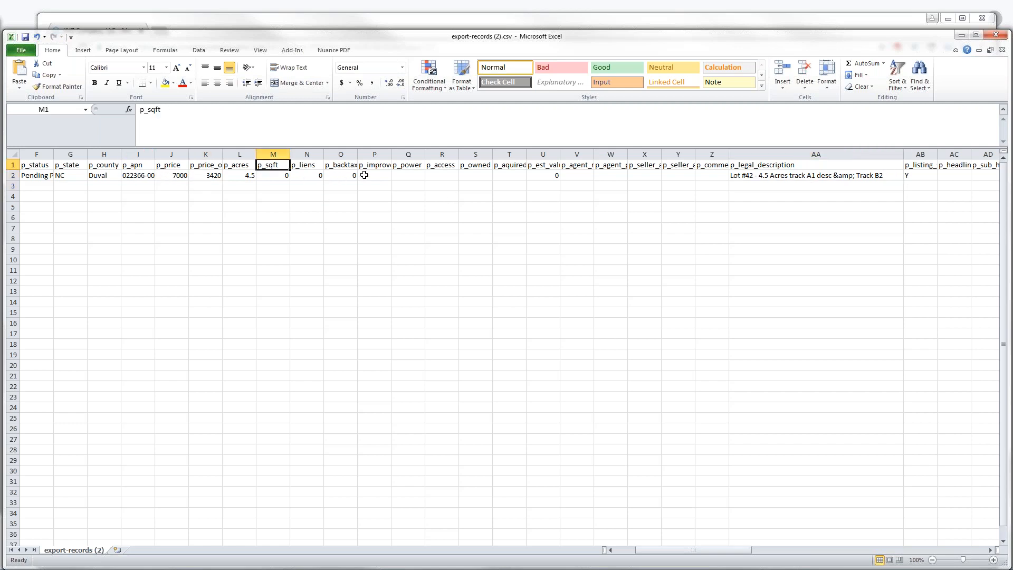
left_click(14, 175)
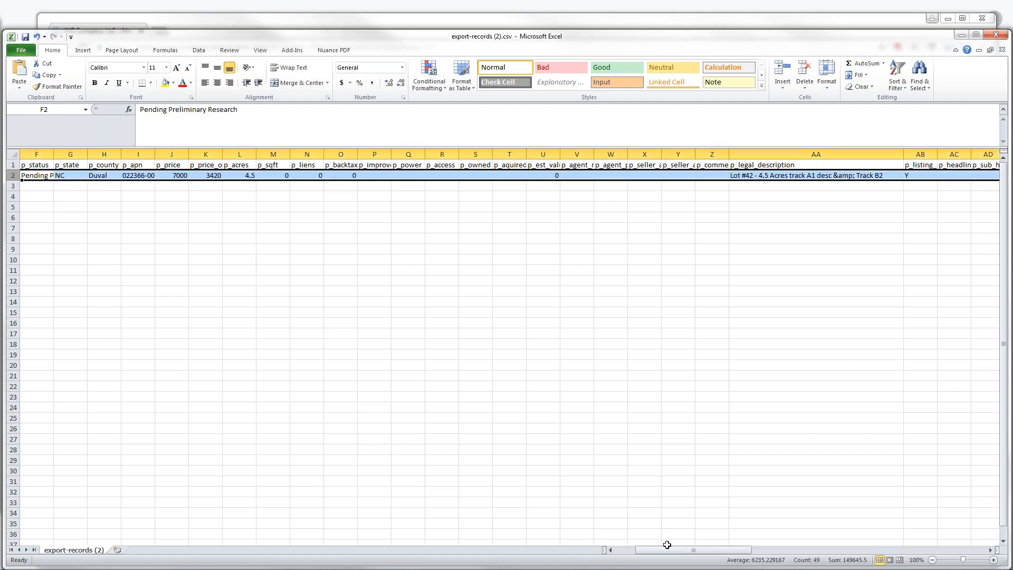
left_click_drag(677, 550, 697, 550)
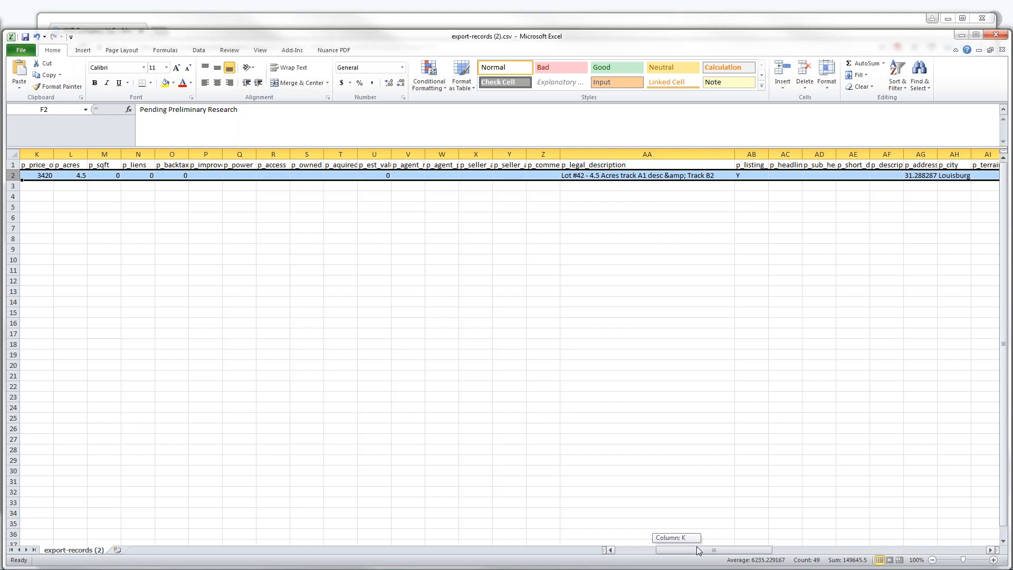
left_click_drag(696, 546, 669, 546)
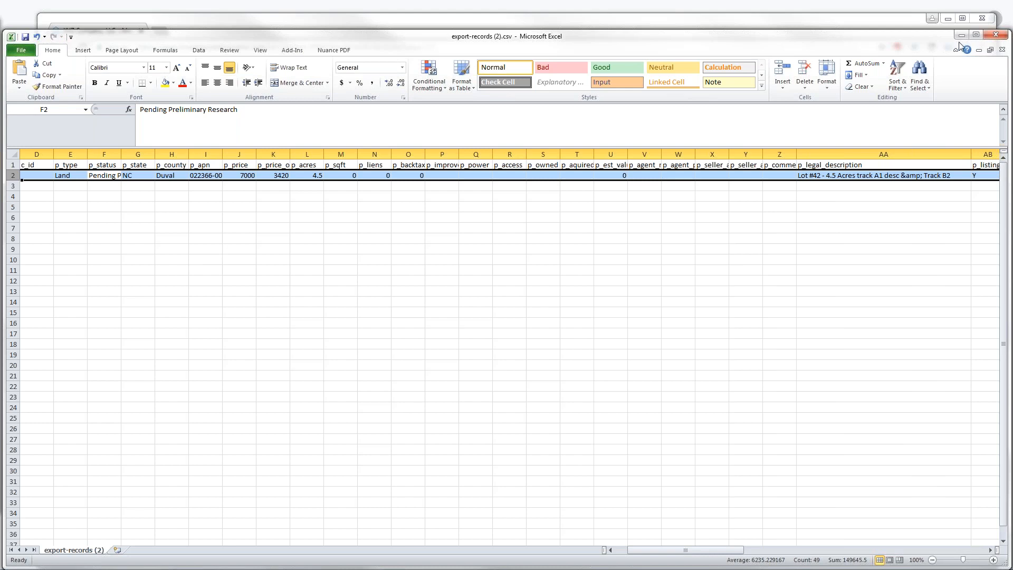
Close the exported CSV in Excel without saving and return to the browser
left_click(986, 37)
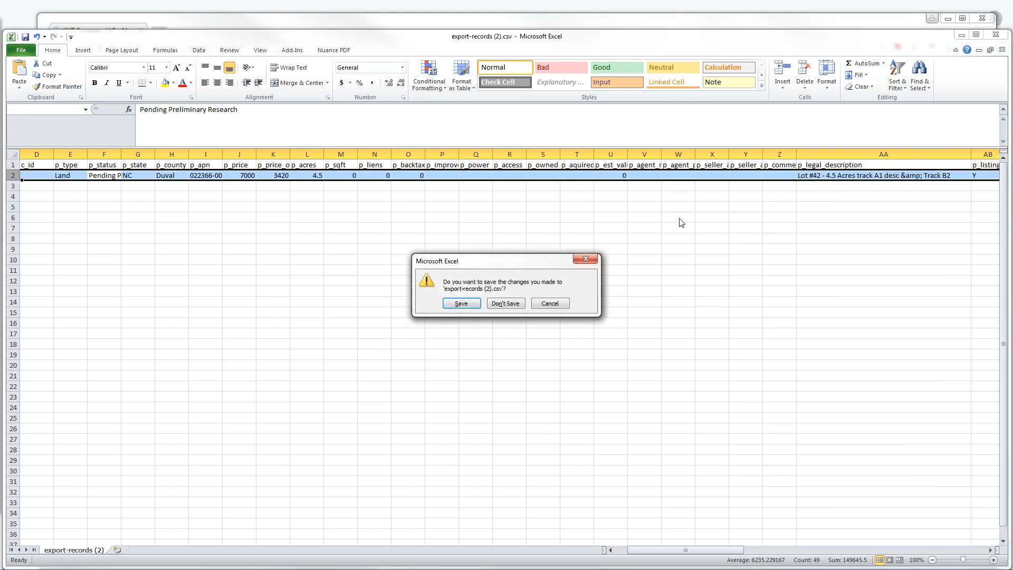
left_click(505, 303)
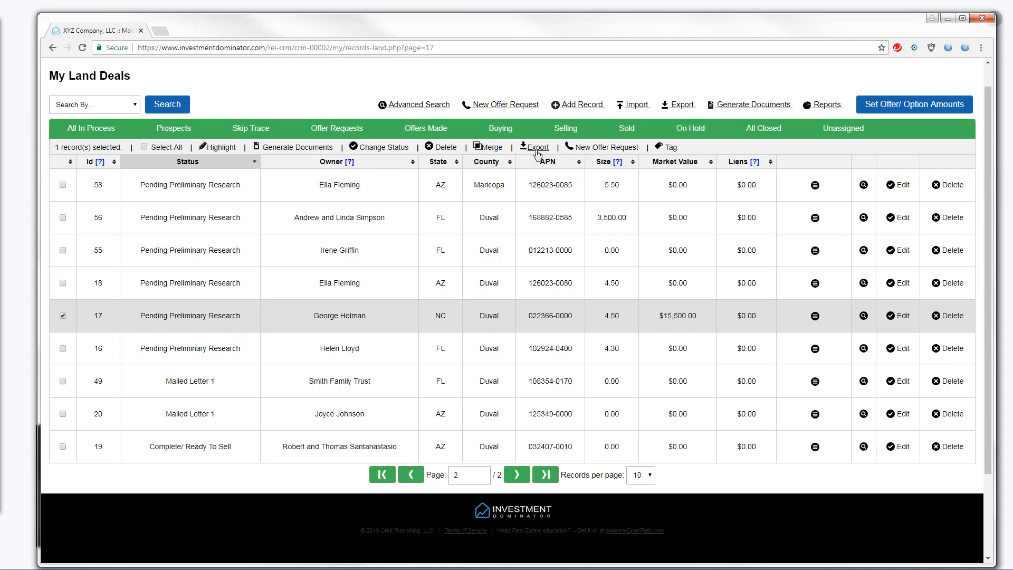
left_click(1, 249)
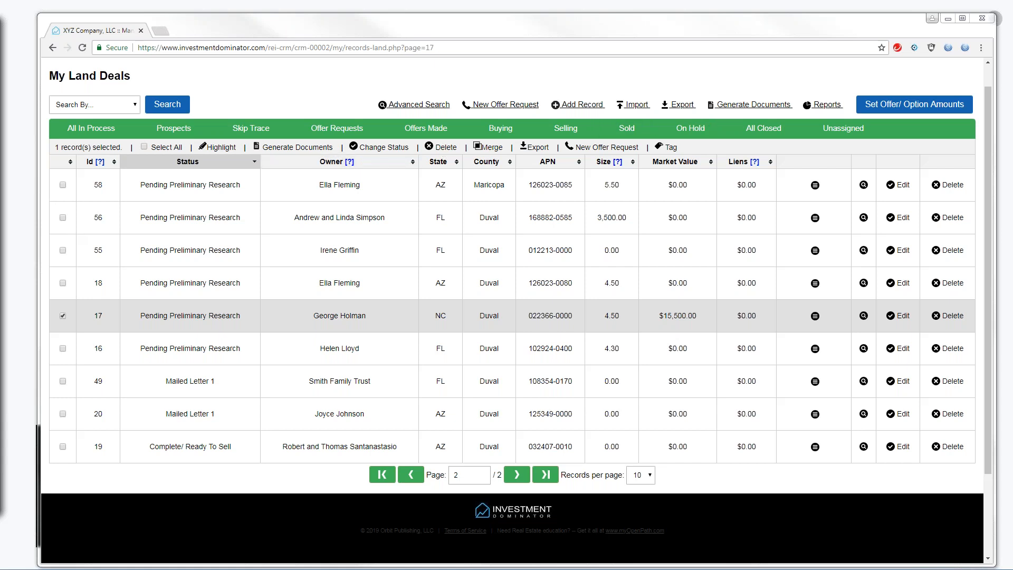
scroll(991, 158, "up", 1)
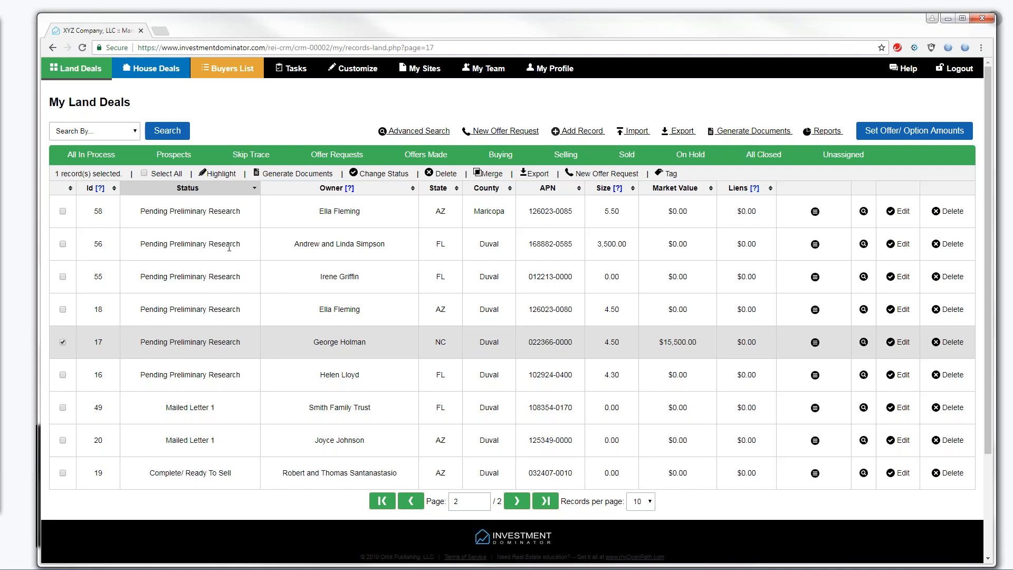
left_click_drag(141, 244, 237, 240)
left_click(161, 405)
left_click_drag(161, 406, 214, 408)
left_click(322, 125)
Go back to page 1 of My Land Deals and also select record 54
left_click(411, 502)
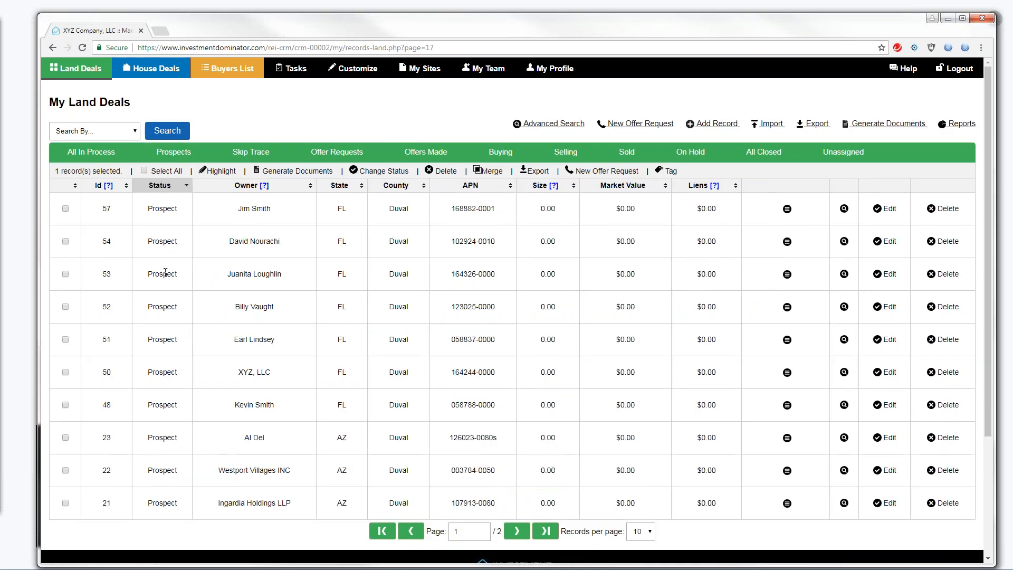
left_click(66, 241)
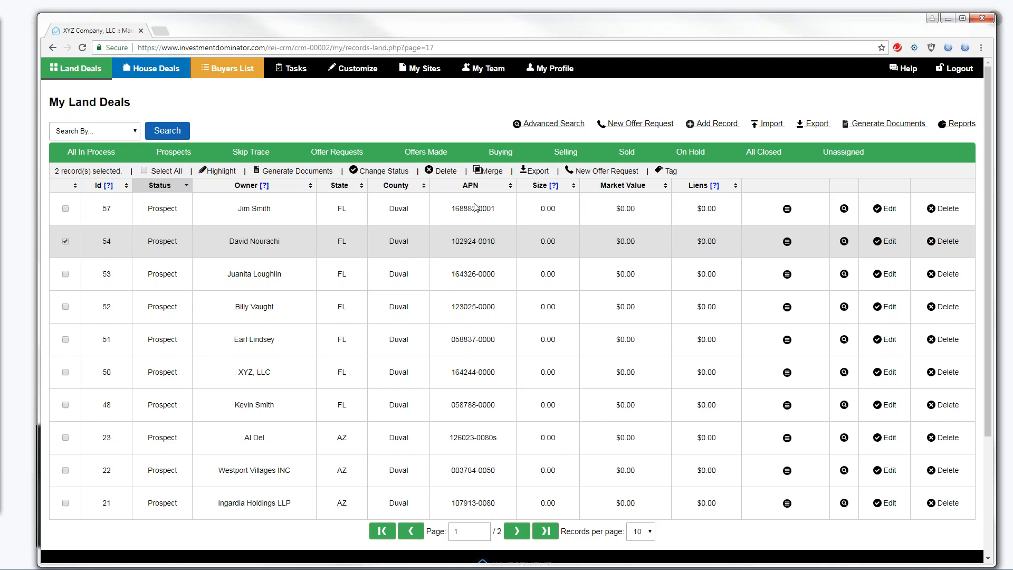
Generate the Prospect Neutral Letter for both selected records as a Word DOC and open it
left_click(301, 172)
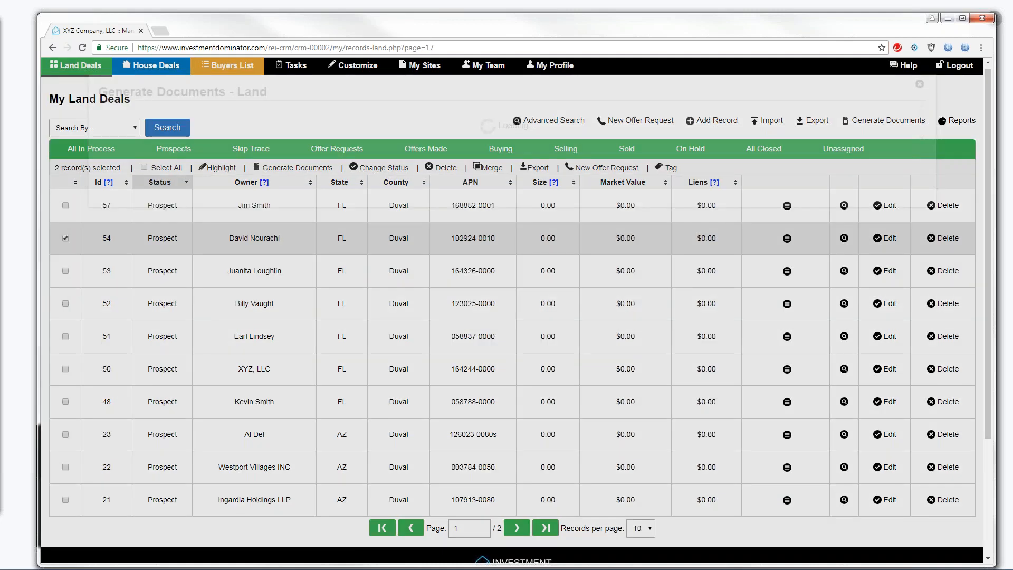
left_click(440, 164)
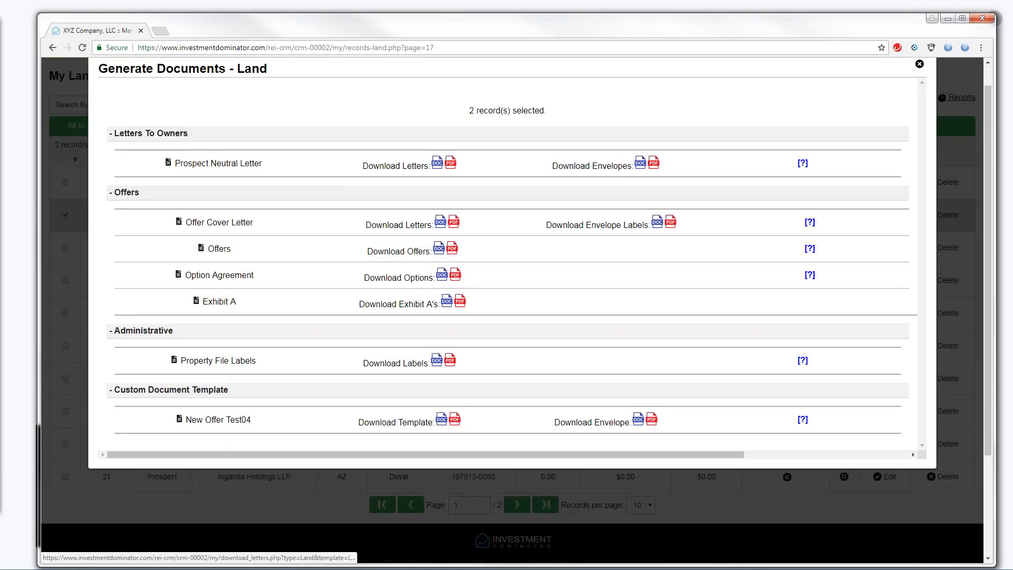
left_click(151, 552)
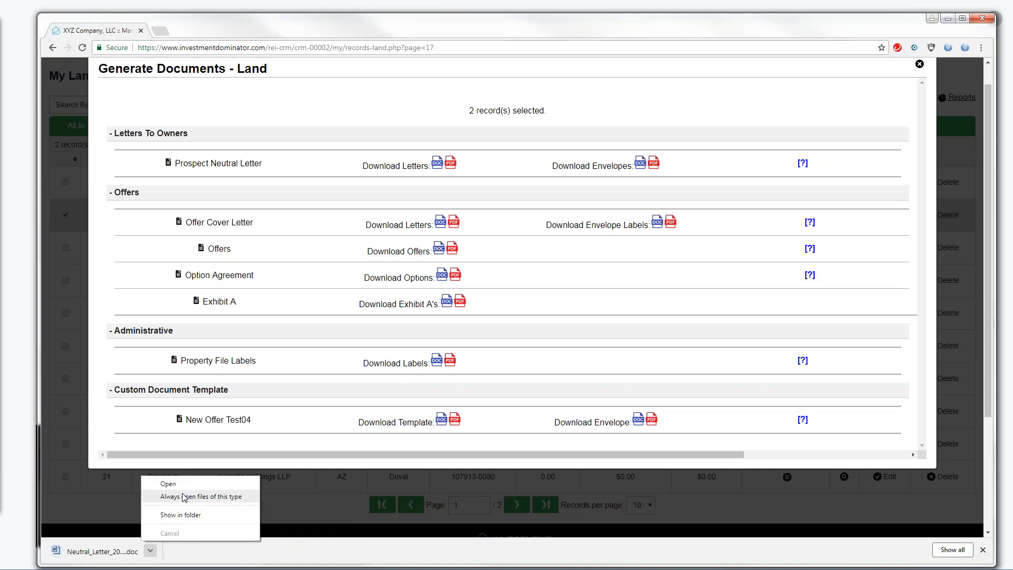
left_click(158, 482)
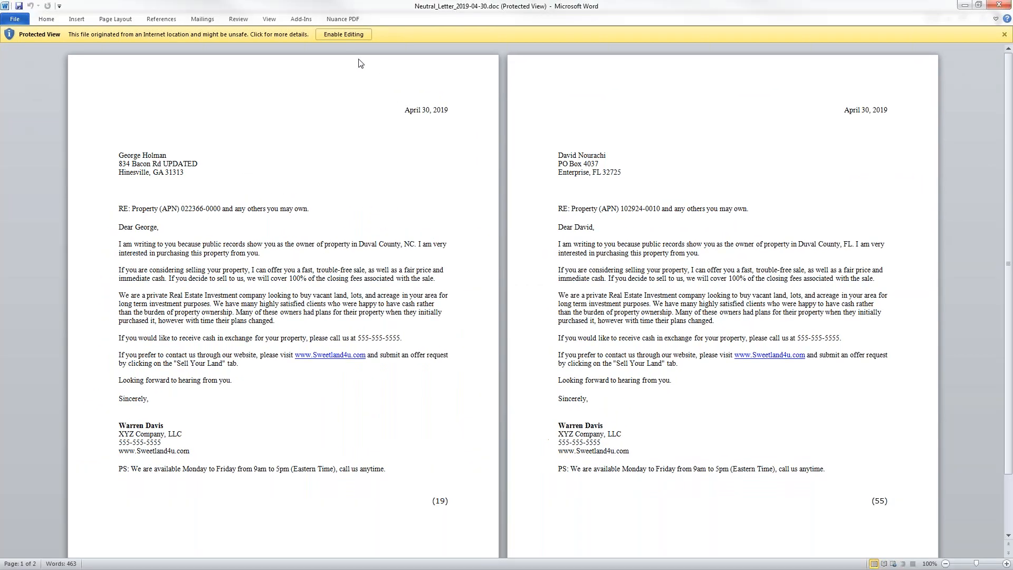
Enable editing, review the letter's phone number and 'please call' text, then close Word
left_click(343, 35)
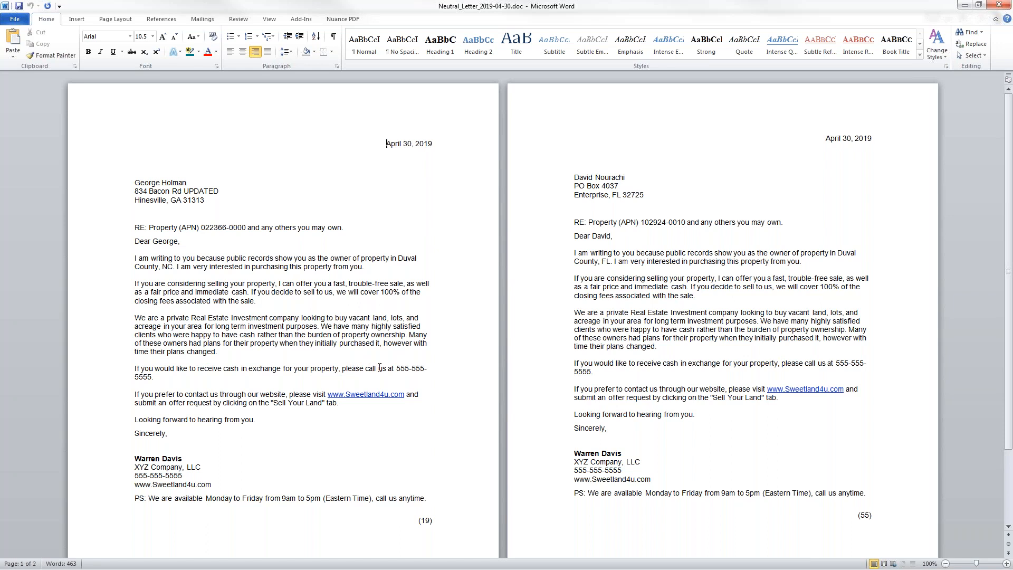
left_click_drag(396, 370, 418, 377)
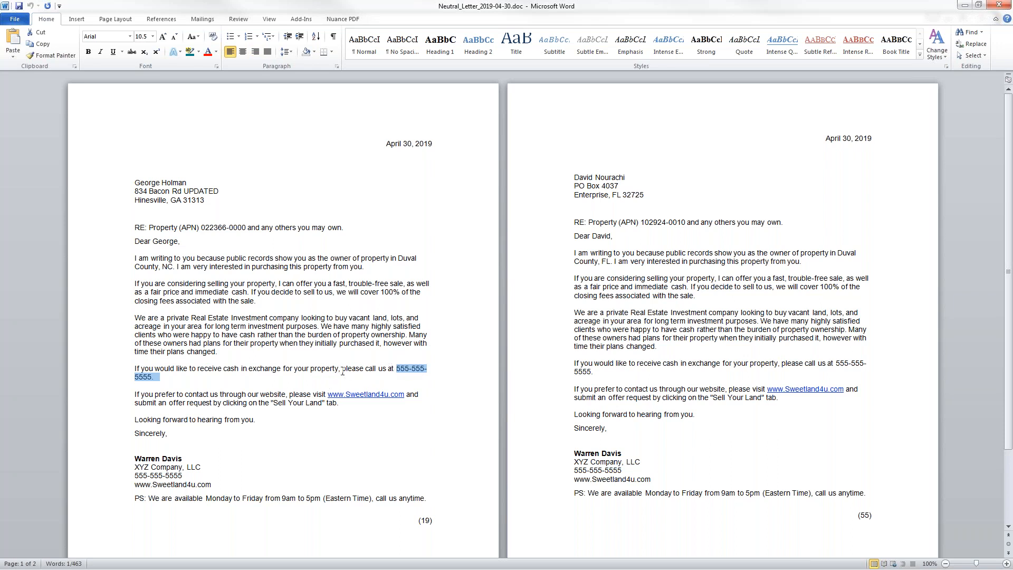
left_click_drag(342, 371, 401, 380)
left_click(996, 7)
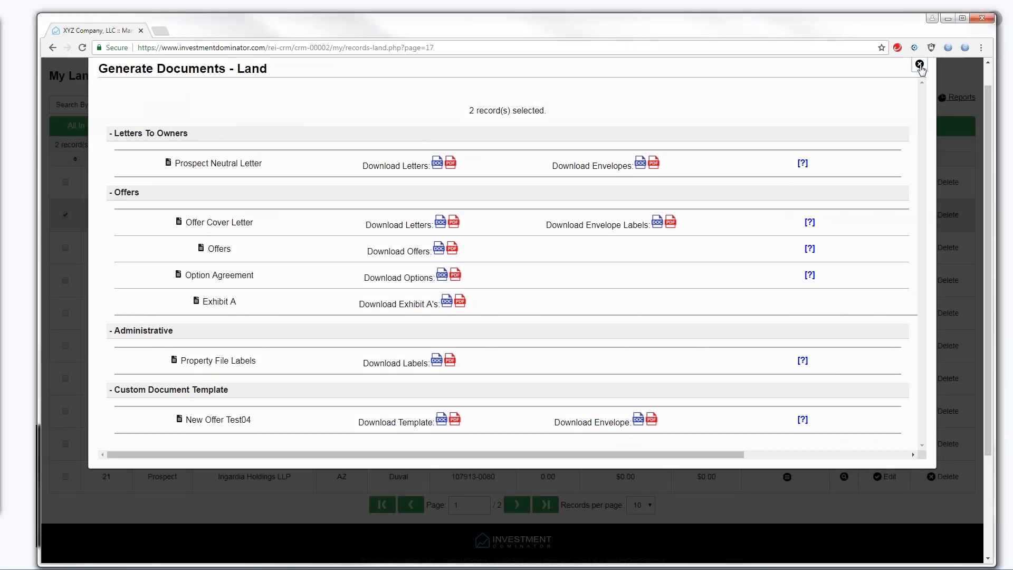
Close Generate Documents and view the three users on My Team, highlighting the Rep's username
left_click(919, 64)
scroll(986, 102, "up", 1)
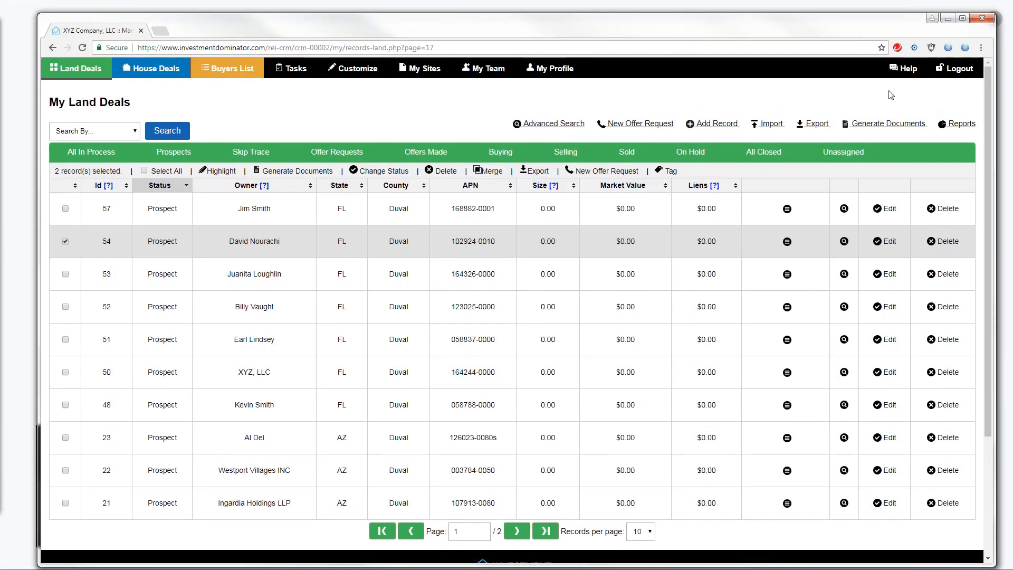
left_click(483, 68)
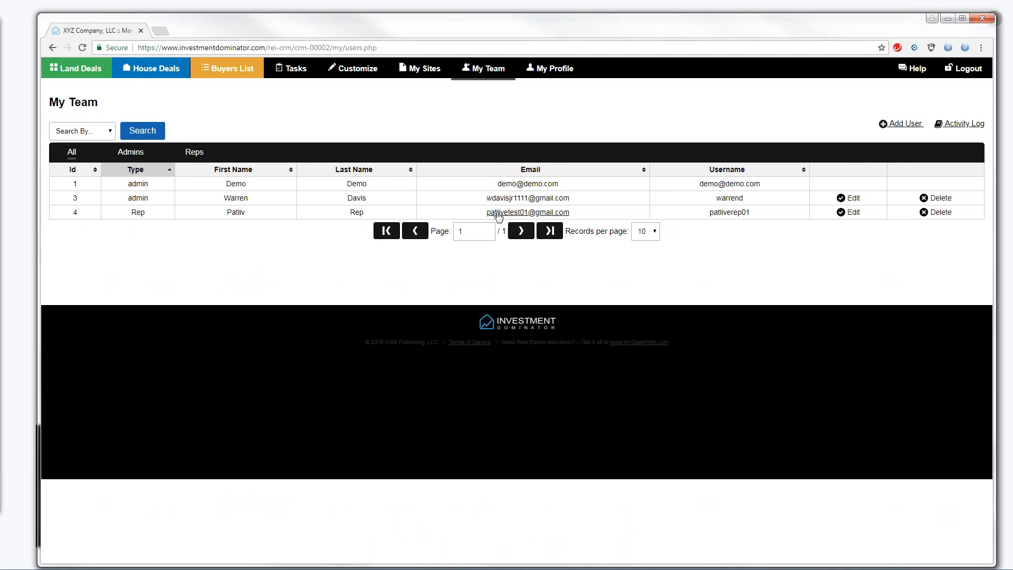
left_click_drag(710, 212, 757, 214)
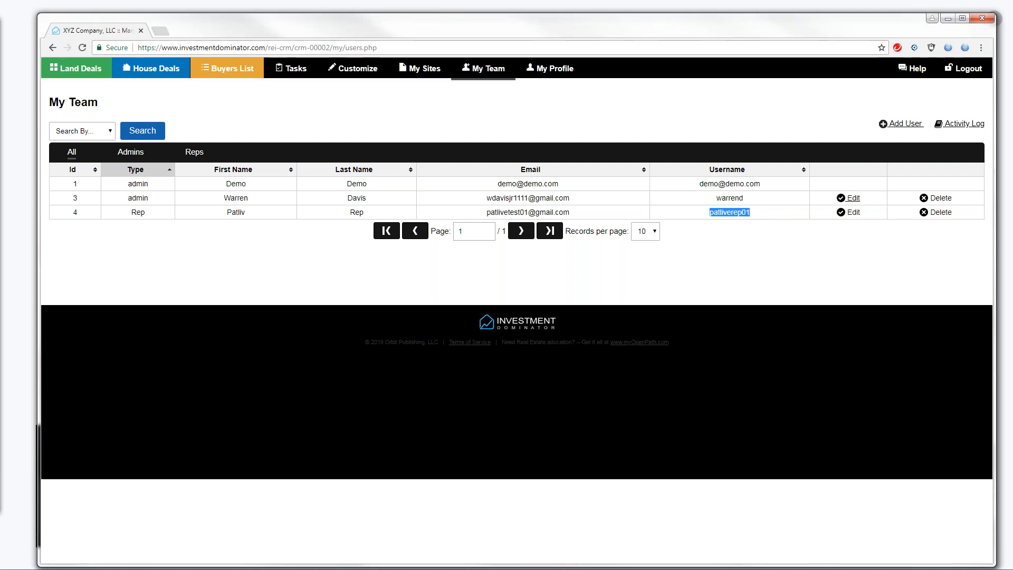
left_click(901, 125)
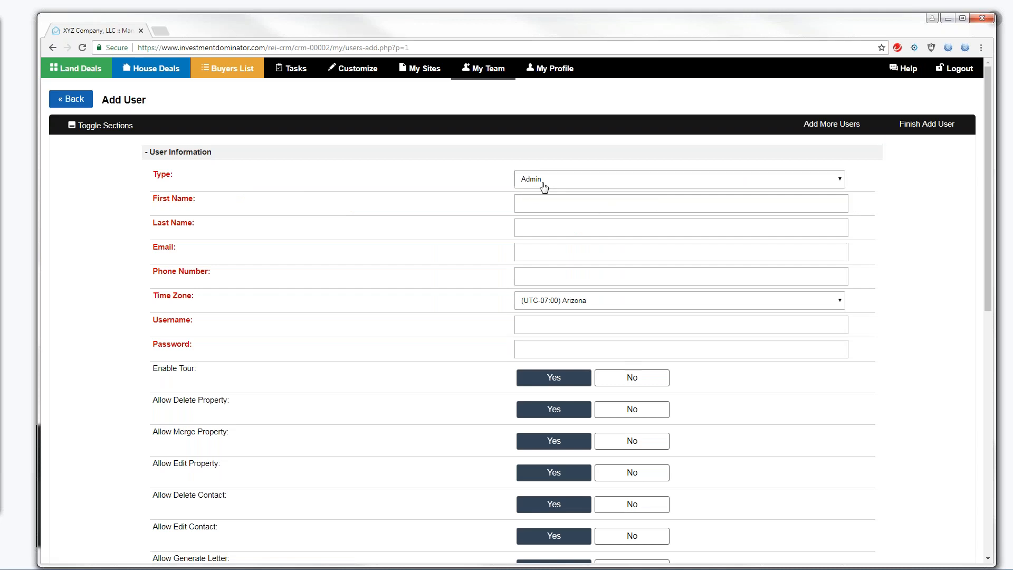
left_click(839, 179)
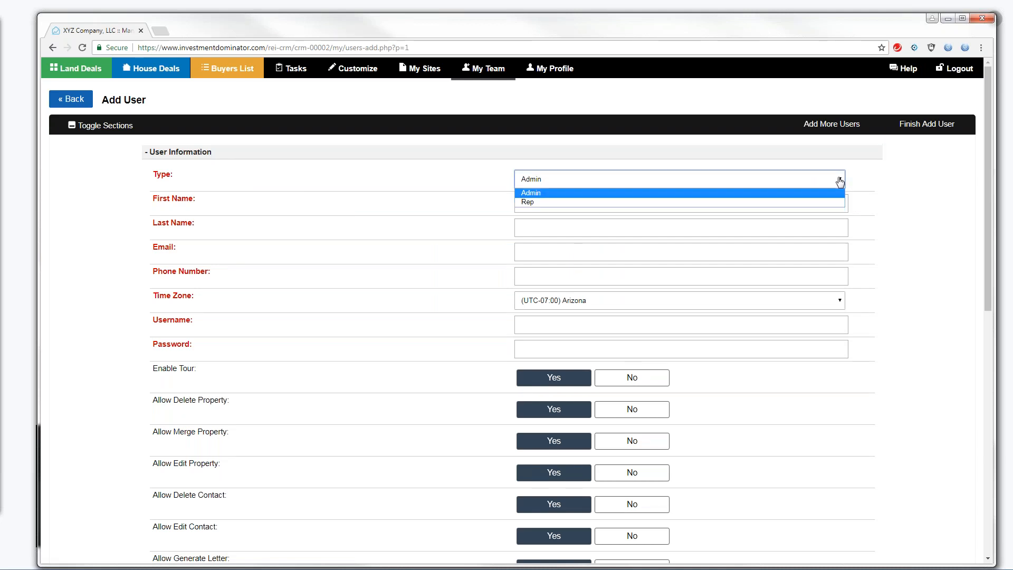
left_click(531, 202)
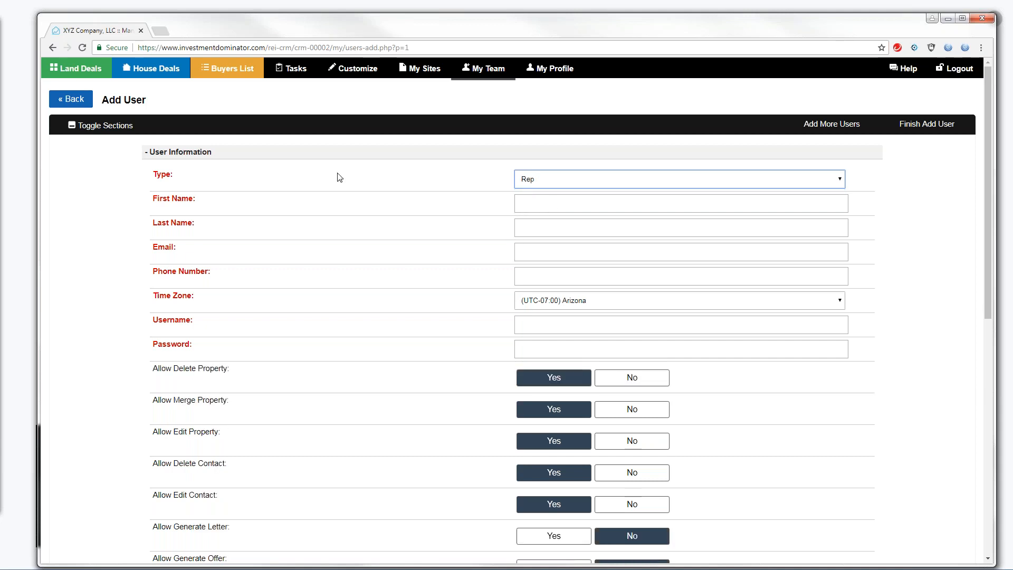
left_click(75, 100)
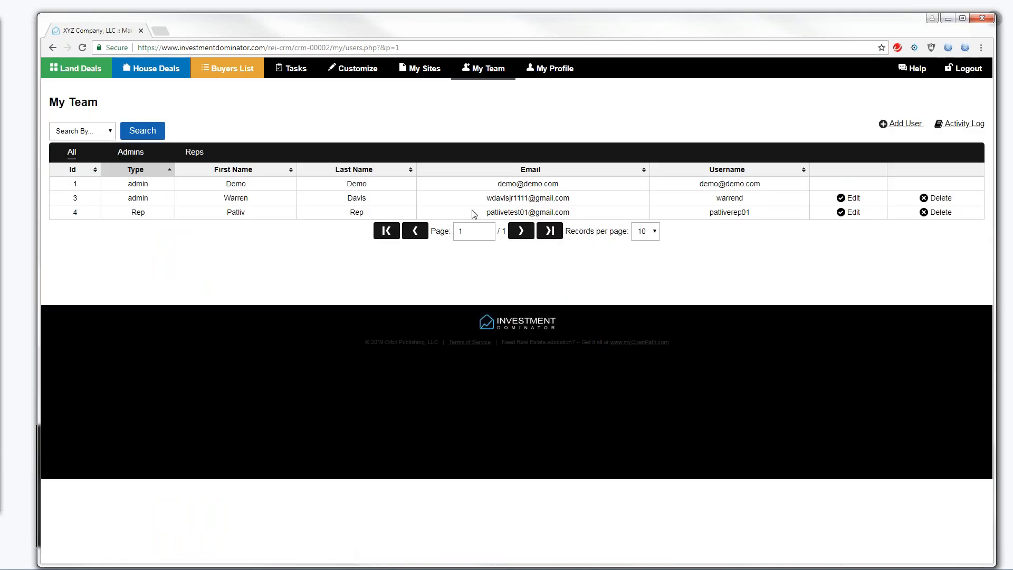
left_click(848, 212)
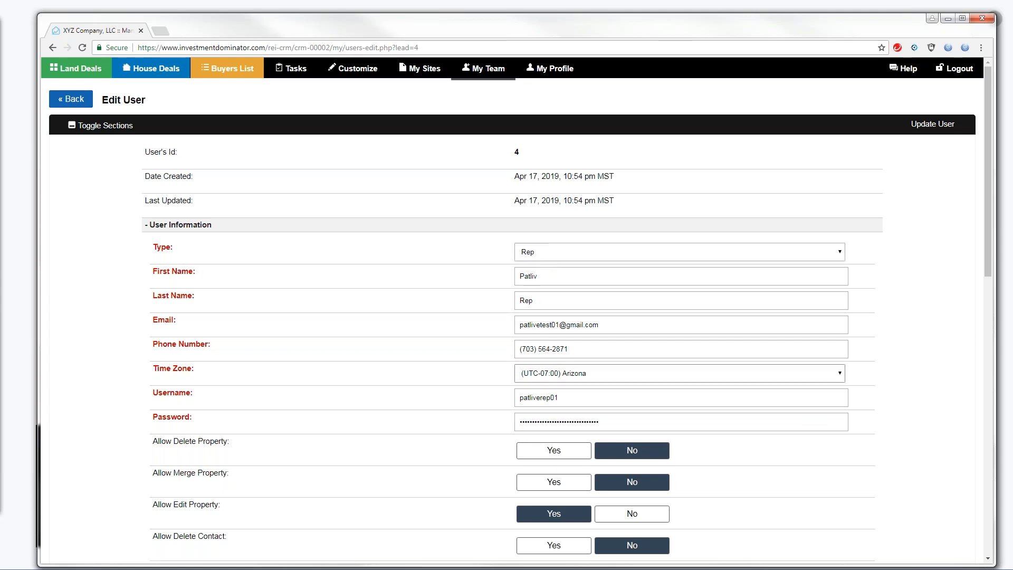
left_click_drag(991, 207, 955, 316)
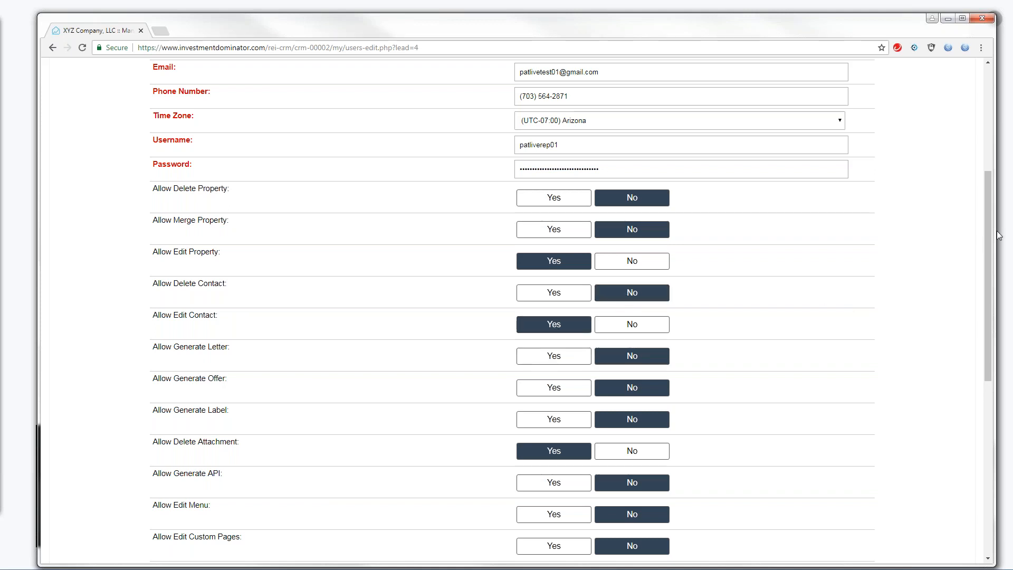
left_click_drag(989, 233, 955, 343)
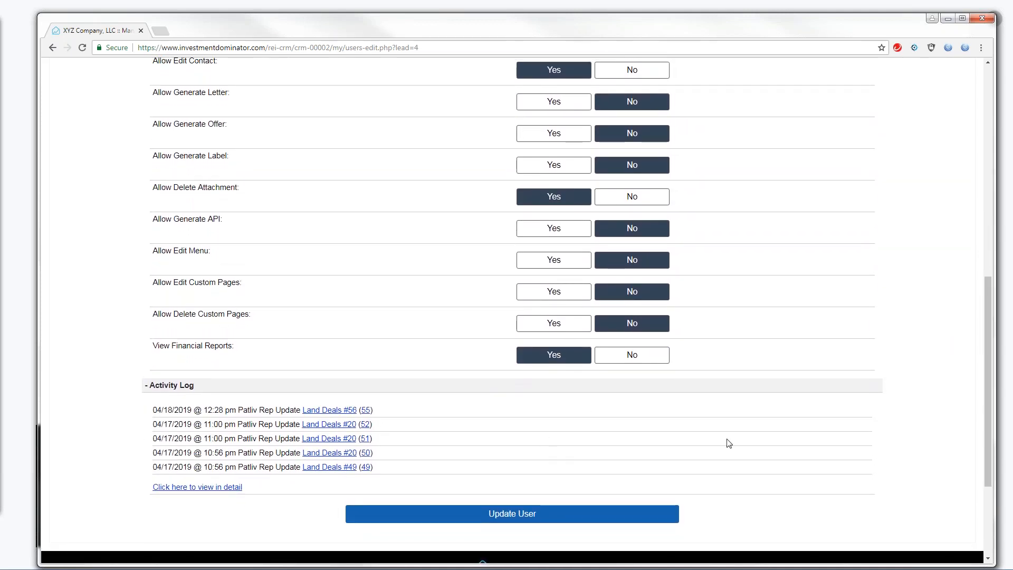
left_click_drag(987, 312, 1012, 102)
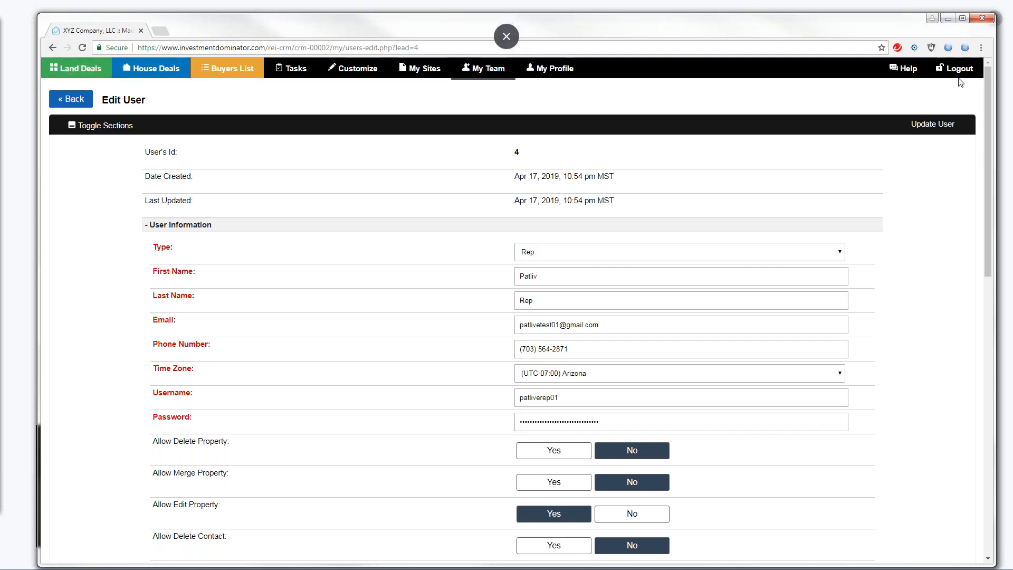
left_click(77, 101)
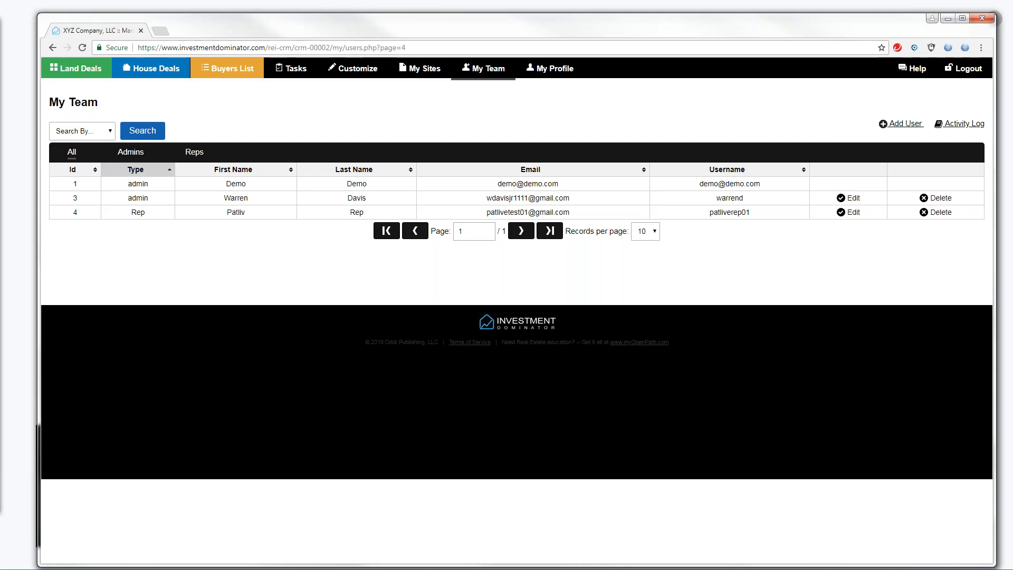
Return to Land Deals, then open the Help Support Center
left_click(1, 143)
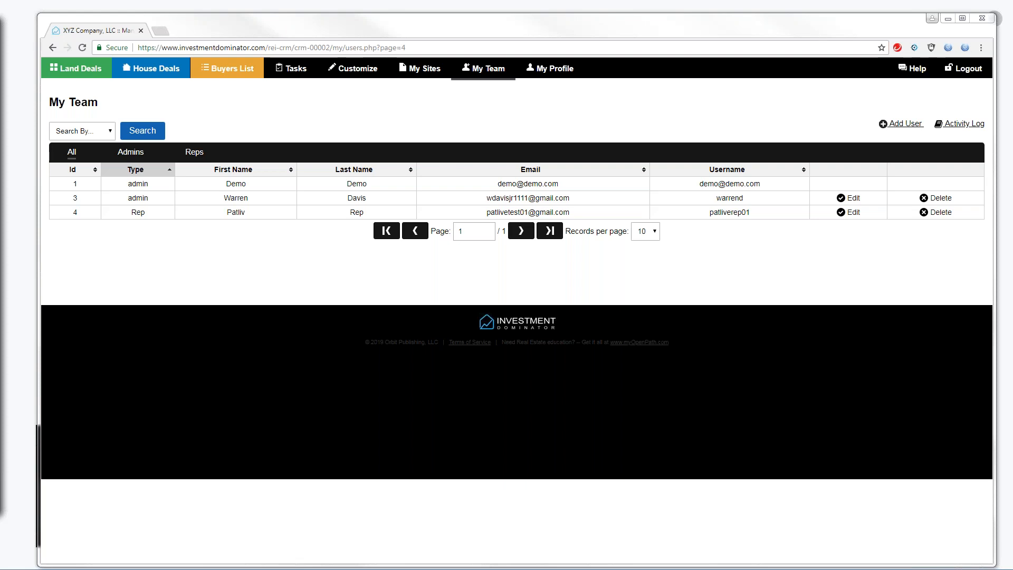
left_click(80, 70)
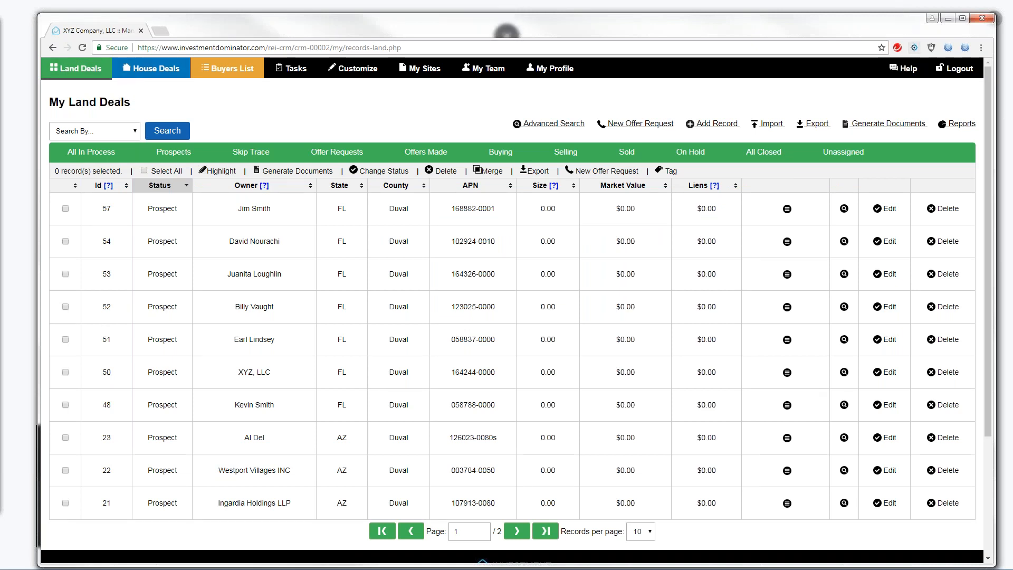
left_click(906, 74)
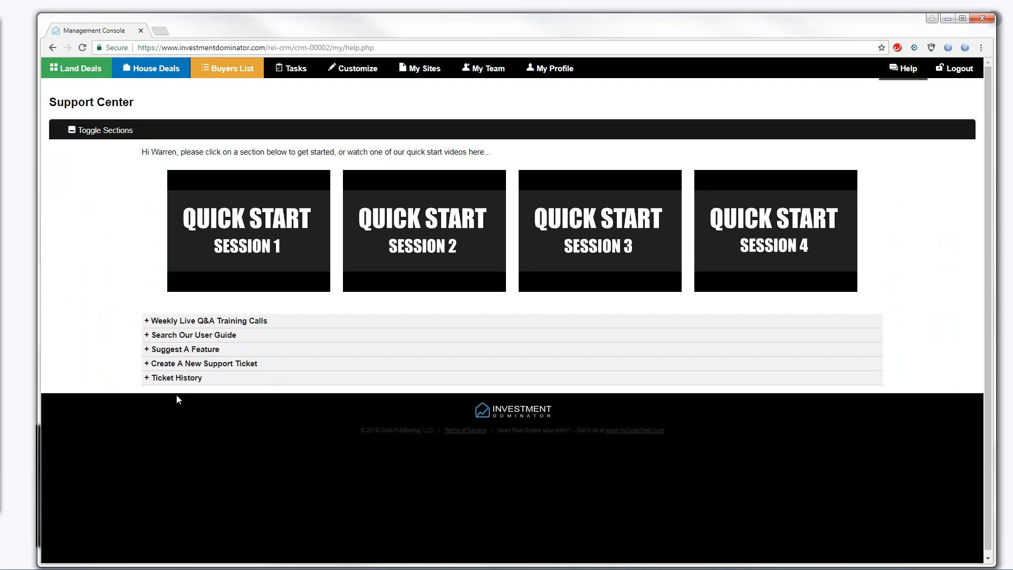
Expand Search Our User Guide and enter 'How to import' as the query
left_click(186, 338)
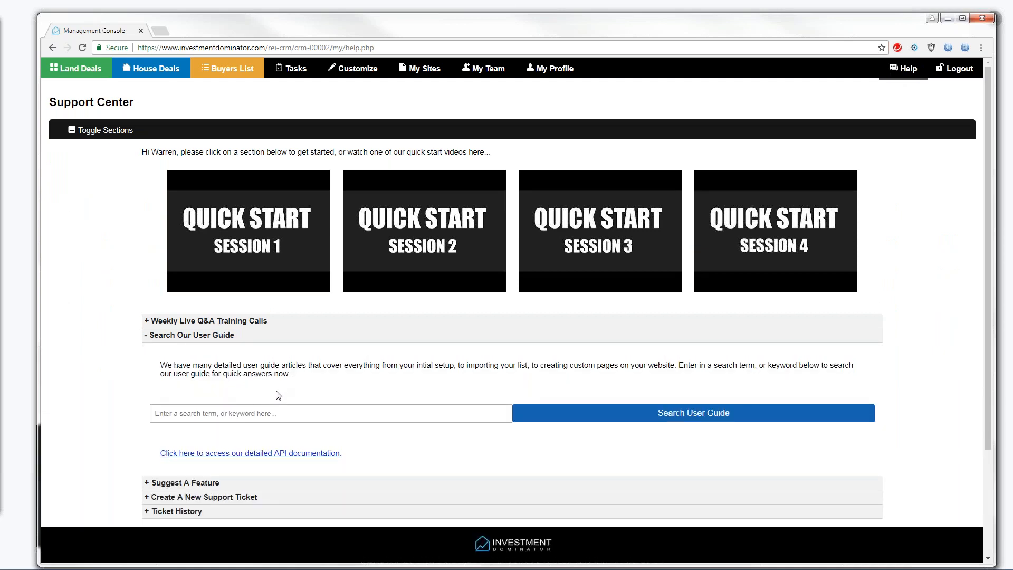
left_click(209, 416)
type("How to import")
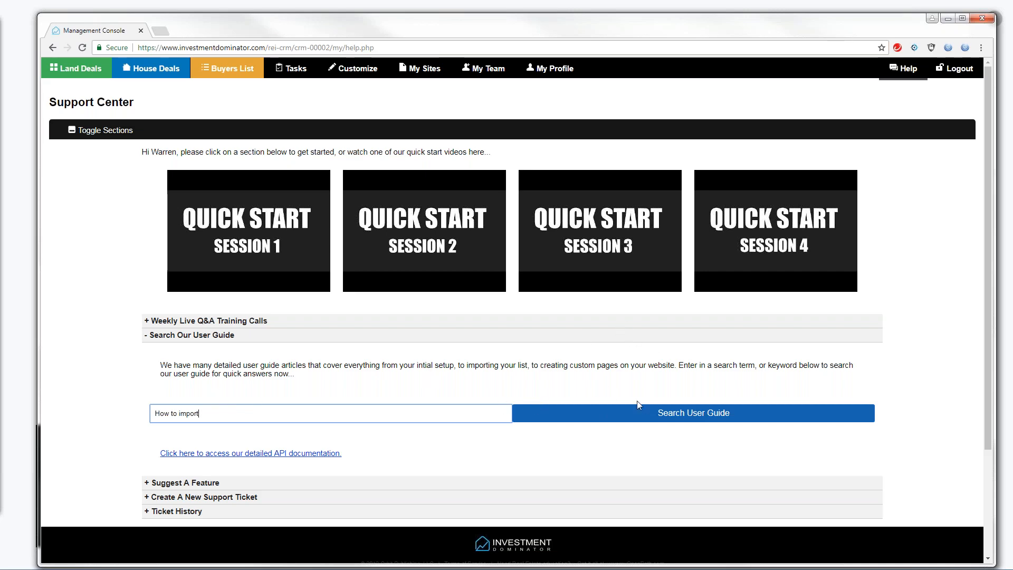
Run the search and open 'How to Import your List (for Land Investing)'
left_click(667, 413)
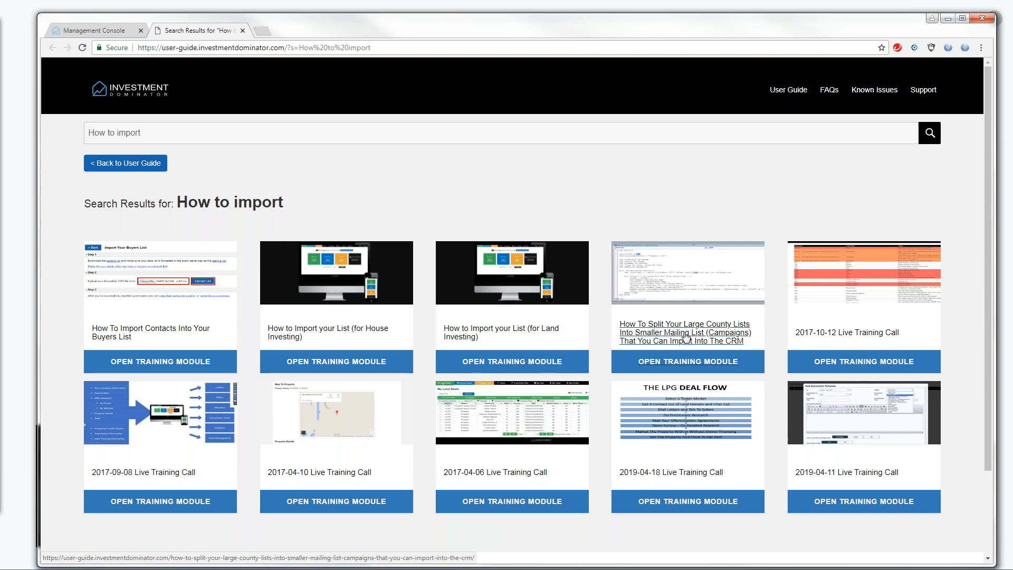
left_click(491, 332)
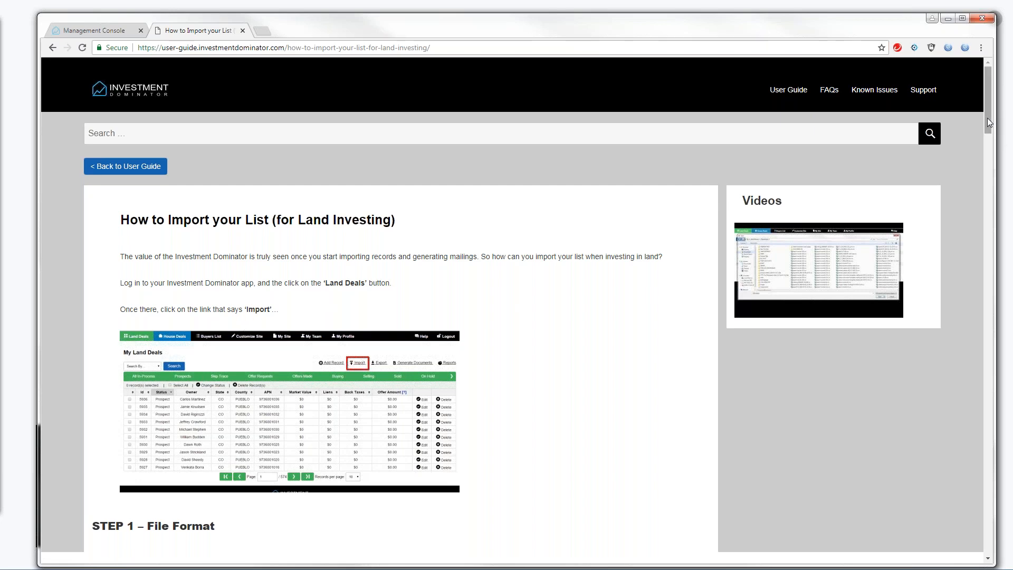
Scroll the import article down to its Required Fields table
left_click_drag(987, 119, 976, 195)
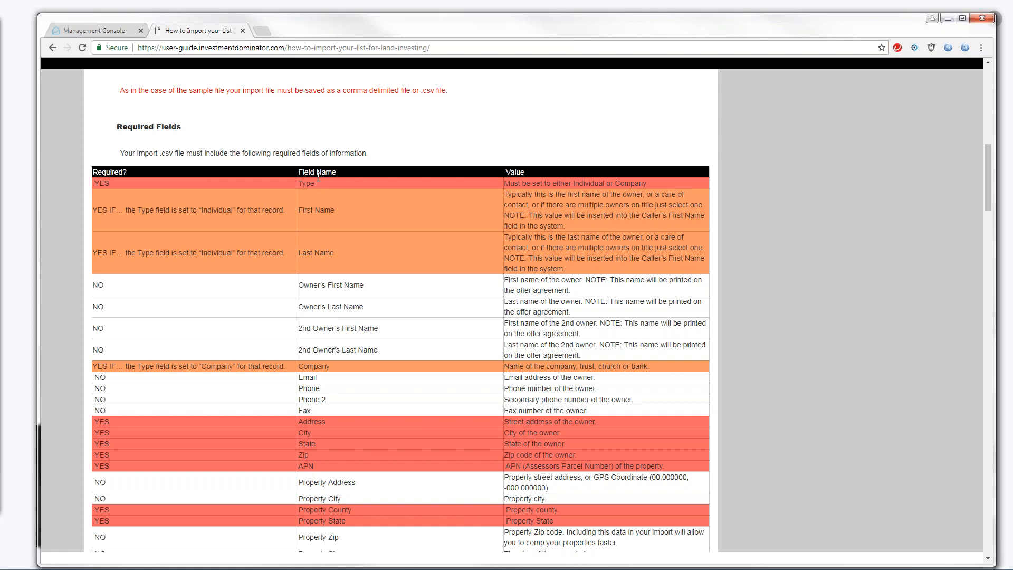
left_click_drag(315, 184, 300, 184)
left_click_drag(335, 209, 299, 215)
left_click_drag(335, 252, 300, 258)
left_click_drag(335, 210, 320, 215)
left_click_drag(332, 366, 298, 366)
left_click_drag(307, 421, 309, 433)
mouse_move(989, 204)
left_mouse_down()
mouse_move(987, 213)
mouse_move(996, 187)
mouse_move(1000, 209)
left_mouse_up()
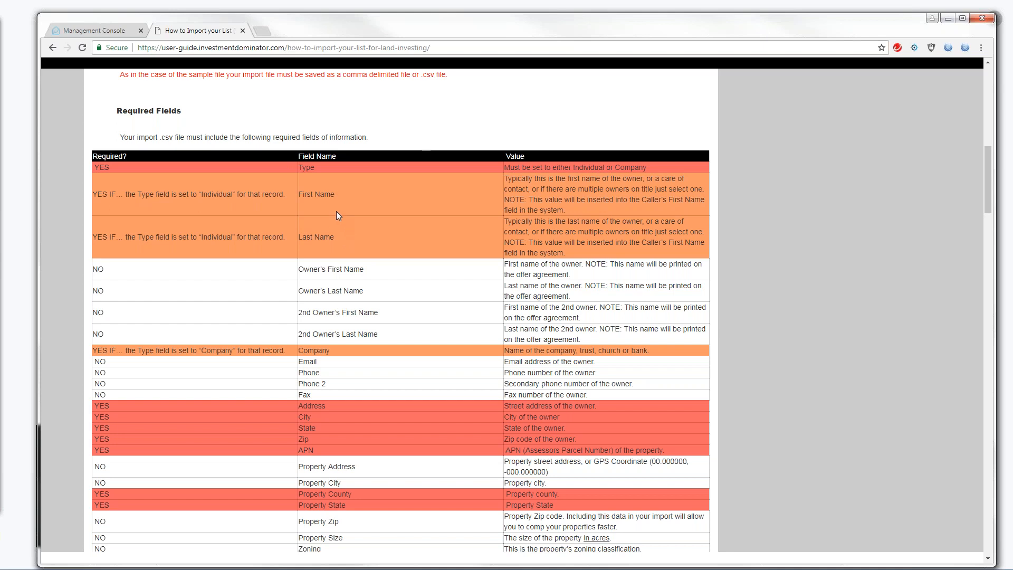
left_click_drag(299, 194, 335, 193)
left_click(335, 238)
left_click_drag(329, 349, 299, 348)
left_click_drag(986, 168, 984, 231)
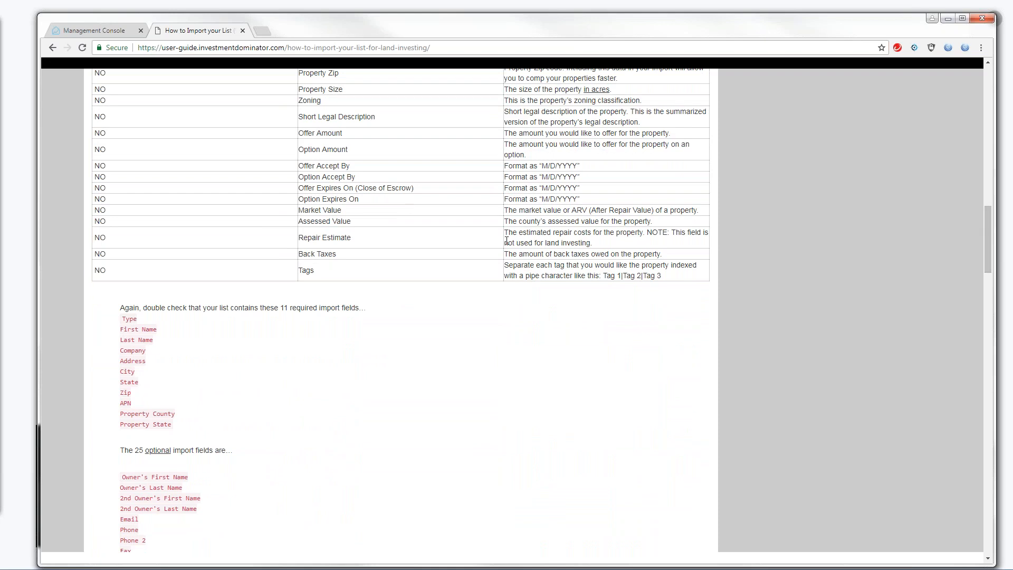
left_click_drag(120, 307, 363, 304)
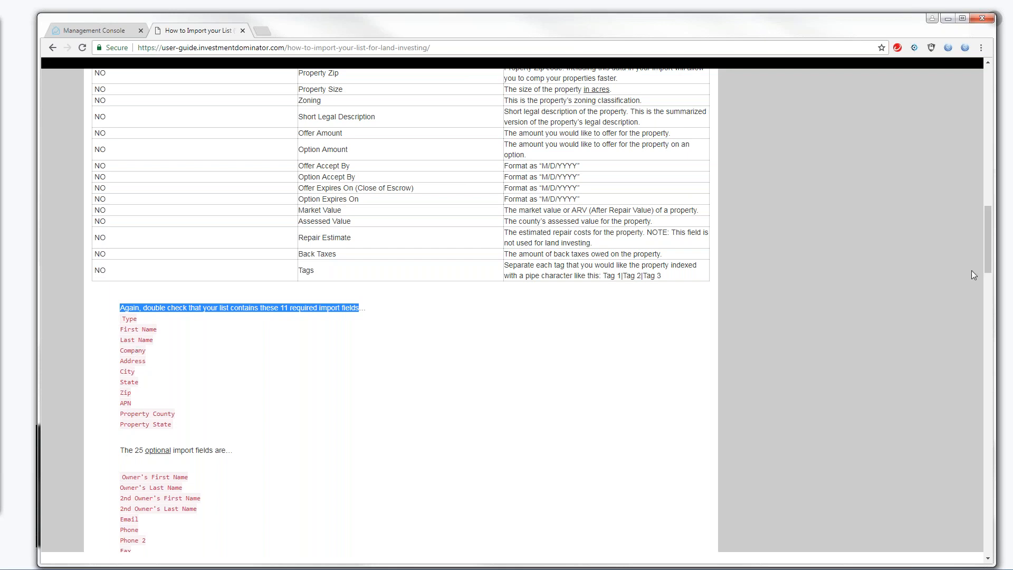
left_click_drag(988, 262, 994, 290)
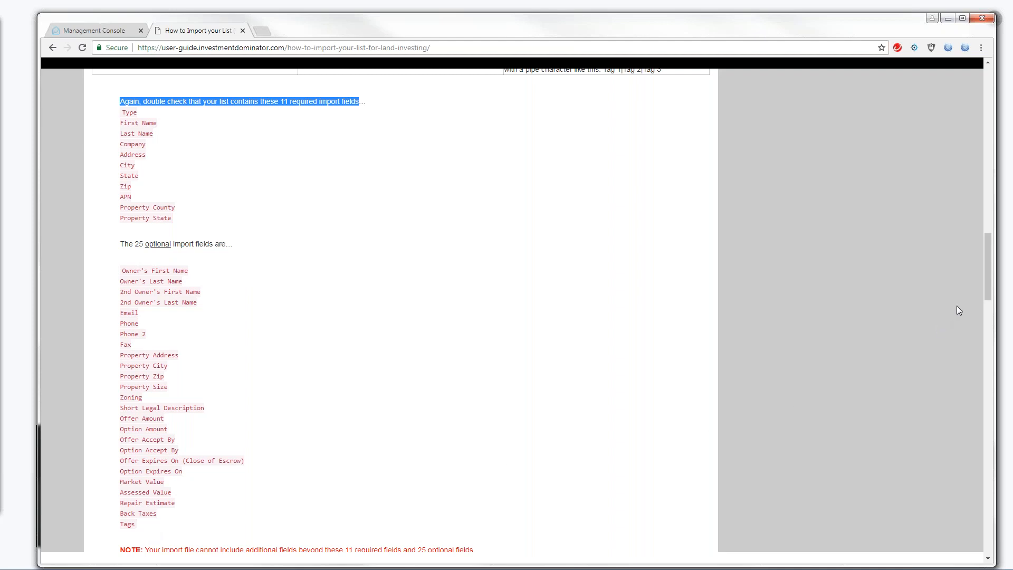
left_click_drag(987, 286, 988, 293)
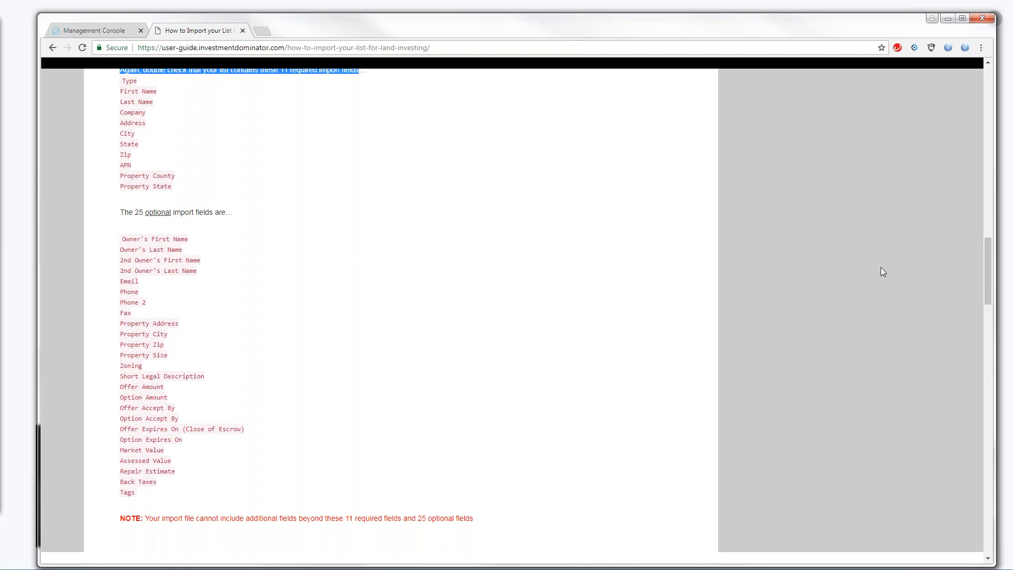
left_click_drag(990, 272, 989, 270)
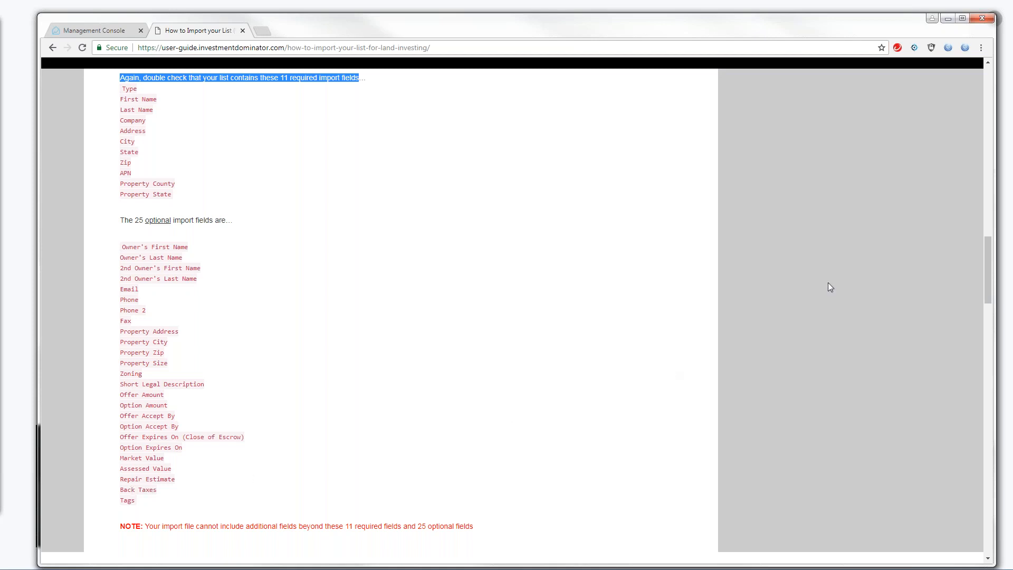
left_click_drag(988, 251, 982, 217)
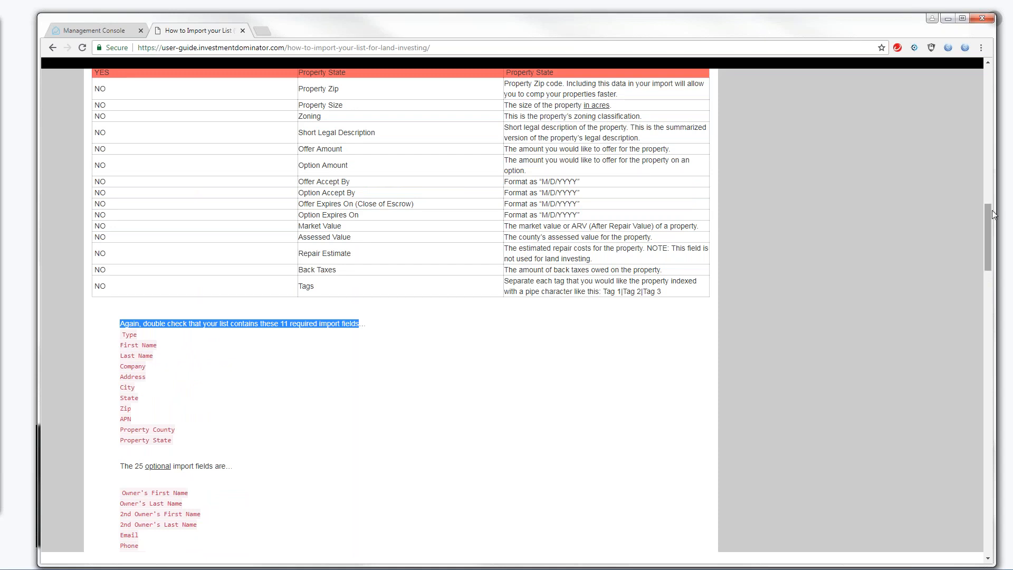
left_click_drag(984, 213, 1003, 150)
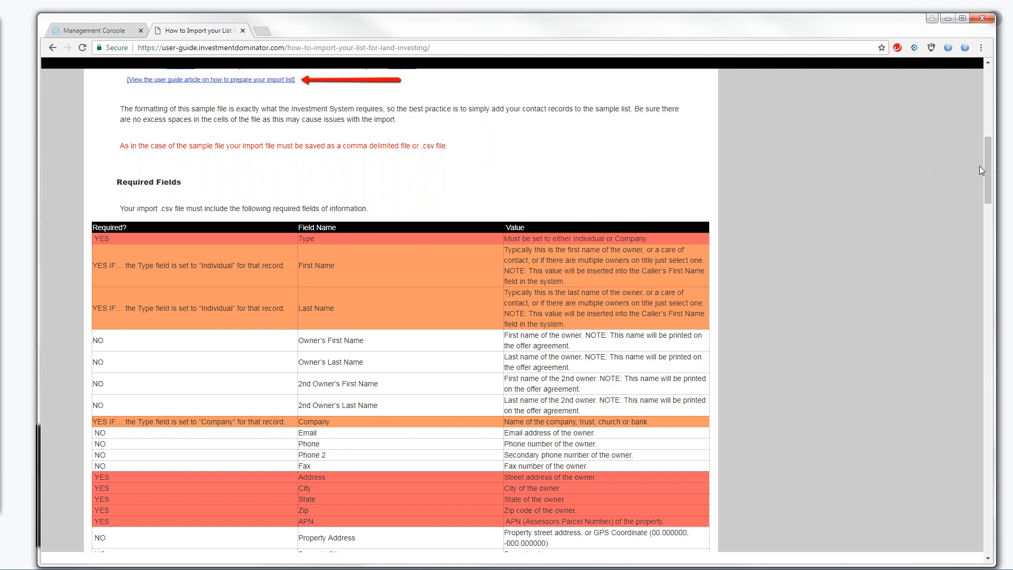
left_click_drag(985, 165, 987, 173)
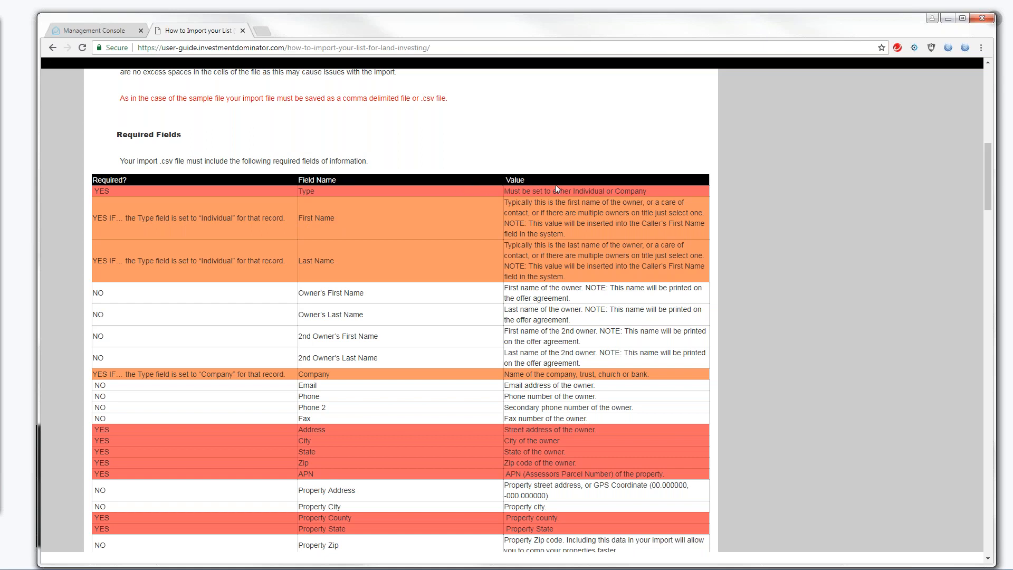
left_click_drag(574, 188, 606, 187)
left_click_drag(337, 218, 300, 231)
left_click_drag(337, 260, 298, 261)
left_click_drag(615, 191, 644, 194)
mouse_move(327, 374)
left_mouse_down()
mouse_move(298, 386)
mouse_move(296, 366)
mouse_move(333, 373)
left_mouse_up()
double_click(628, 191)
left_click(343, 124)
left_click_drag(984, 170, 1007, 95)
Search the user guide for 'Properly Format APN' and open the APN and Zip Code formatting article
left_click(123, 124)
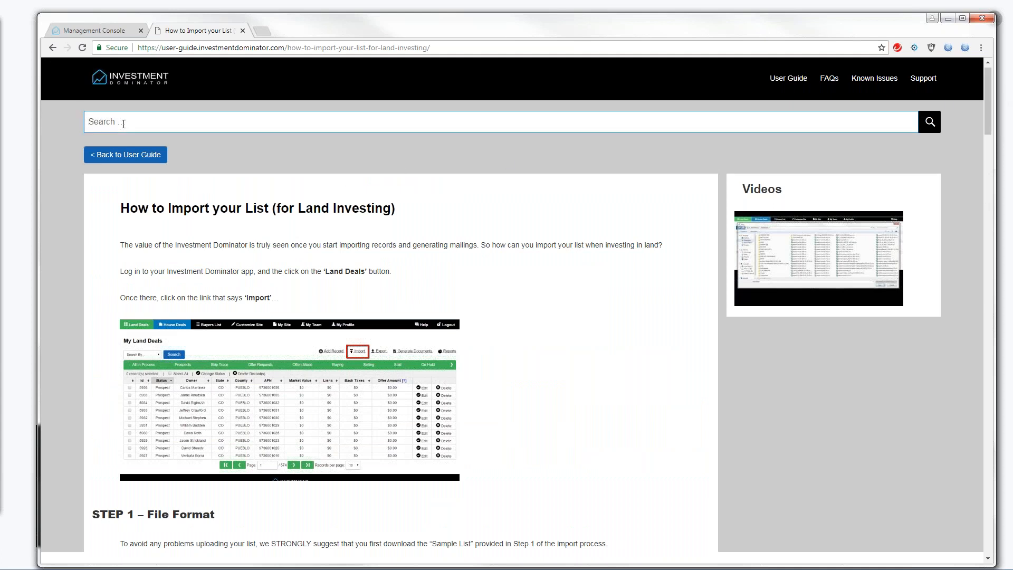
type("Properly Formate")
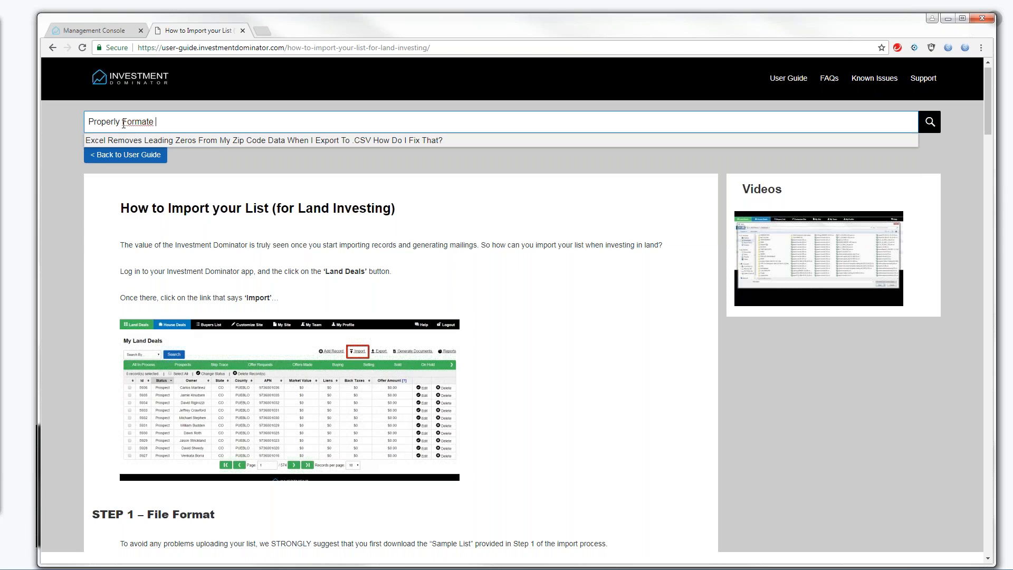
key("BackSpace")
type("APN")
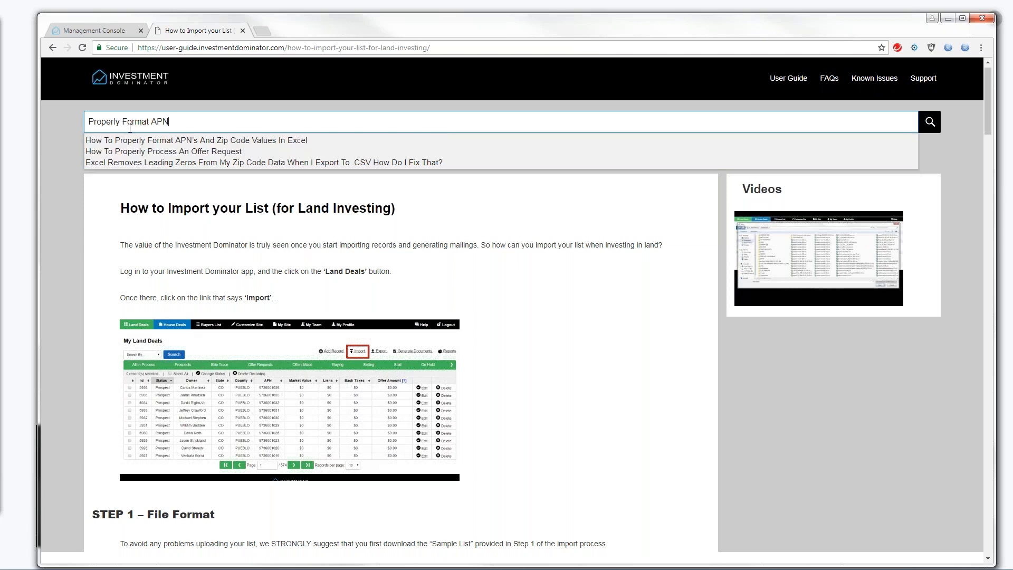
left_click(169, 140)
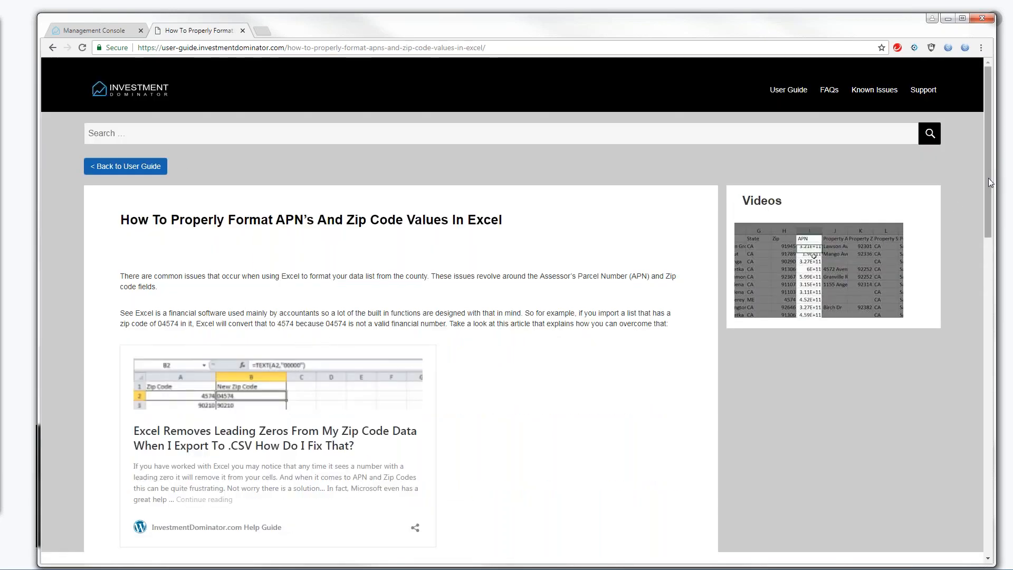
left_click_drag(987, 179, 987, 182)
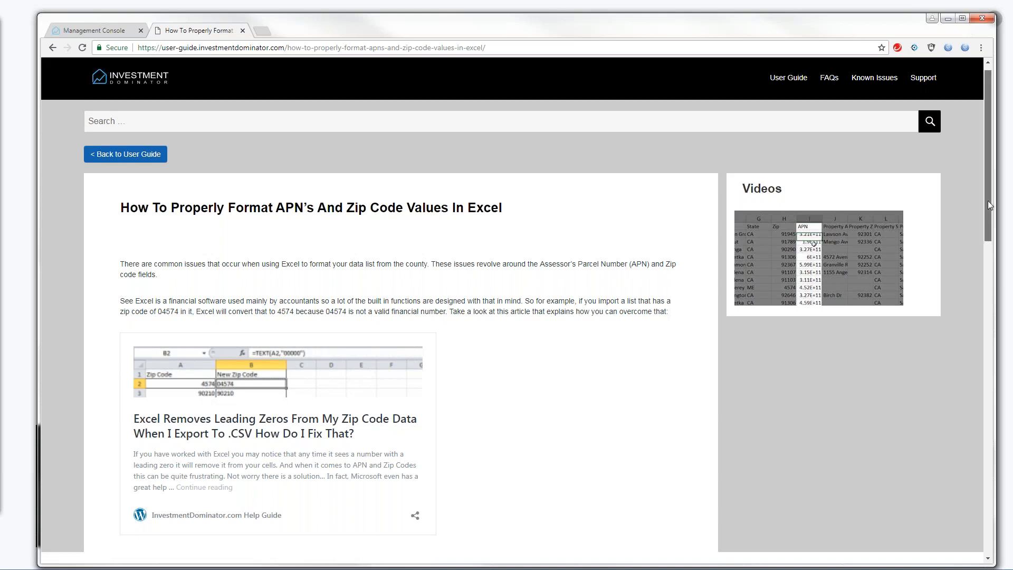
left_click_drag(988, 200, 989, 196)
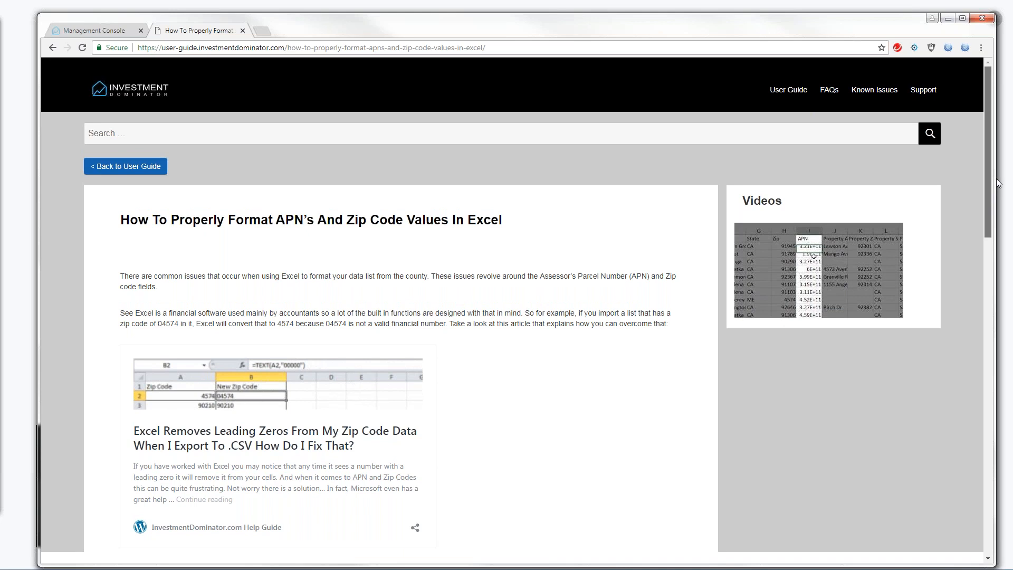
left_click_drag(989, 201, 748, 227)
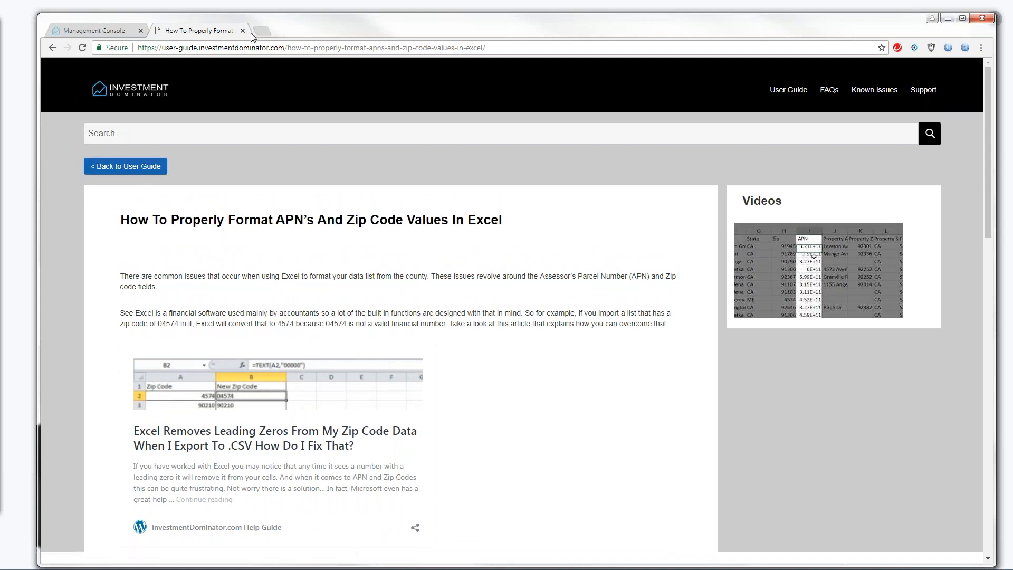
Back in the Support Center, search the user guide for 'How to split large'
left_click(128, 33)
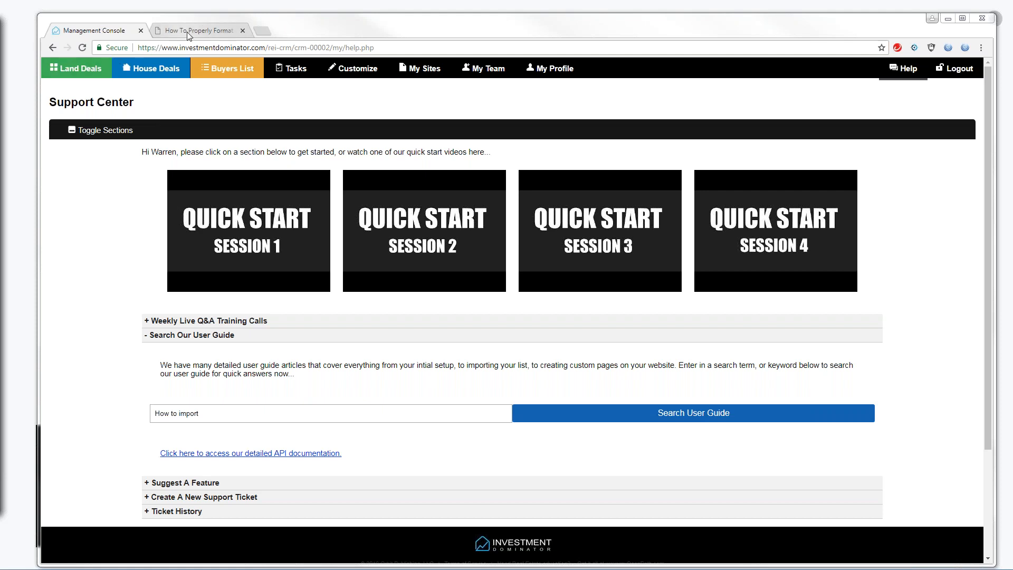
left_click(912, 73)
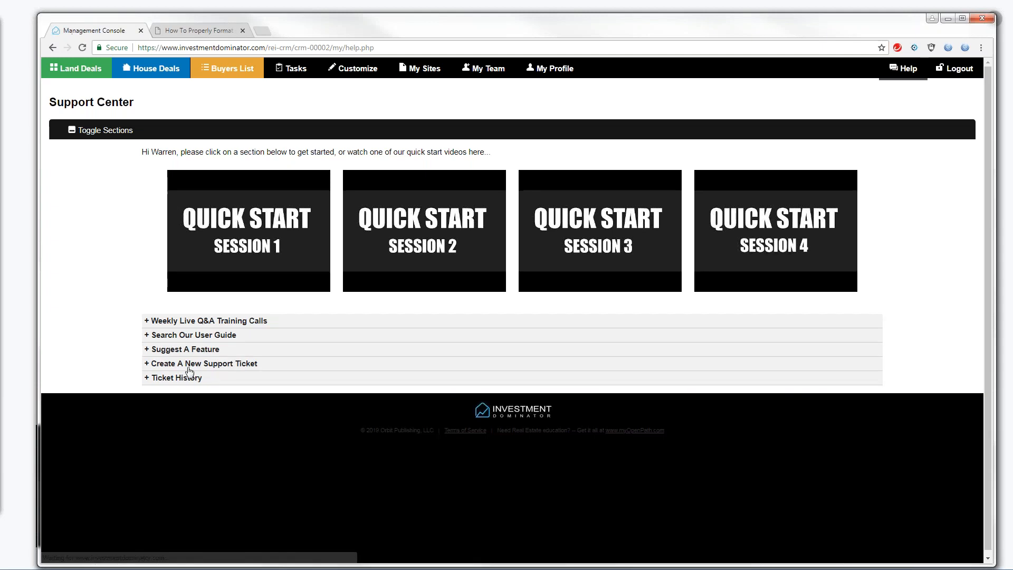
left_click(187, 336)
left_click(182, 415)
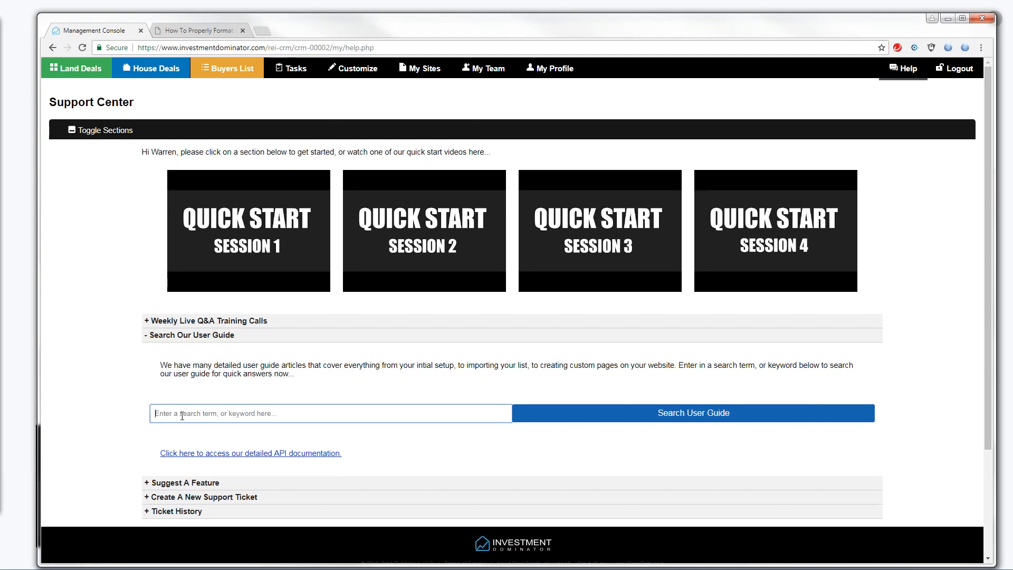
type("How to split large")
left_click(662, 417)
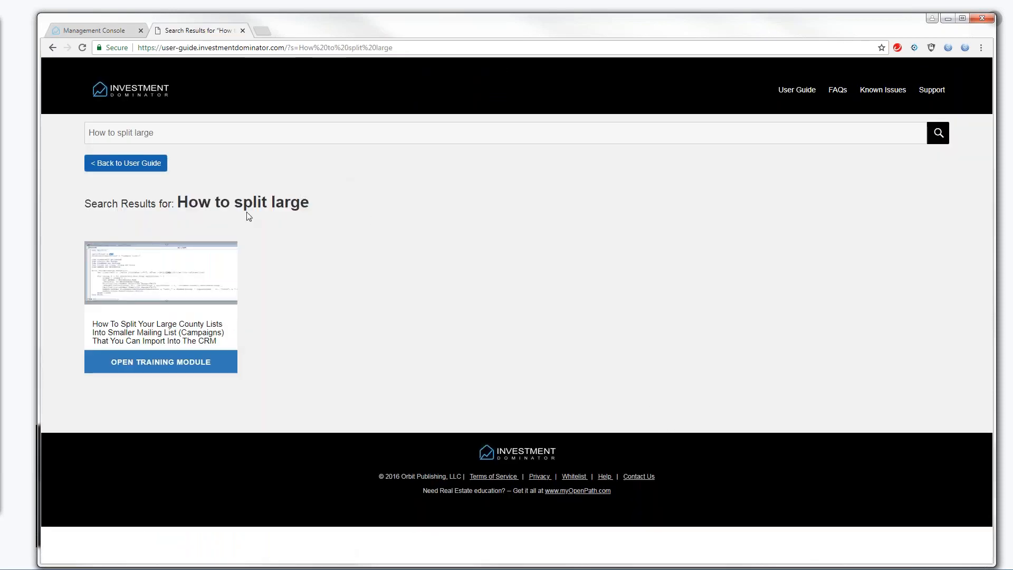
Read the 'How To Split Your Large…' article, highlighting its splitCount = 100 line, then return to Support Center
left_click(160, 327)
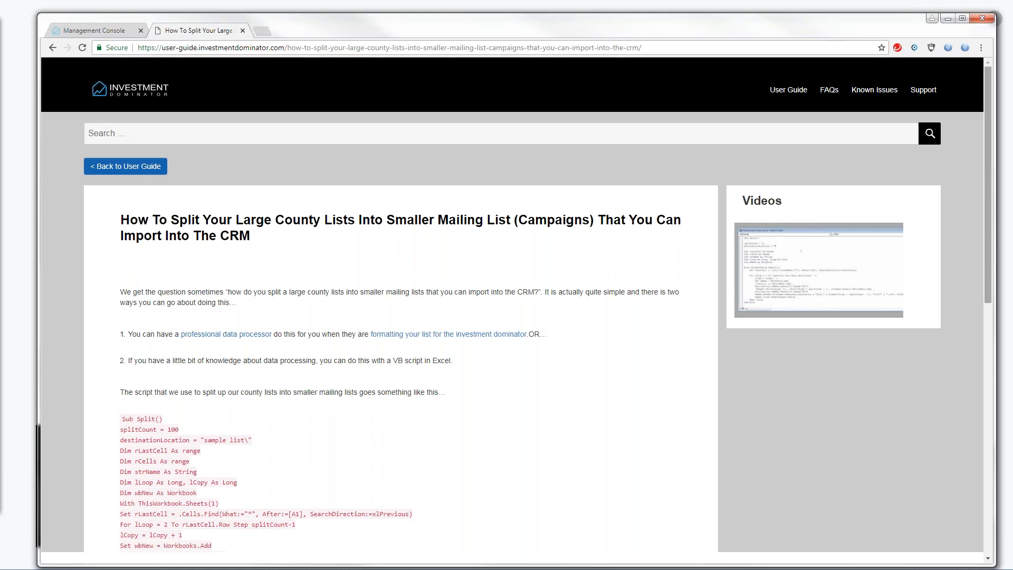
left_click_drag(989, 163, 996, 189)
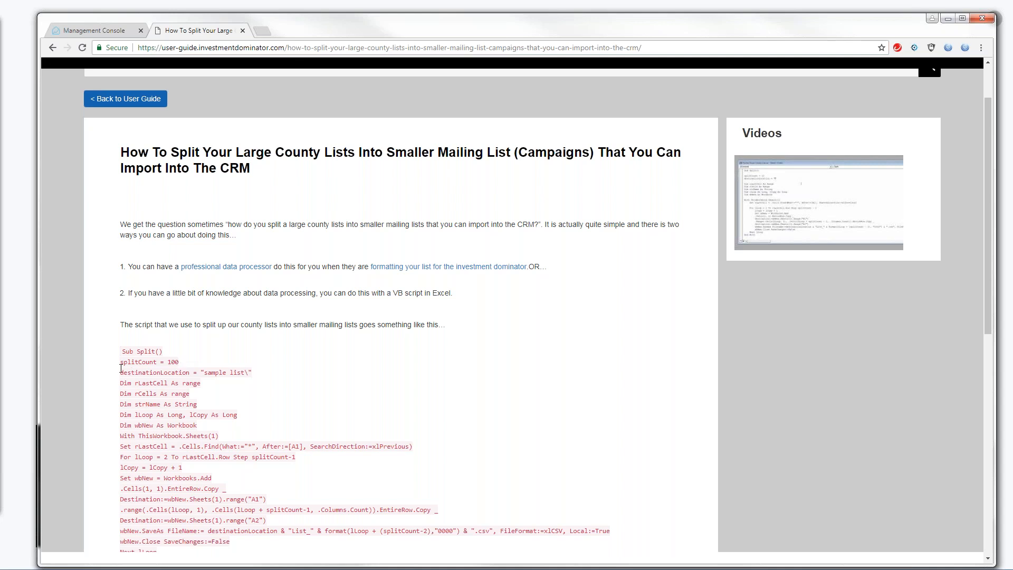
left_click_drag(120, 362, 196, 365)
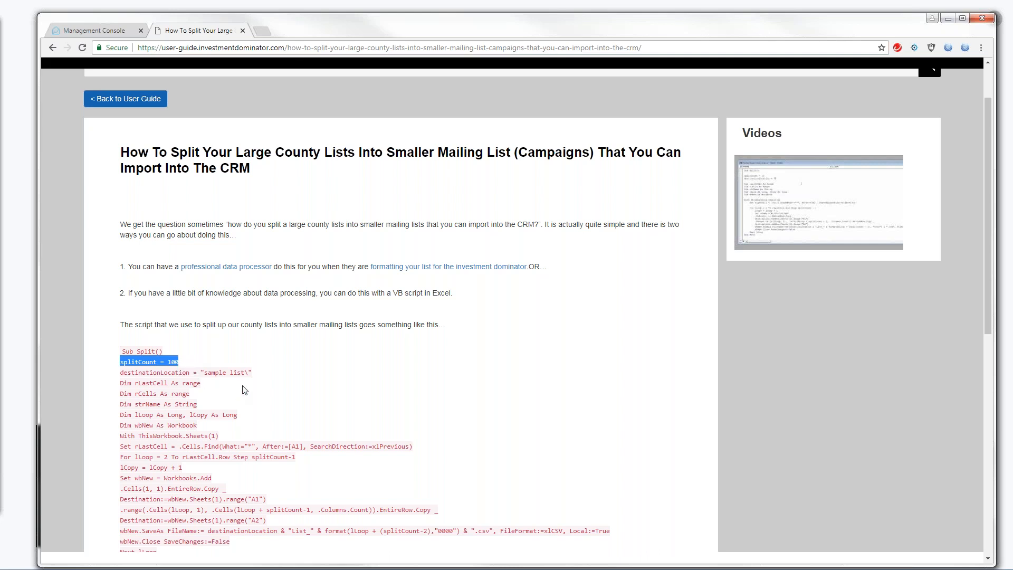
left_click_drag(985, 145, 985, 114)
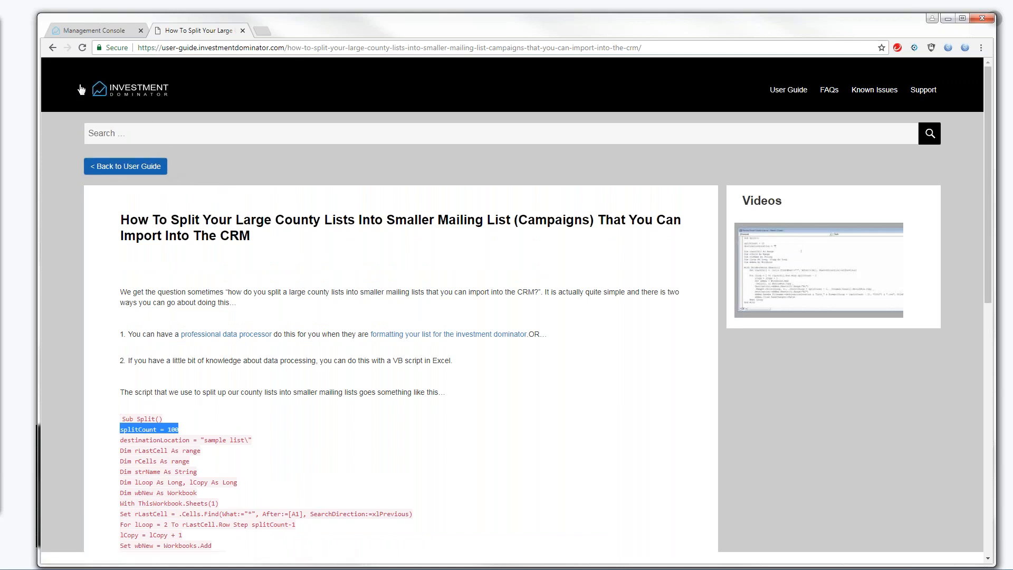
left_click(119, 32)
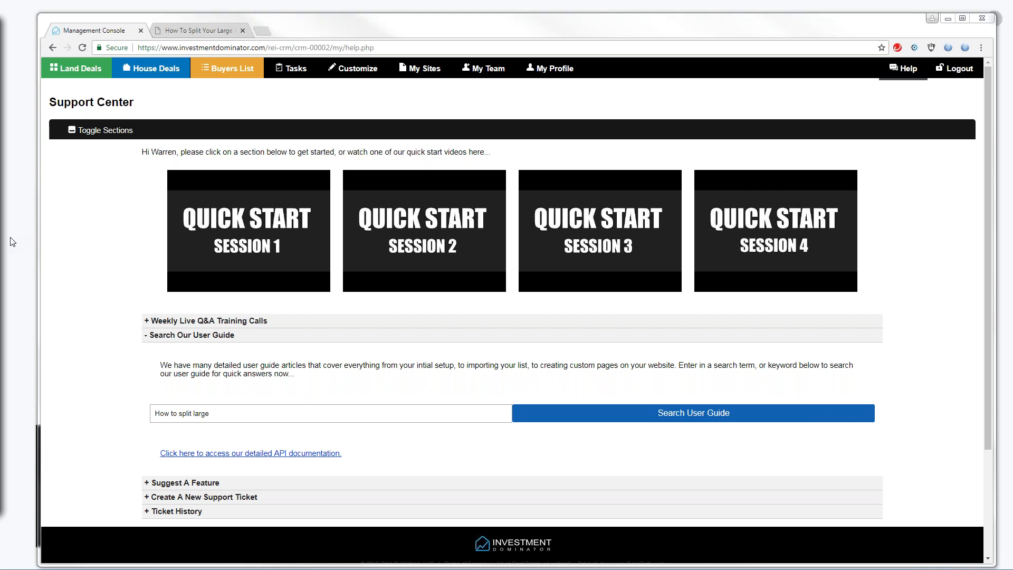
Export land record 52 from Land Deals and open export-records (3).csv in Excel
left_click(78, 69)
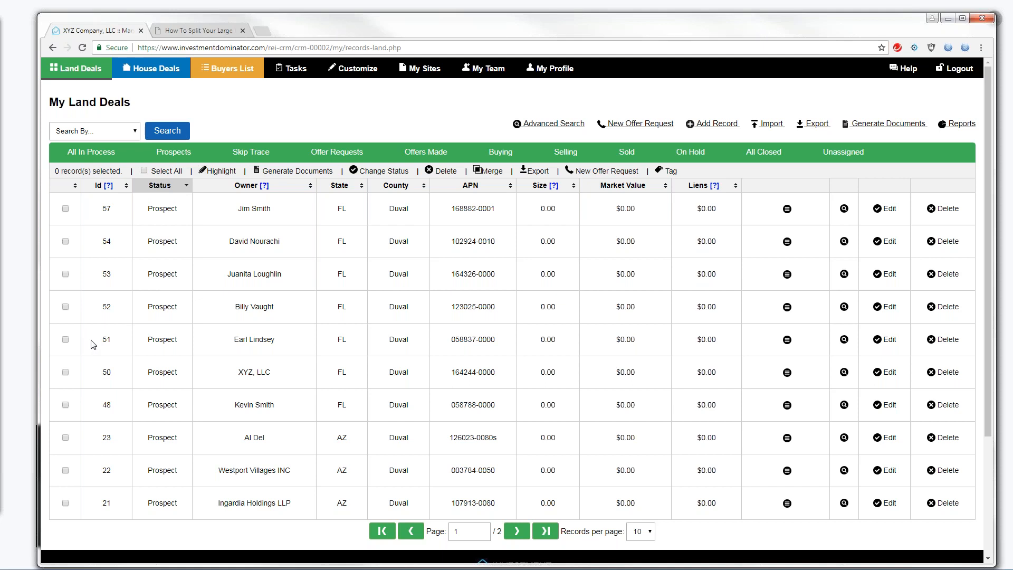
left_click(65, 307)
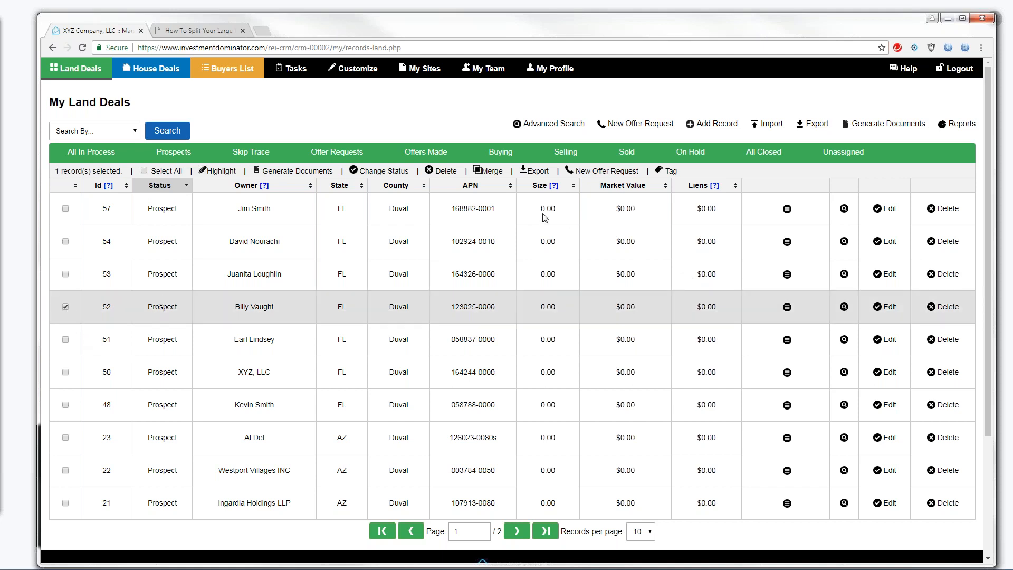
left_click(536, 172)
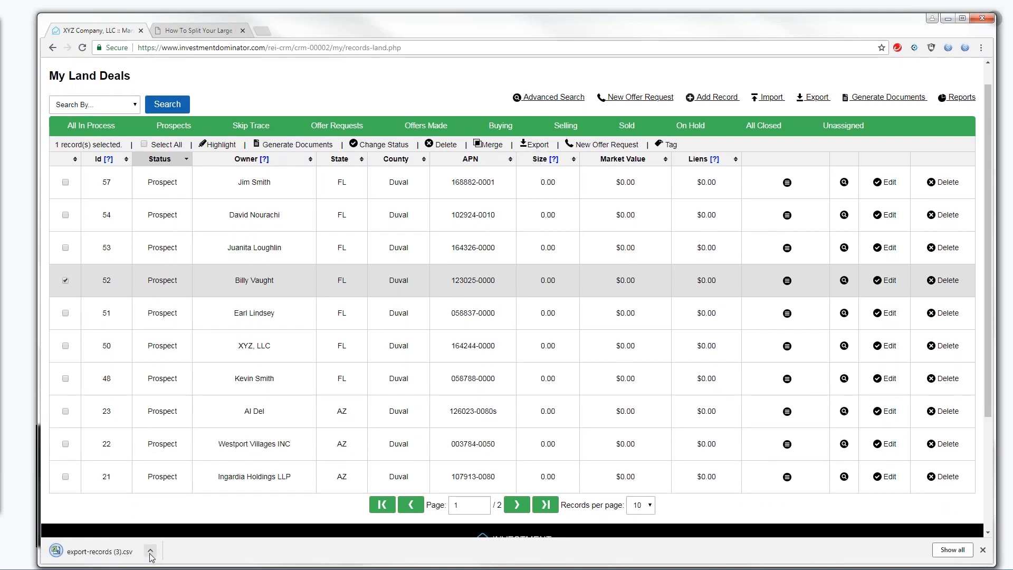
left_click(150, 552)
left_click(169, 485)
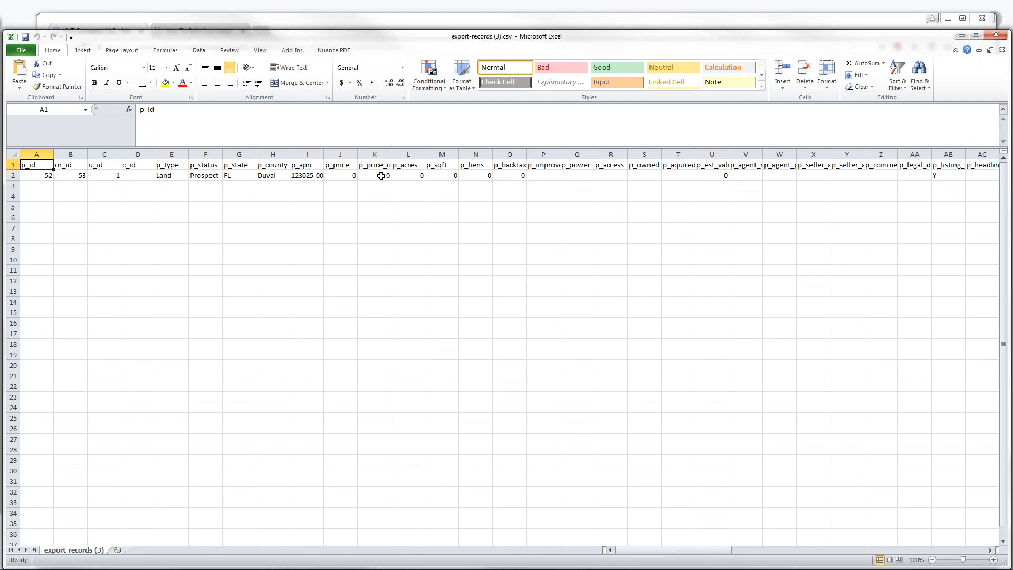
Widen column K to reveal p_price_option, then bring the My Land Deals page forward
left_click_drag(393, 154, 624, 151)
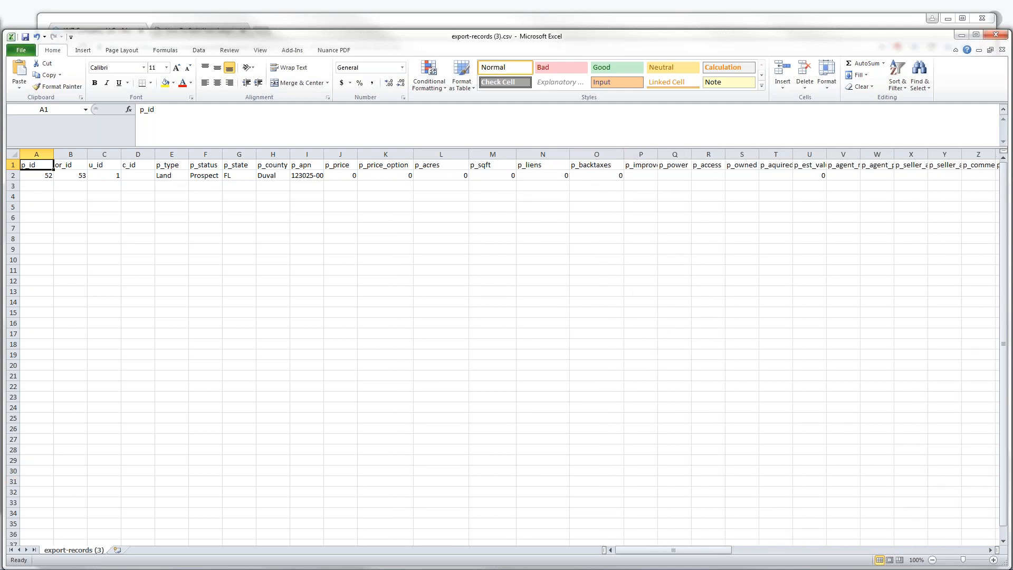
left_click(365, 26)
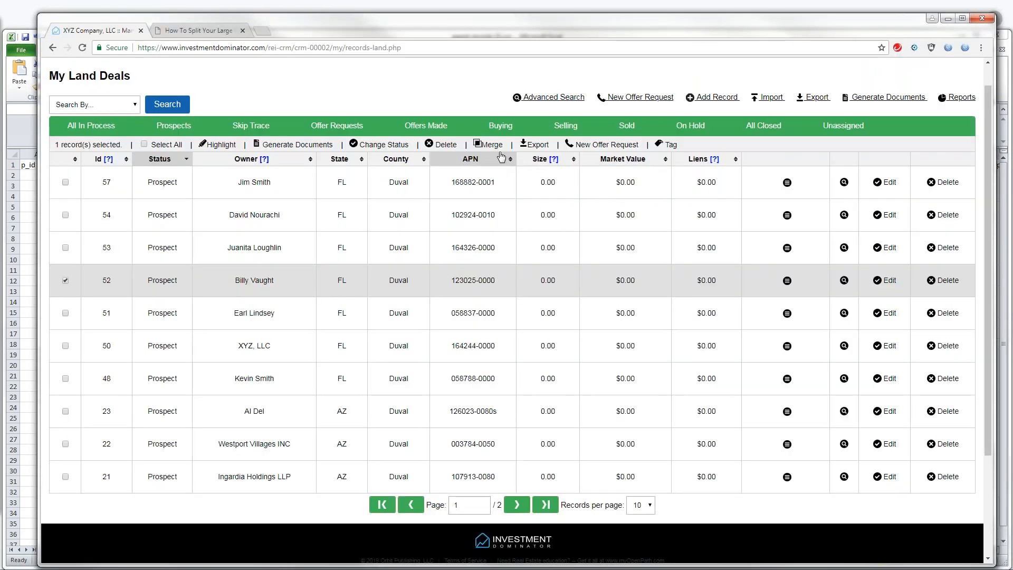
Download the sample list from the Import Your Land List page and open SAMPLE-IMPORT-LIST (1).csv in Excel
left_click(765, 102)
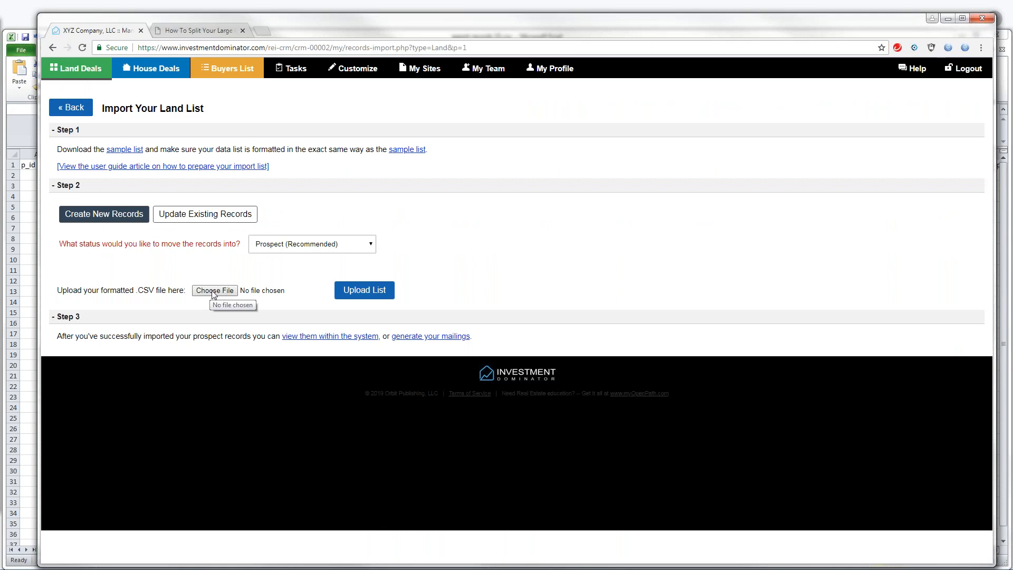
left_click(122, 150)
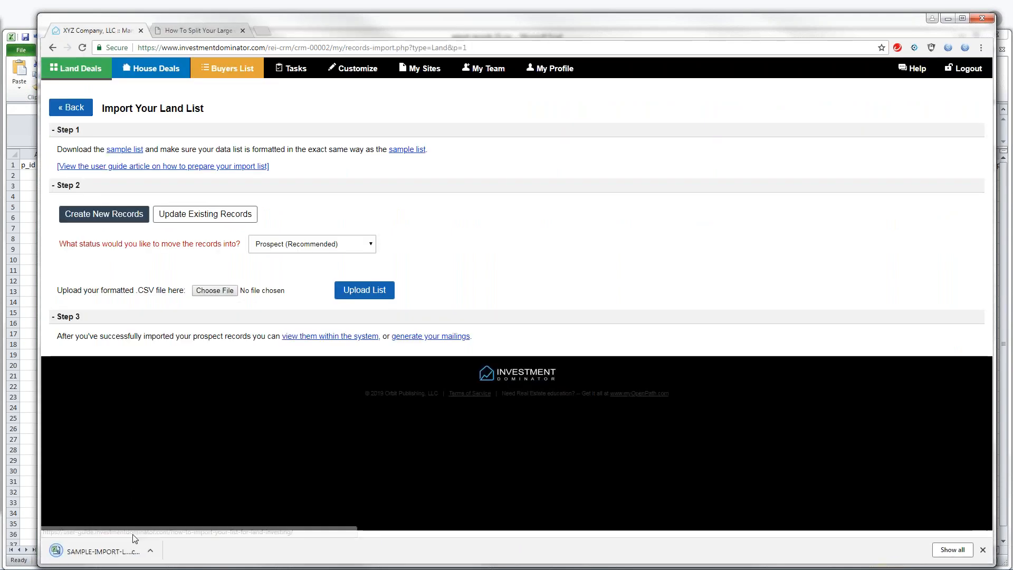
left_click(152, 552)
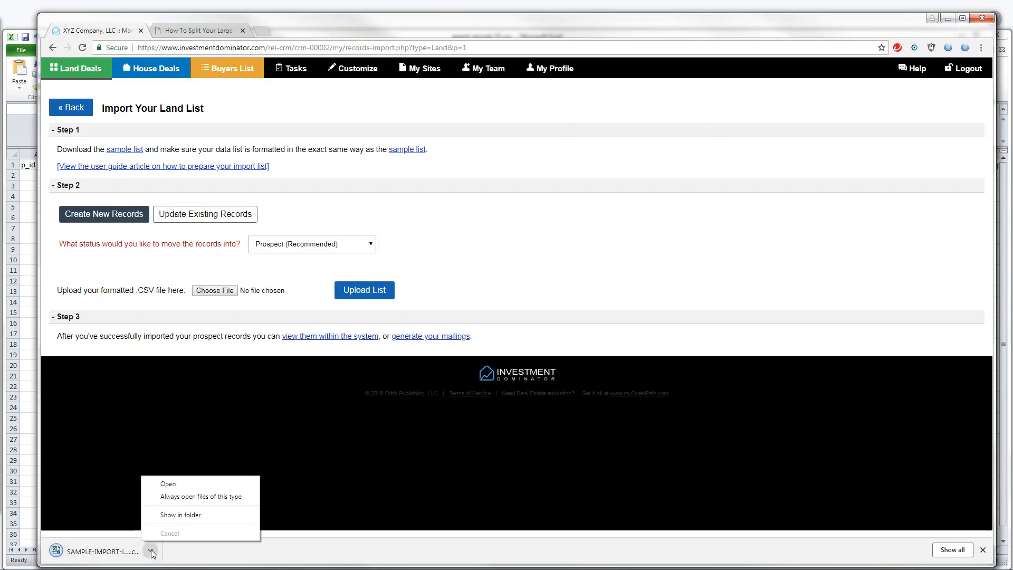
left_click(174, 483)
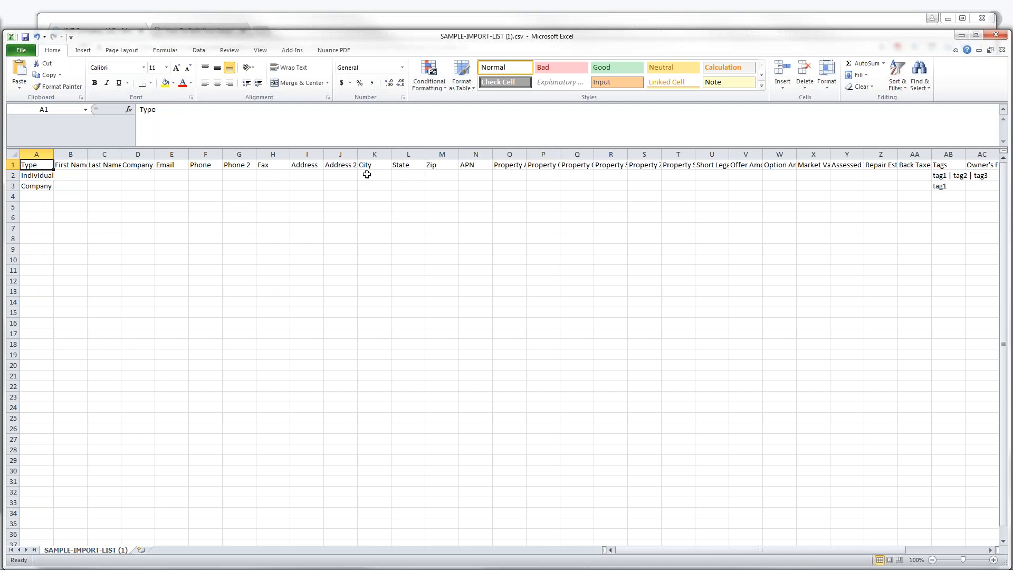
Widen the First Name and Email columns, then switch to export-records (3).csv for comparison
left_click_drag(88, 154, 230, 153)
mouse_move(405, 42)
left_mouse_down()
mouse_move(403, 129)
mouse_move(412, 59)
left_mouse_up()
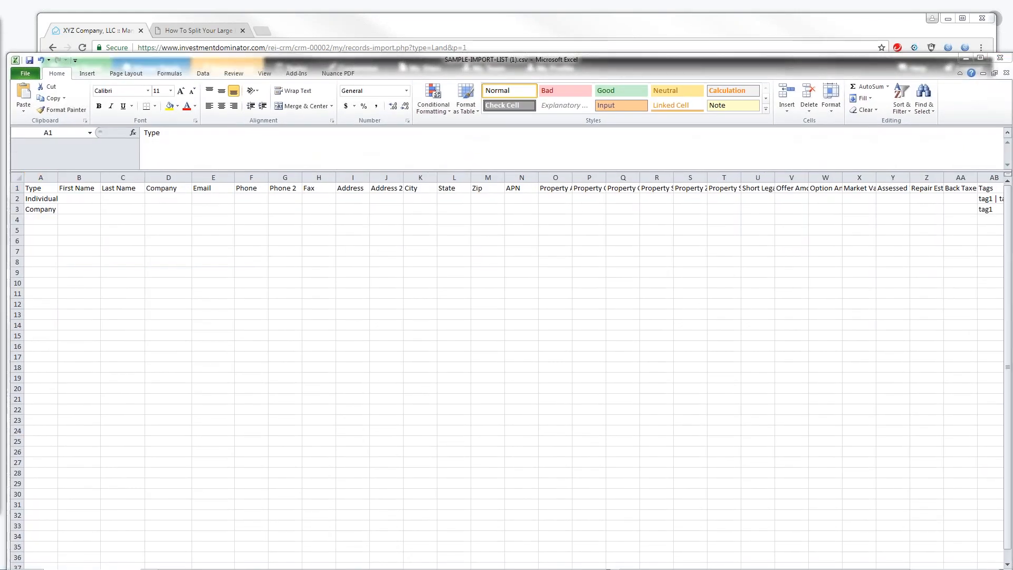
key("alt+Tab")
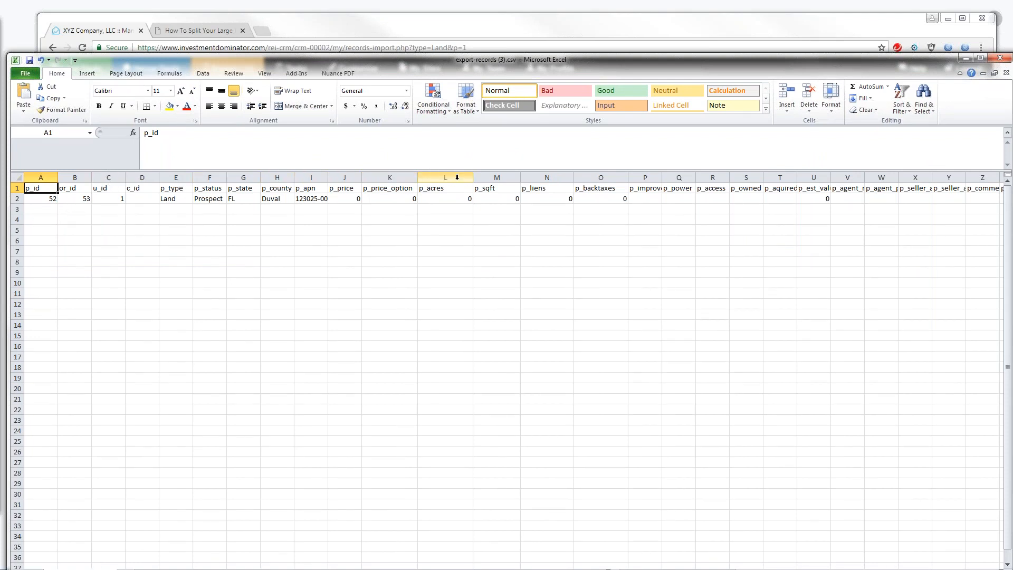
left_click_drag(557, 73, 565, 55)
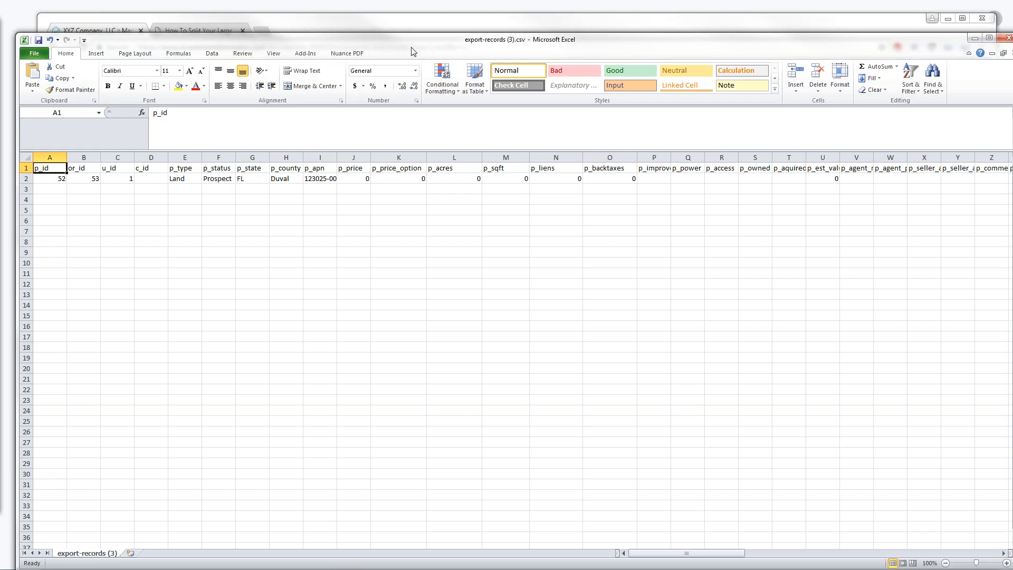
left_click_drag(412, 48, 384, 94)
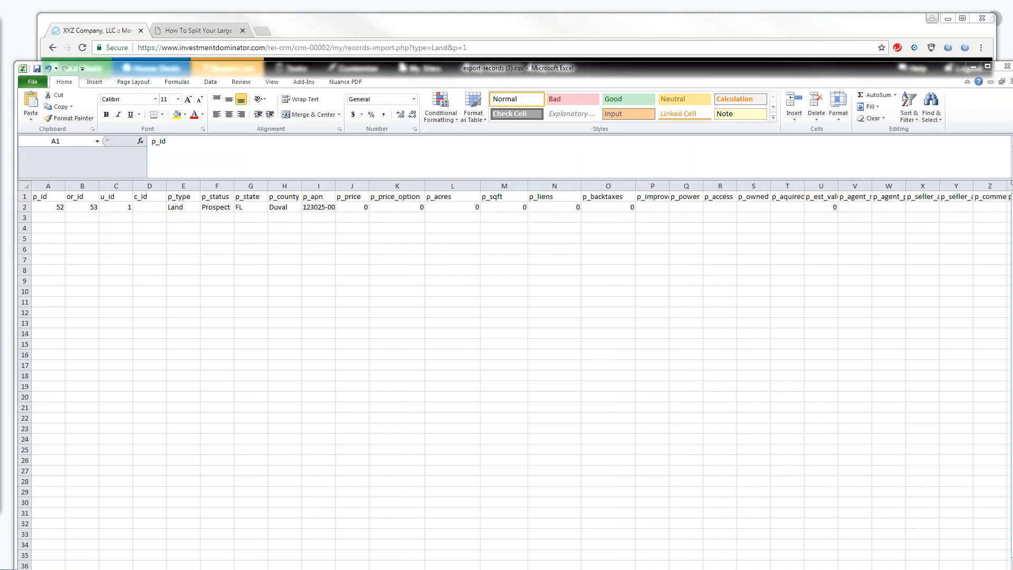
key("alt+Tab")
left_click_drag(335, 62, 334, 28)
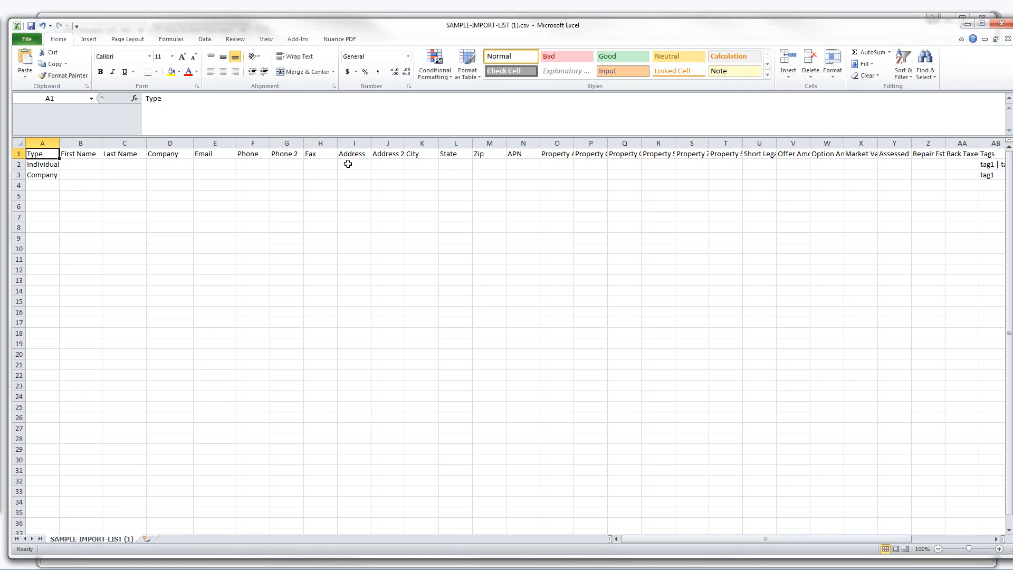
left_click_drag(366, 31, 361, 63)
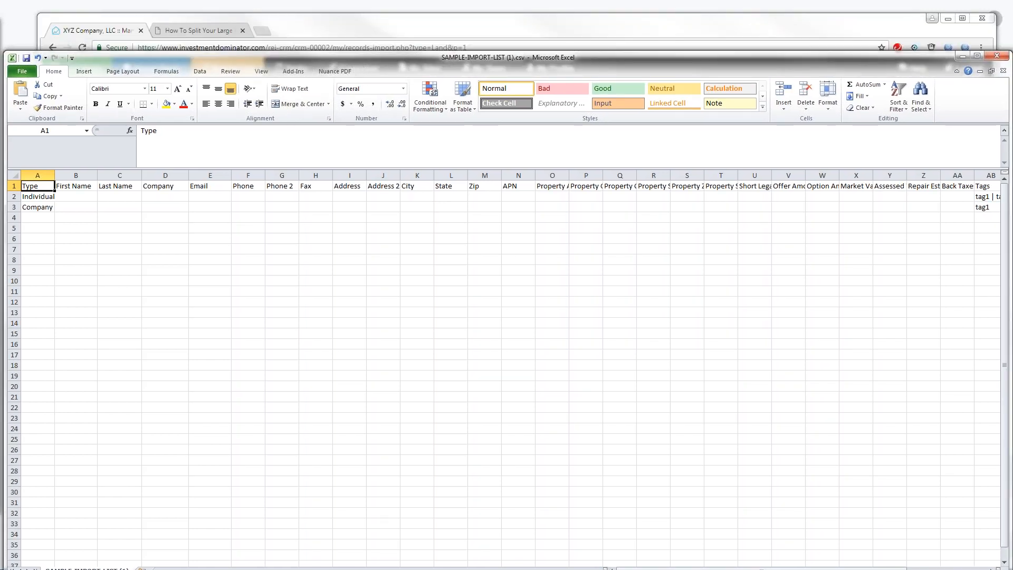
left_click_drag(293, 59, 297, 36)
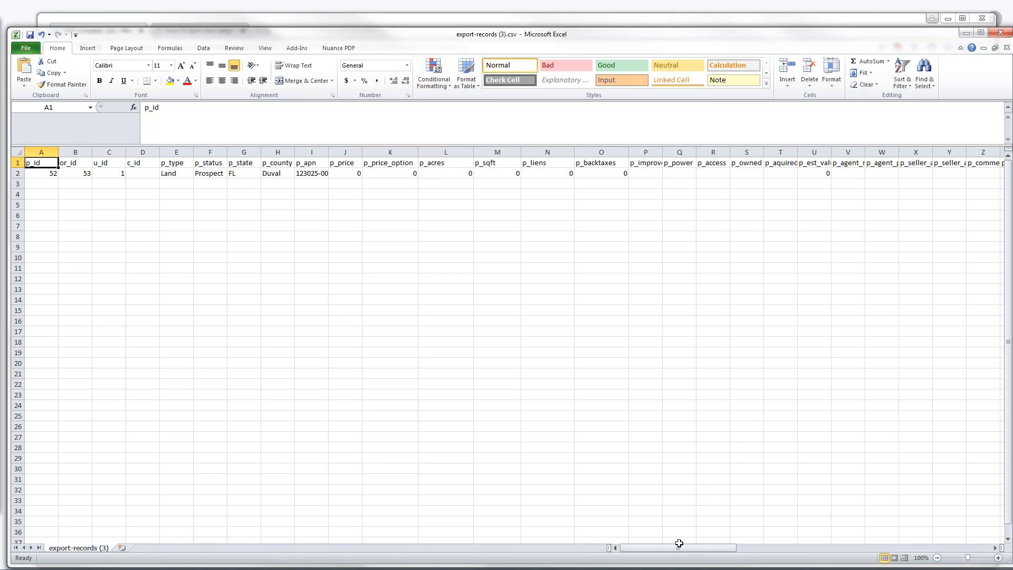
Widen export-records columns S, R and P so their headers read in full
left_click_drag(688, 547, 701, 546)
left_click_drag(628, 152, 656, 152)
left_click_drag(596, 152, 616, 151)
left_click_drag(530, 152, 547, 152)
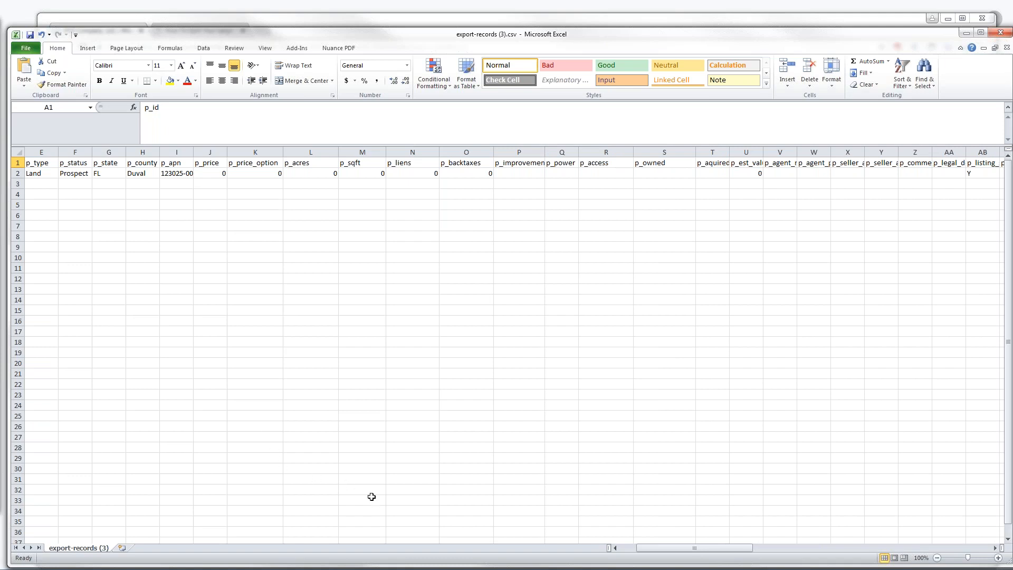
left_click_drag(643, 552, 706, 561)
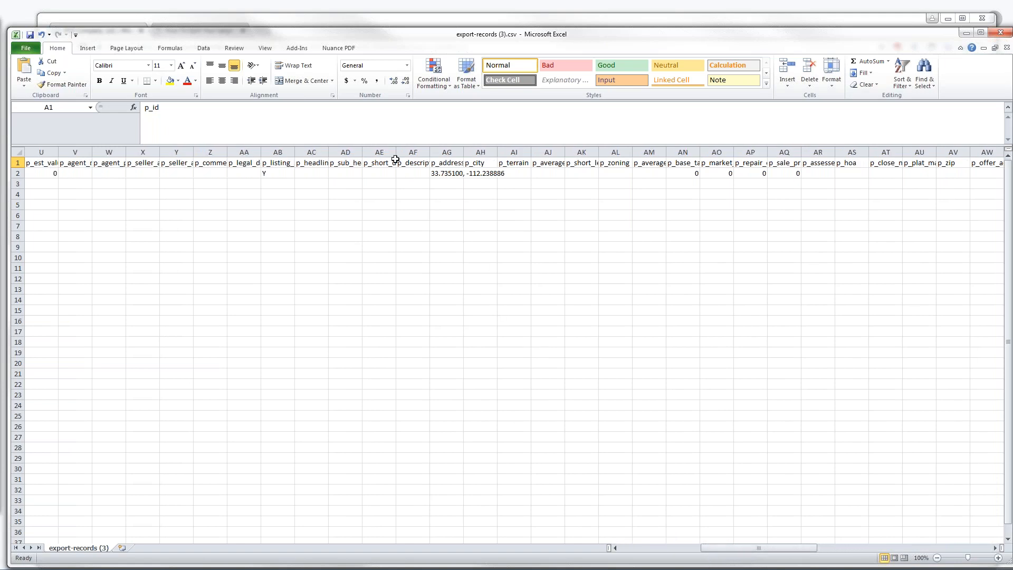
Widen columns AE, AC, AA, Z and W and autofit X to show p_headline and p_seller_agent_name
left_click_drag(395, 150, 410, 150)
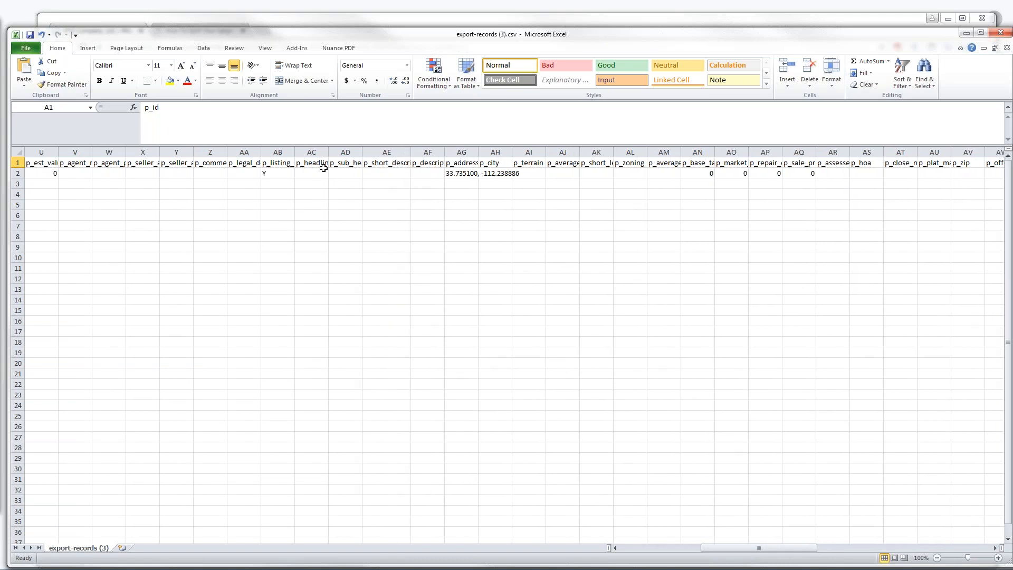
left_click_drag(328, 152, 342, 152)
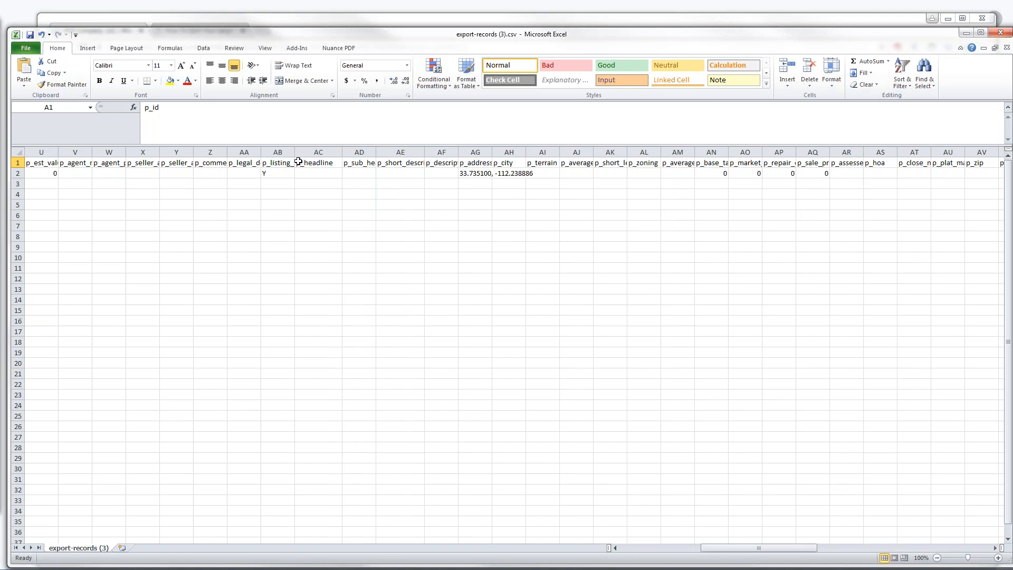
left_click_drag(261, 150, 298, 149)
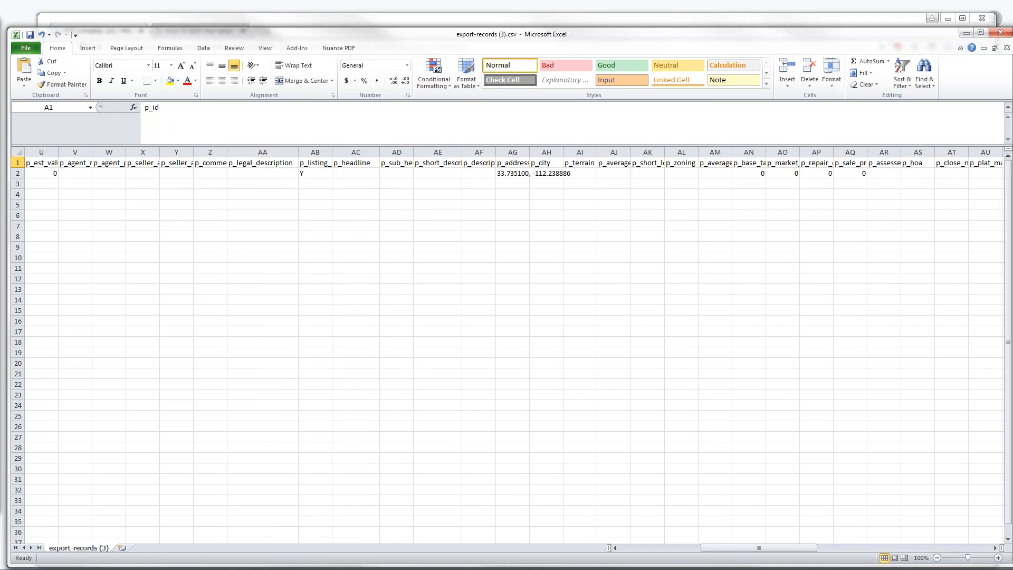
mouse_move(227, 152)
left_mouse_down()
mouse_move(248, 153)
mouse_move(231, 153)
left_mouse_up()
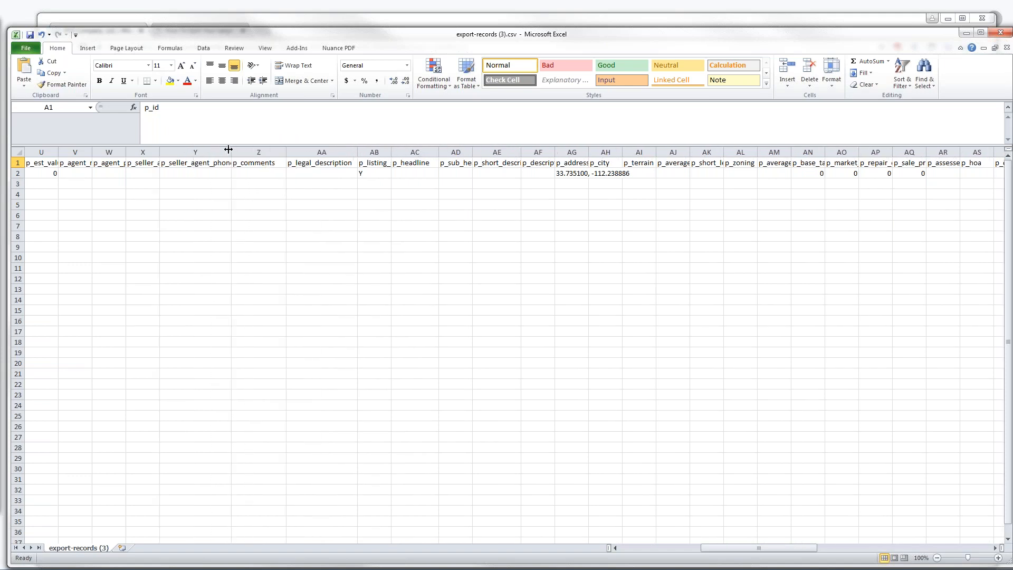
double_click(160, 152)
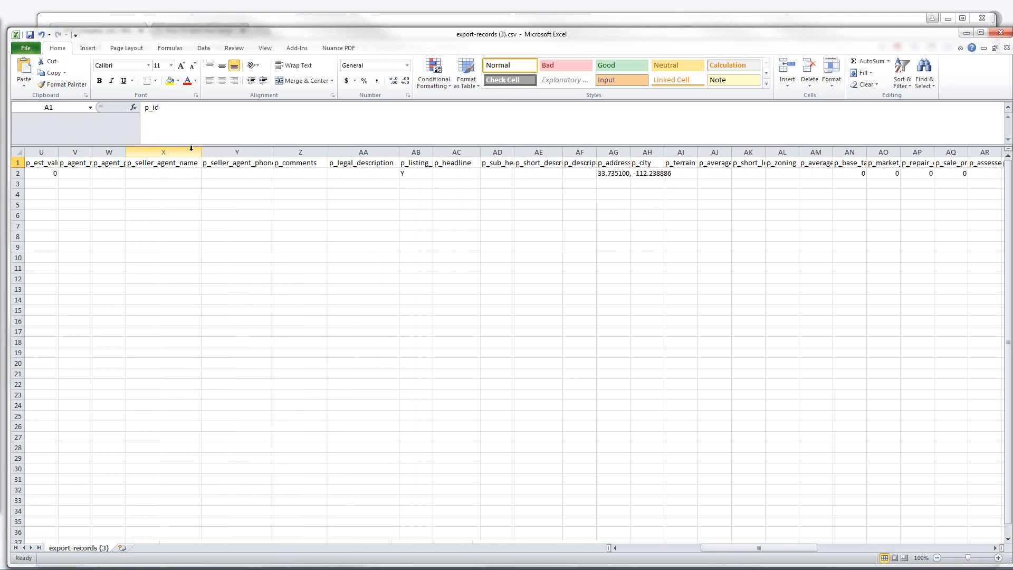
left_click_drag(126, 152, 149, 151)
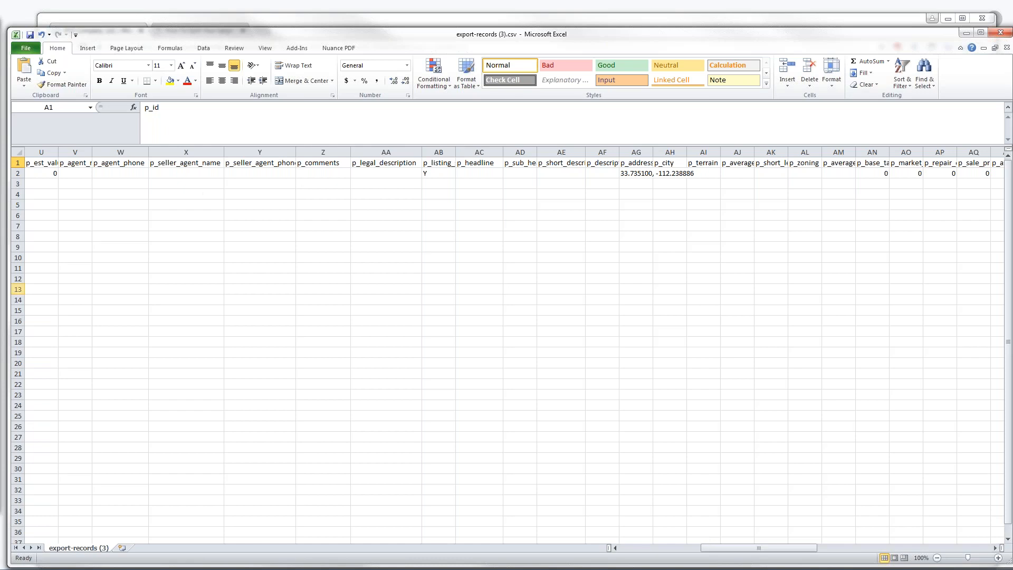
key("alt+Tab")
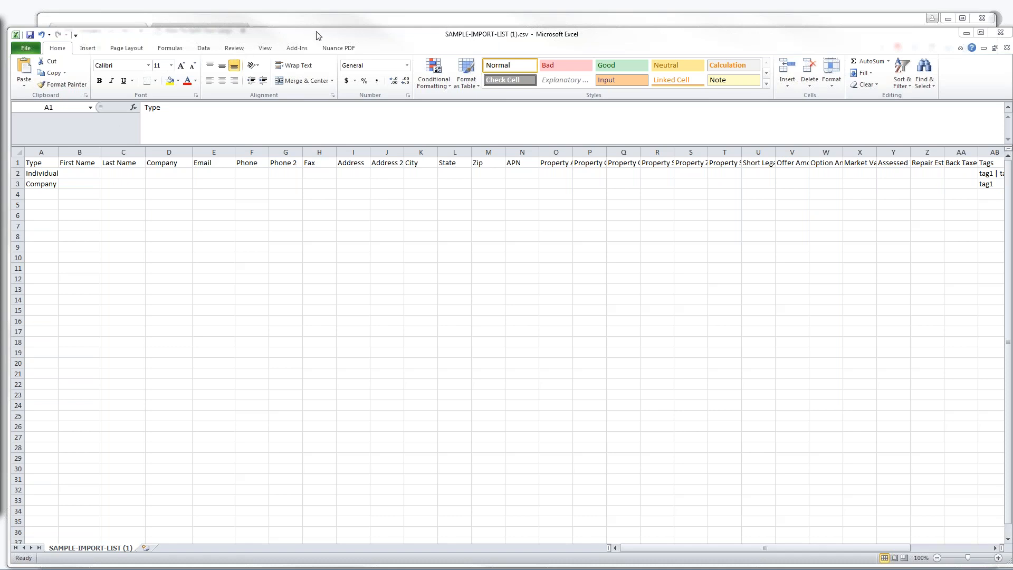
Move the Excel window aside and bring the browser's Import Your Land List page forward
left_click_drag(317, 35, 316, 69)
left_click(300, 42)
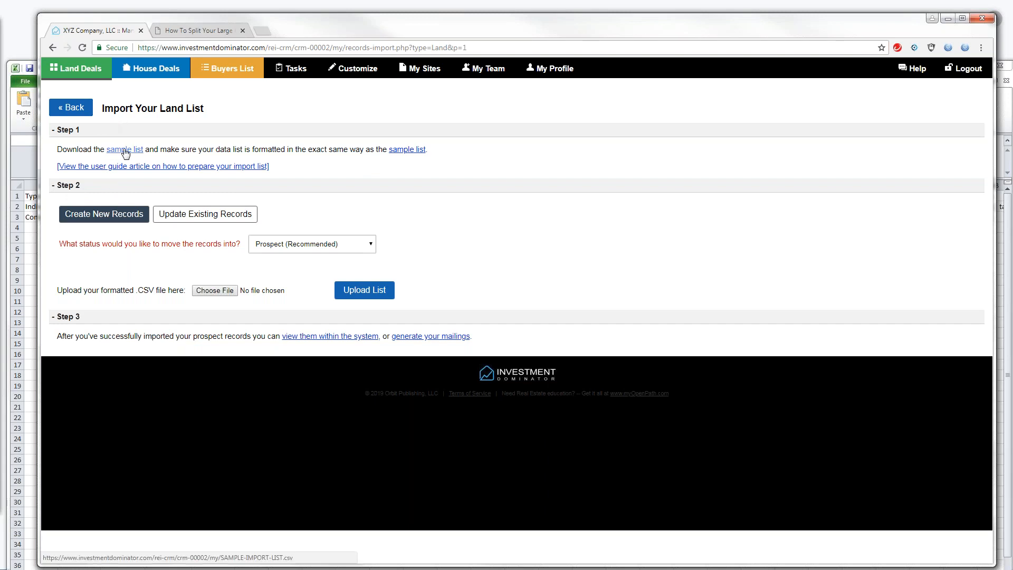
mouse_move(106, 219)
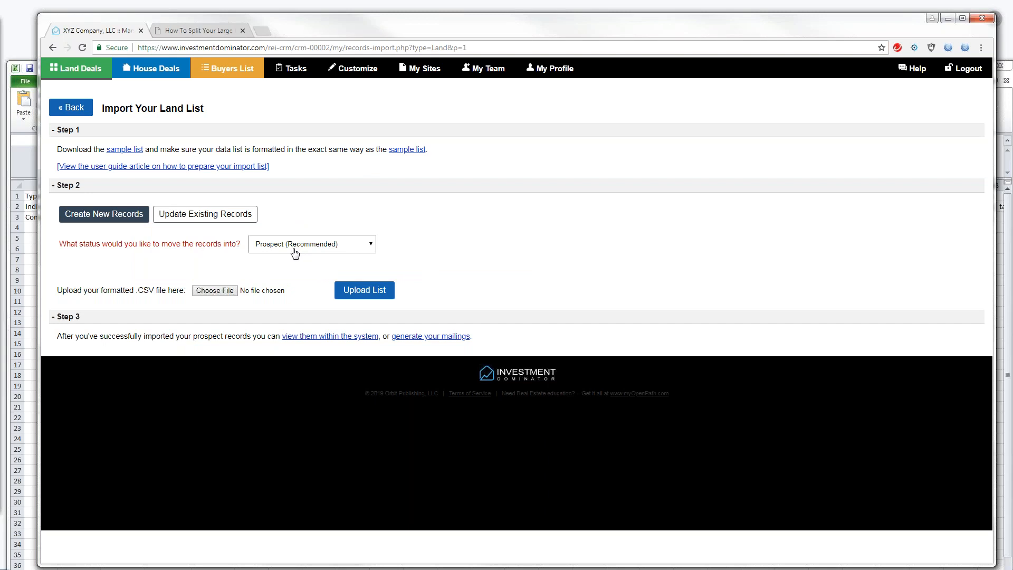
mouse_move(209, 220)
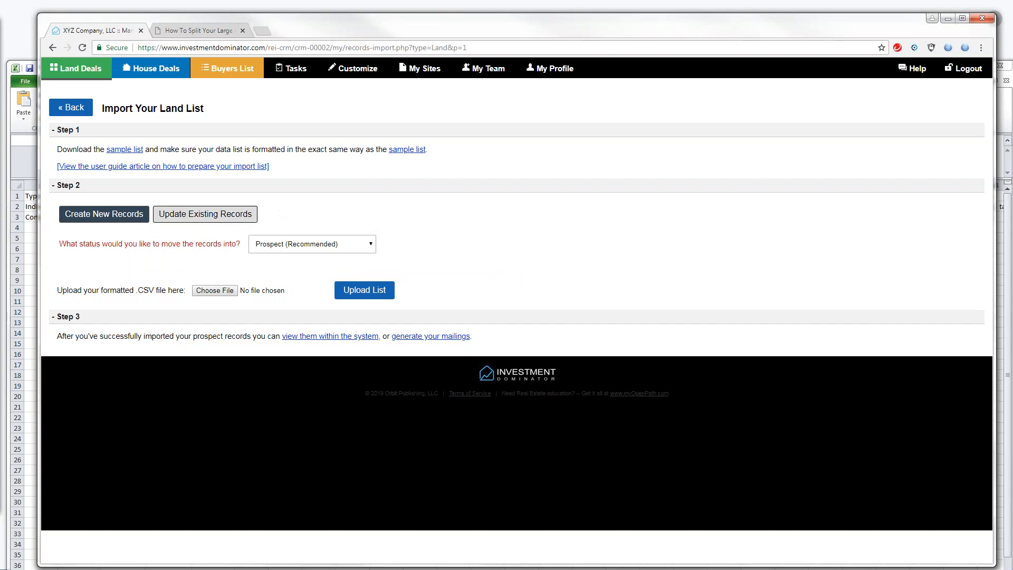
Download the sample import list again and open SAMPLE-IMPORT-LIST (2).csv in Excel
left_click(214, 291)
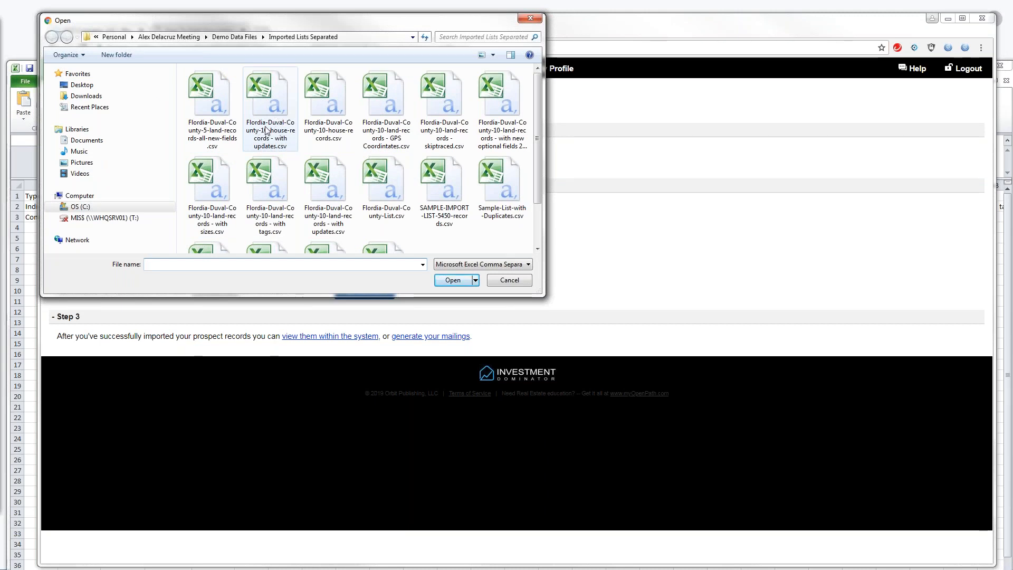
left_click(505, 283)
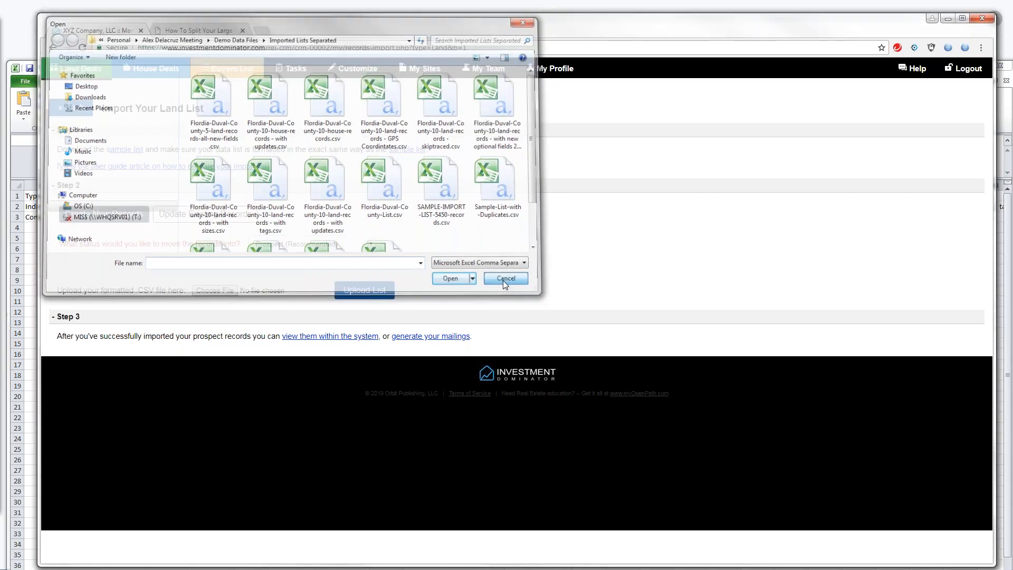
left_click(123, 150)
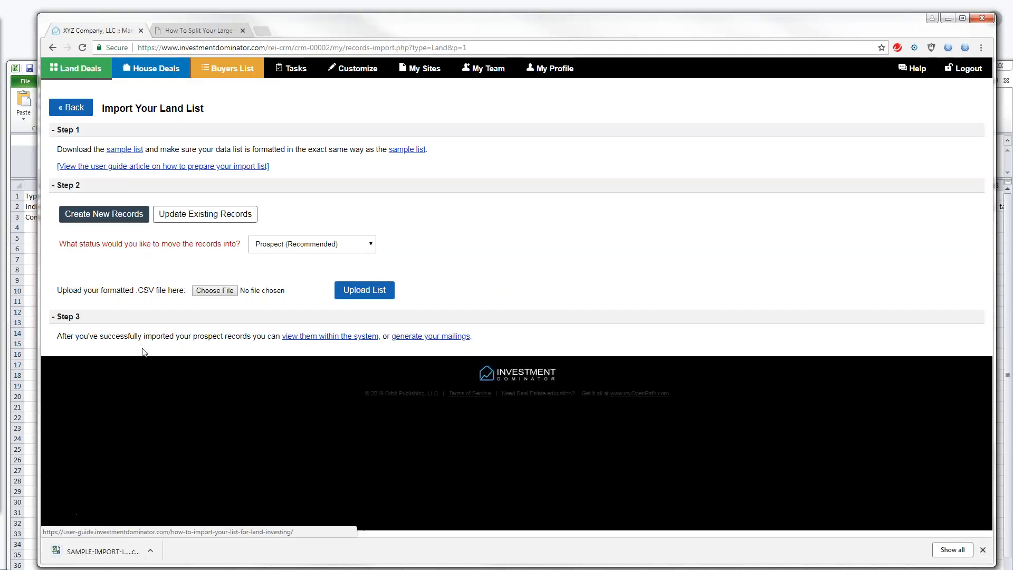
left_click(150, 550)
left_click(172, 484)
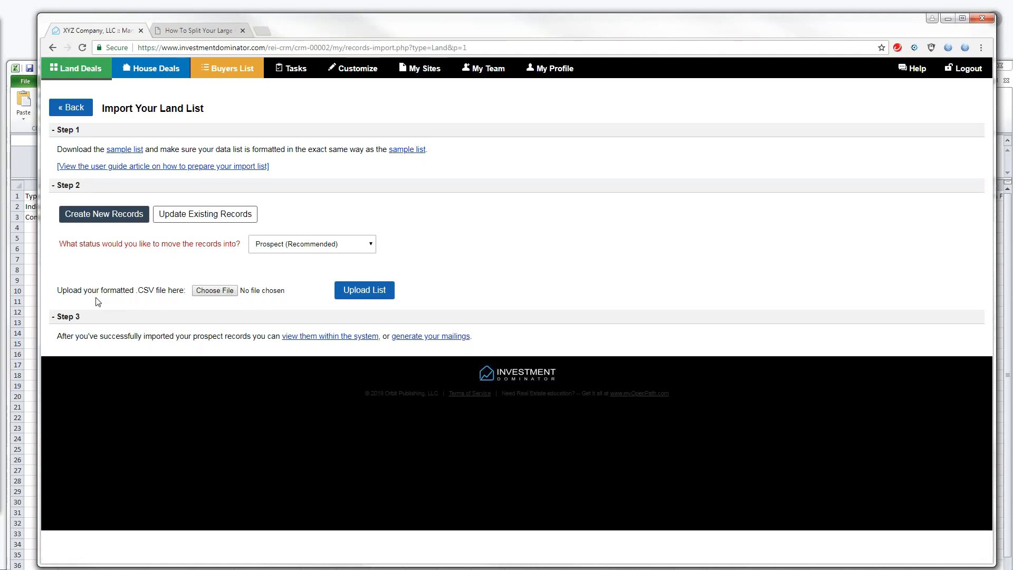
left_click(35, 237)
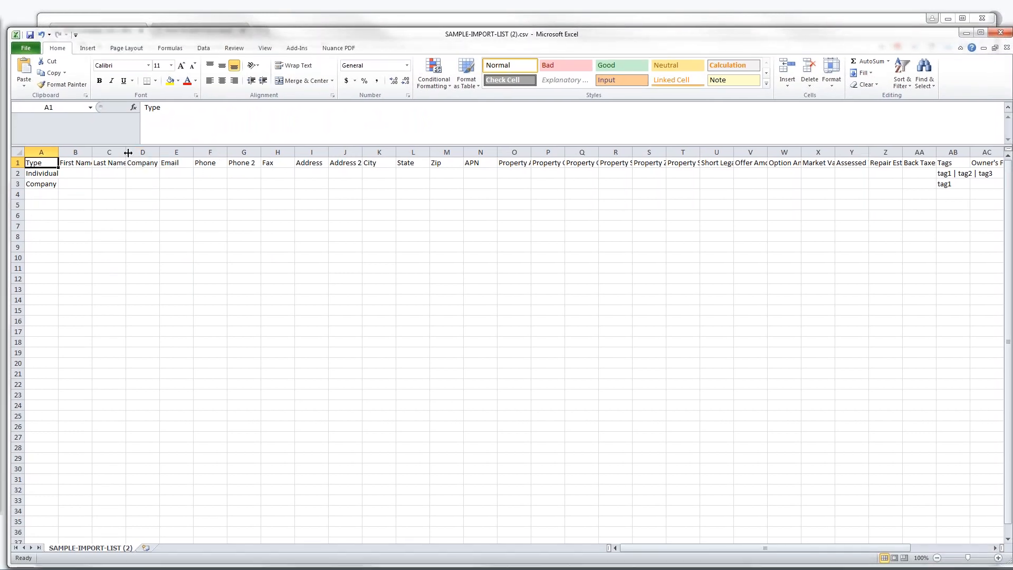
Widen the name and Property City columns, minimize Excel, and go back to My Land Deals
left_click_drag(128, 151, 104, 152)
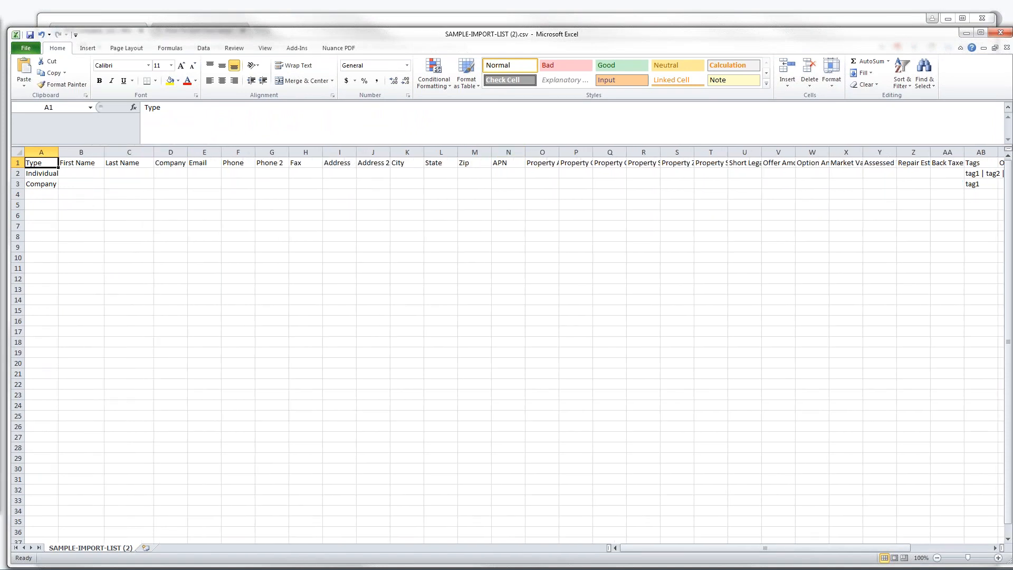
mouse_move(592, 151)
left_mouse_down()
mouse_move(604, 151)
mouse_move(578, 151)
left_mouse_up()
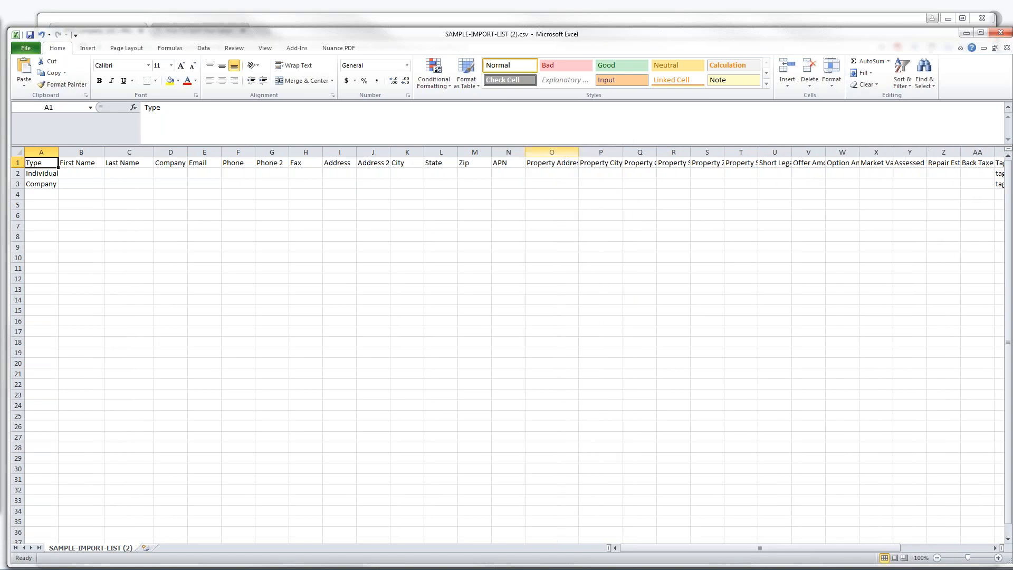
left_click(965, 35)
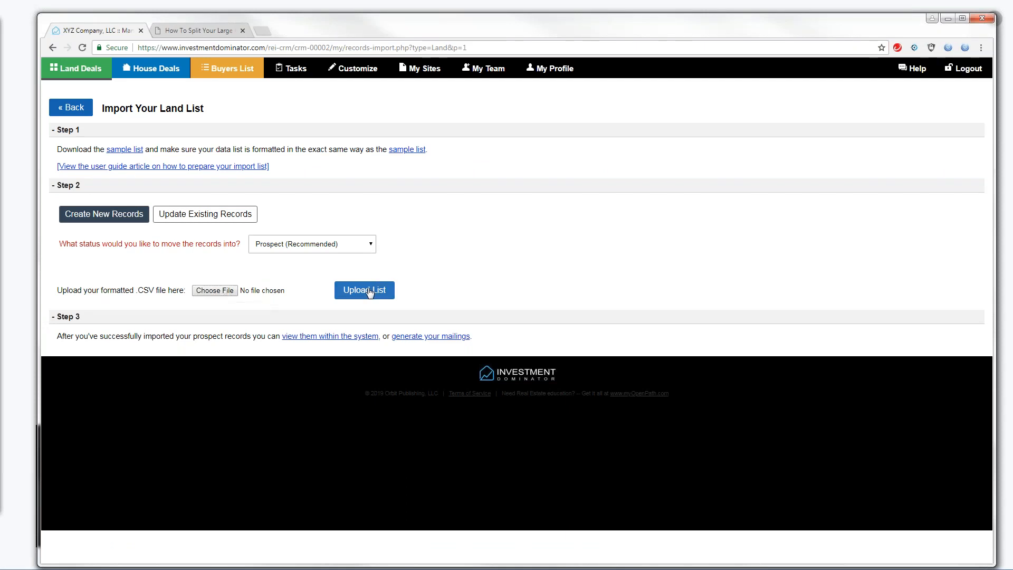
left_click(71, 111)
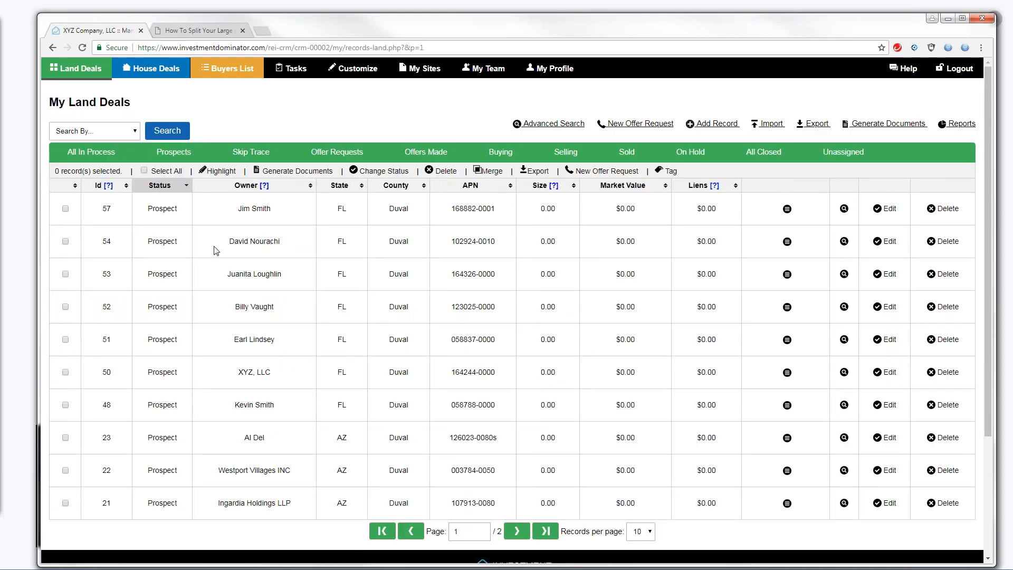
Highlight the Prospect statuses of records 57 and 54, then go to the Import page
left_click_drag(142, 209, 181, 213)
left_click_drag(148, 247, 185, 242)
left_click(1, 284)
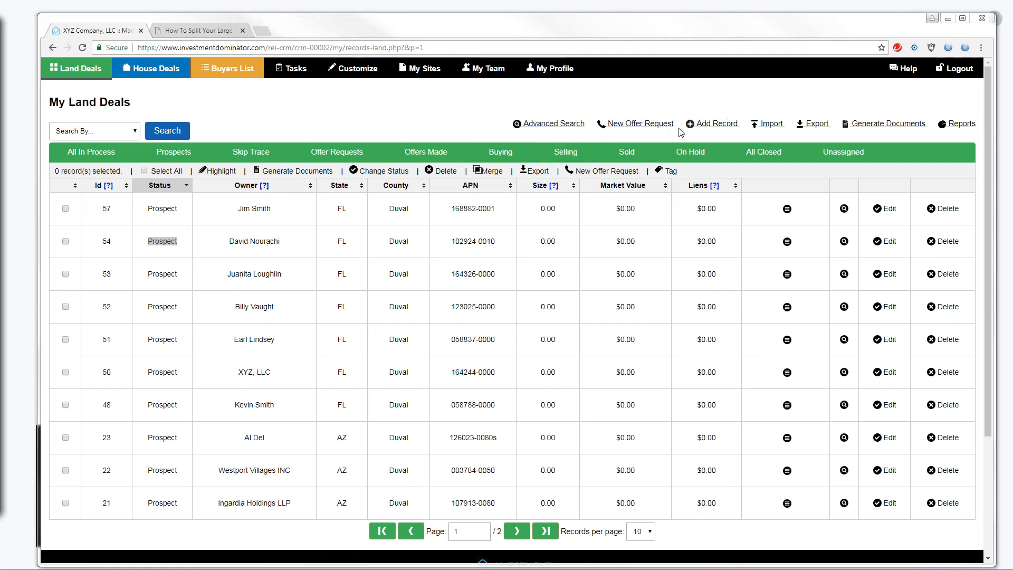
left_click(771, 124)
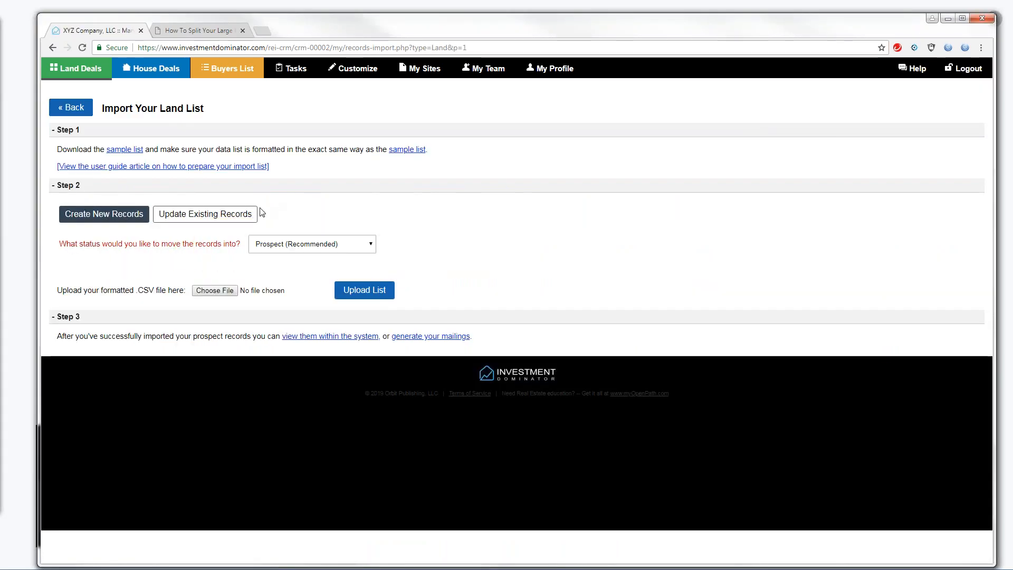
left_click(211, 291)
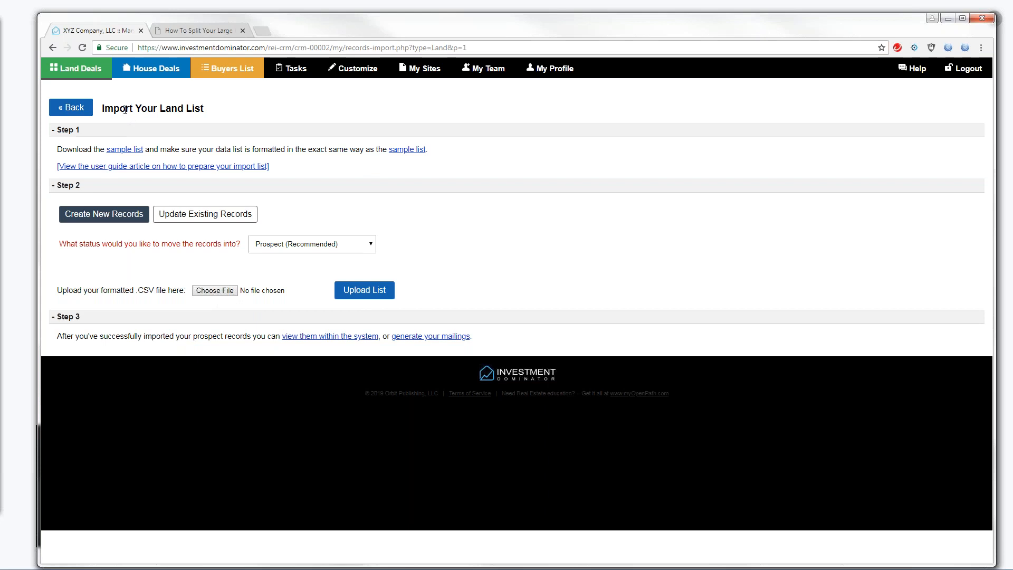
Go back from the import page to the My Land Deals records list
left_click(73, 109)
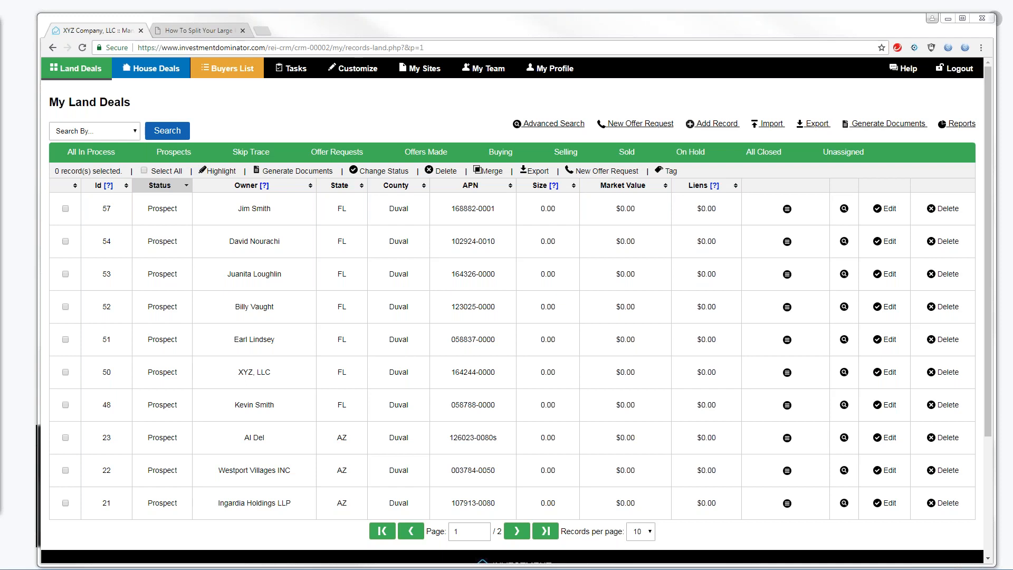
Visit Help, then open My Team to see its three users
left_click(903, 70)
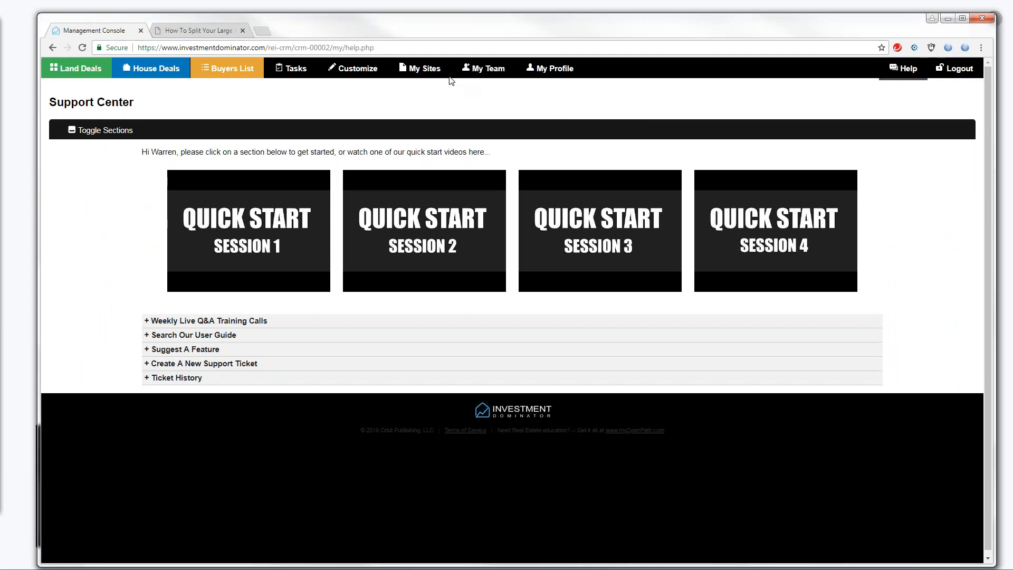
left_click(465, 70)
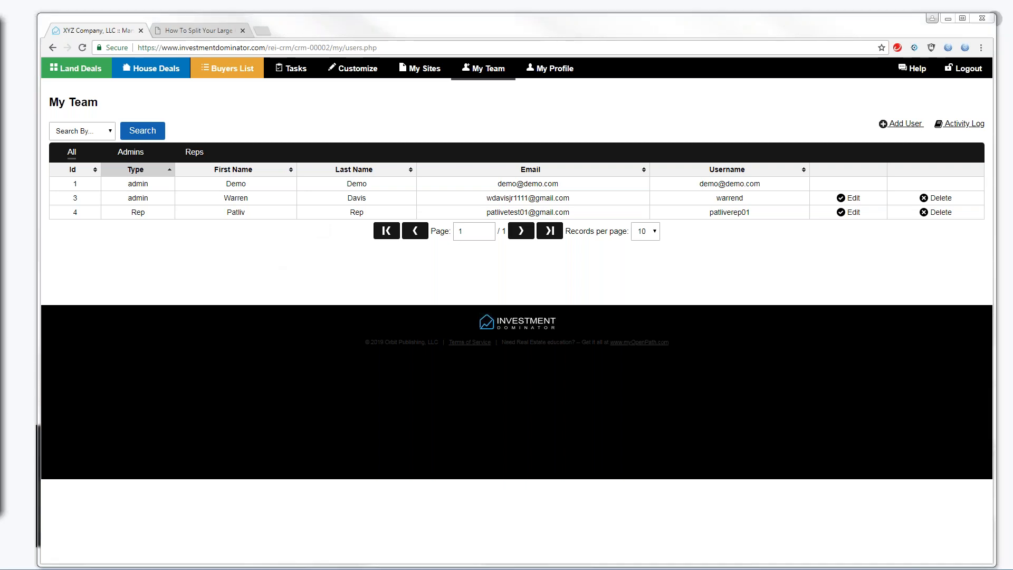
left_click(109, 266)
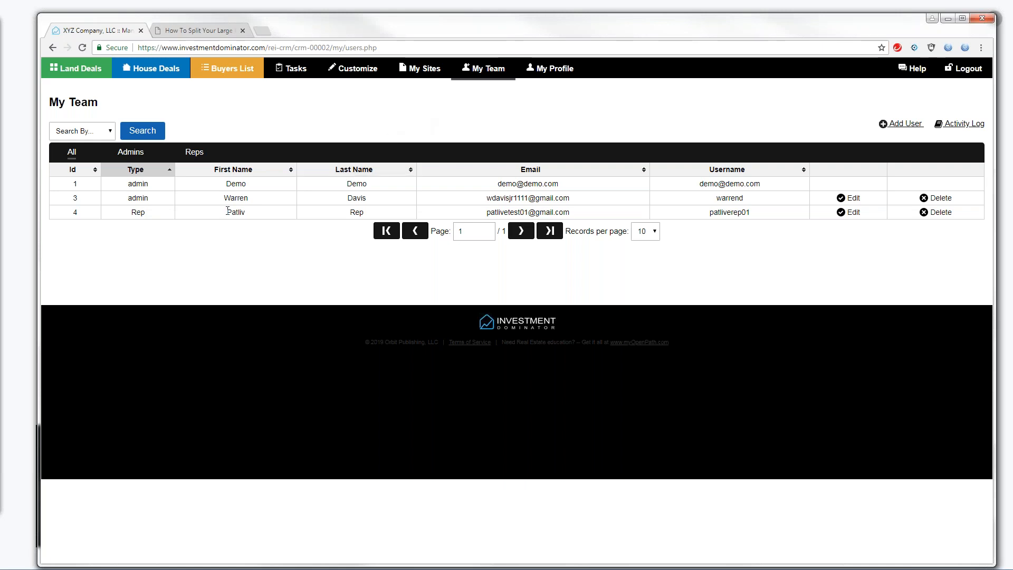
left_click_drag(226, 212, 252, 212)
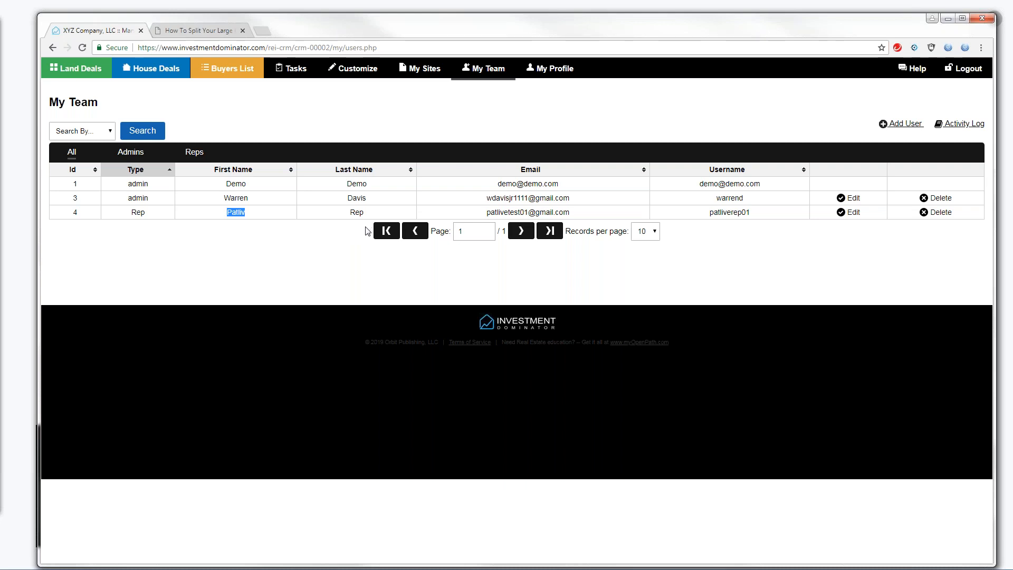
Return from the other window and open the Land Deals tab
left_click(8, 288)
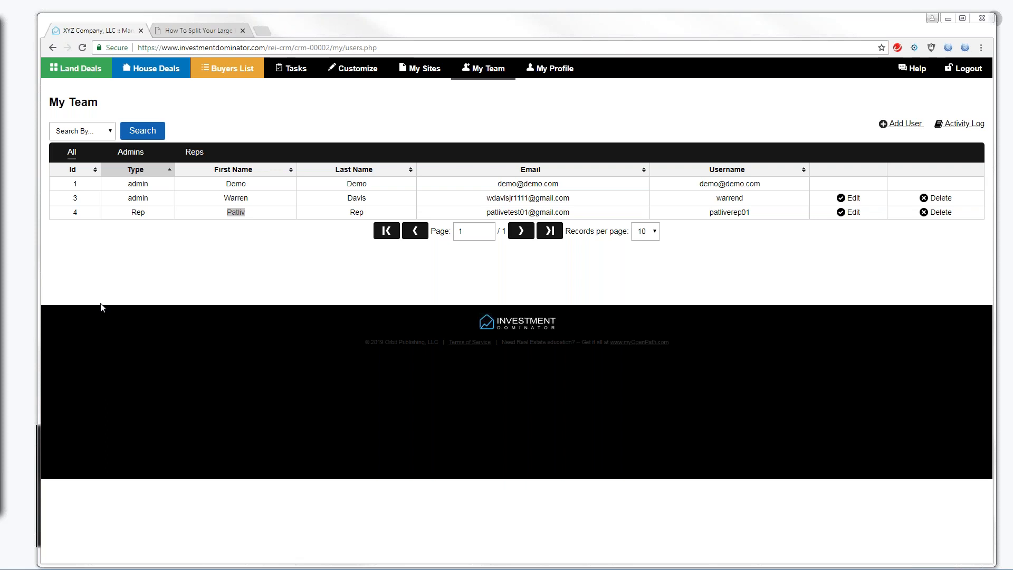
left_click(89, 71)
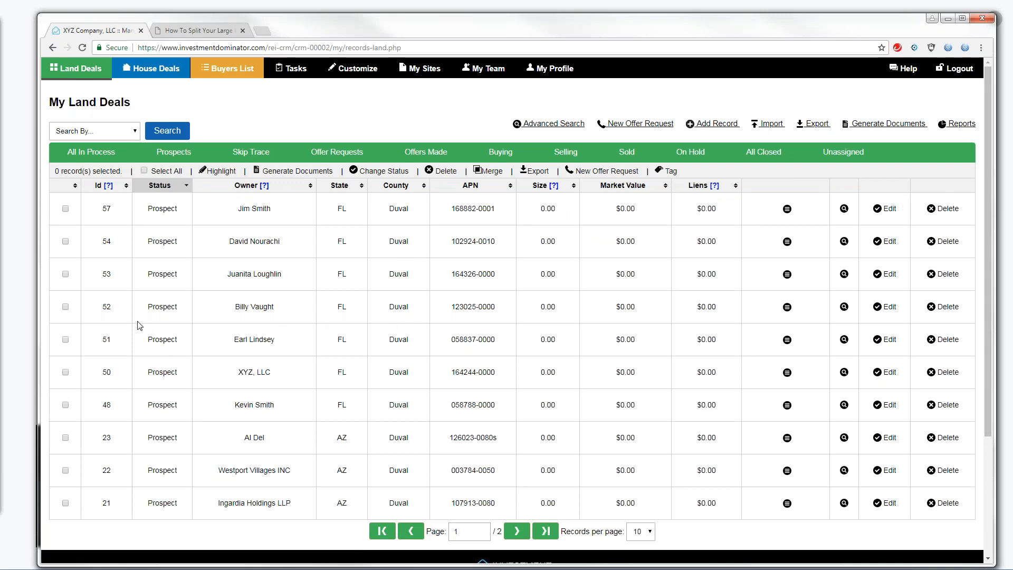
left_click(65, 307)
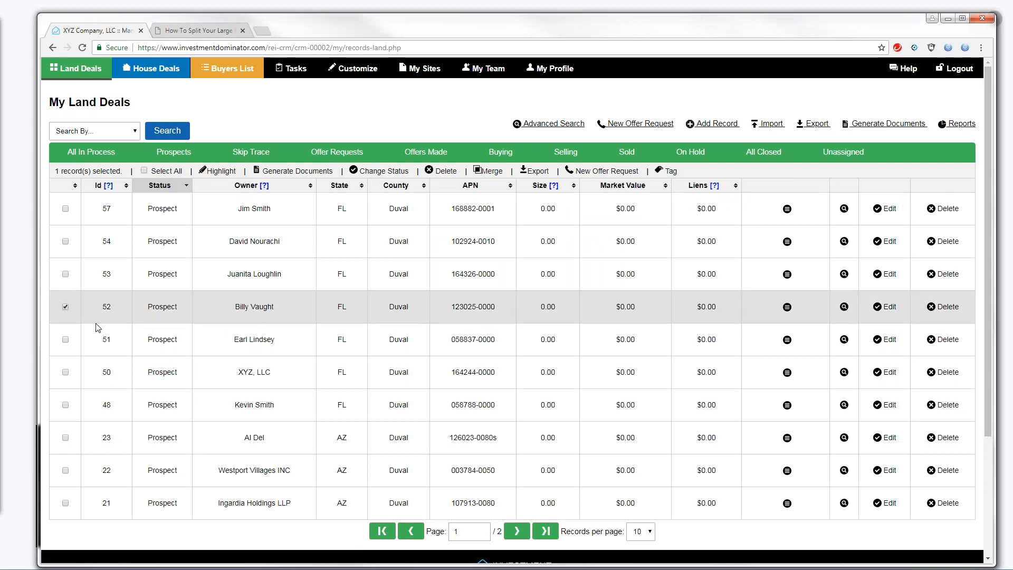
left_click(600, 170)
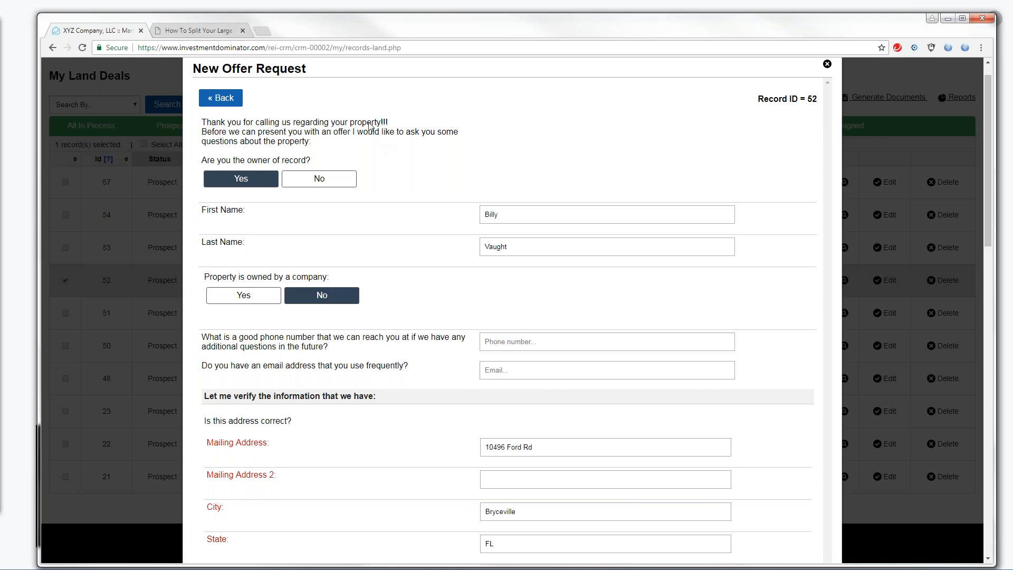
left_click(826, 63)
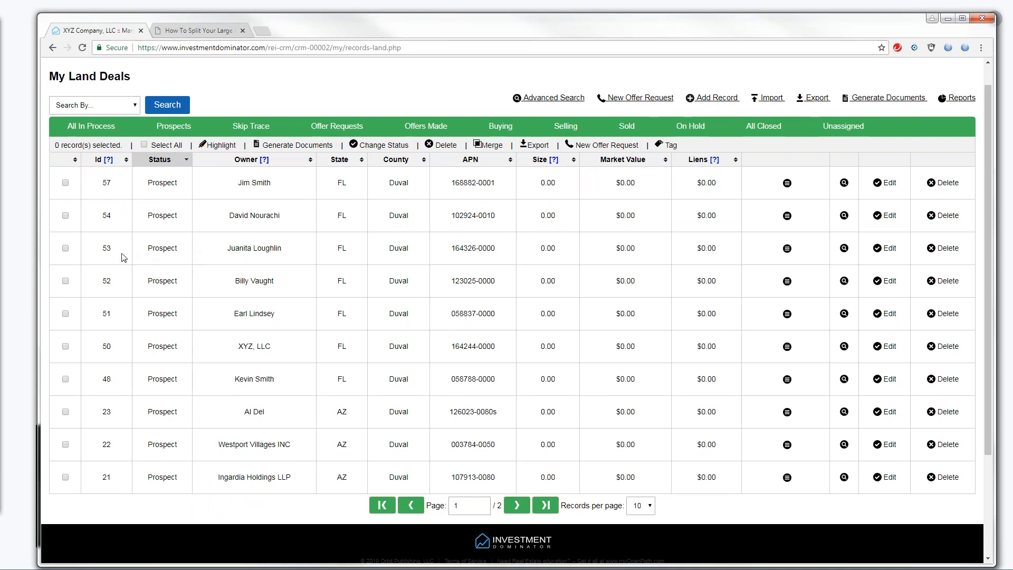
Start and close a New Offer Request for record 53, then start one for record 54
left_click(65, 248)
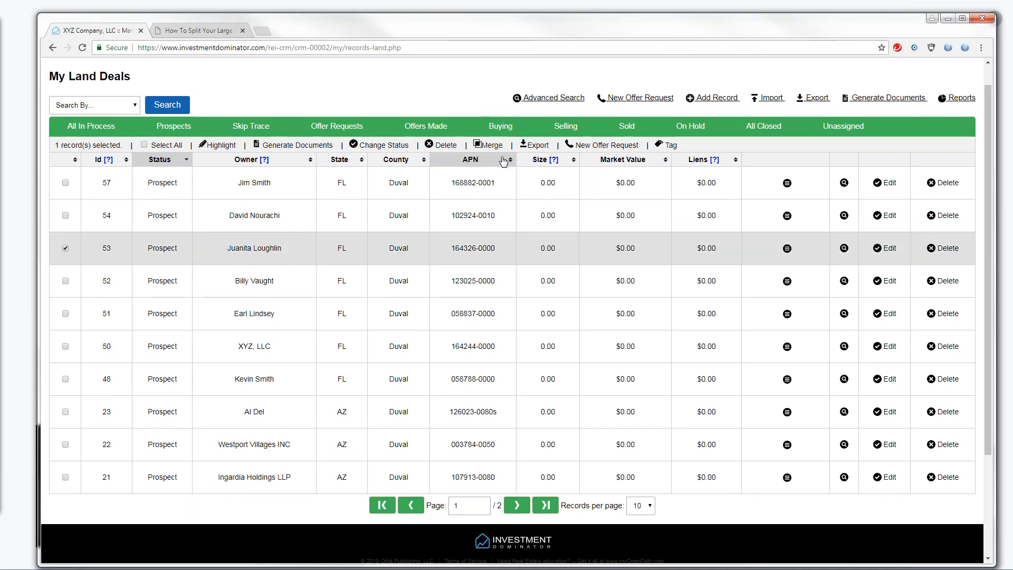
left_click(600, 148)
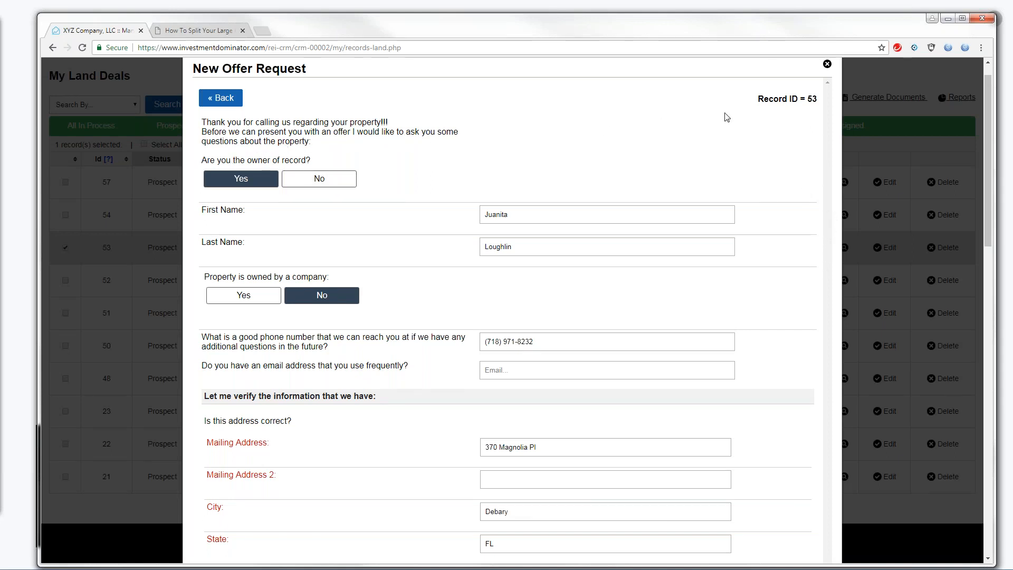
left_click_drag(985, 138, 989, 128)
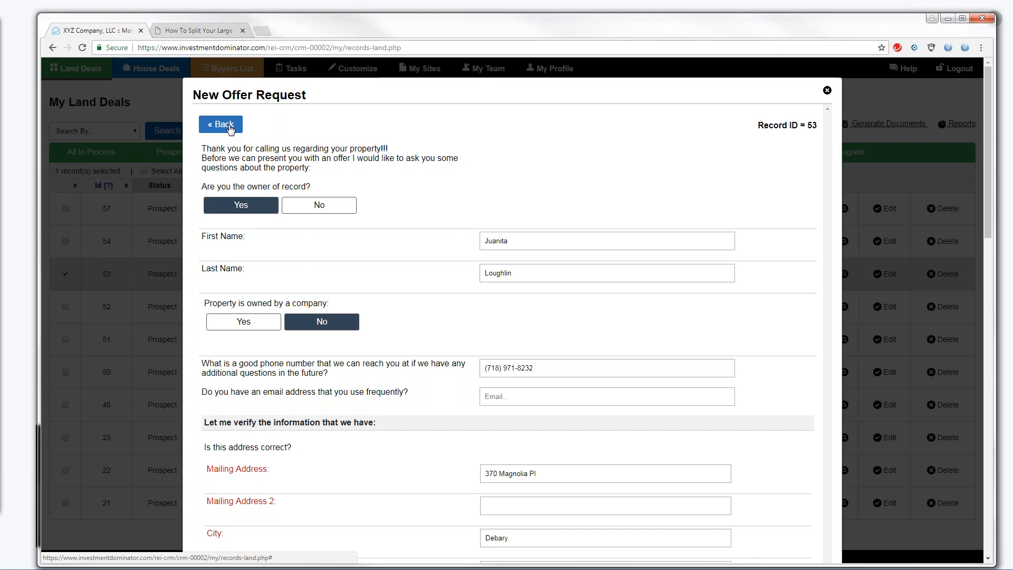
left_click(230, 126)
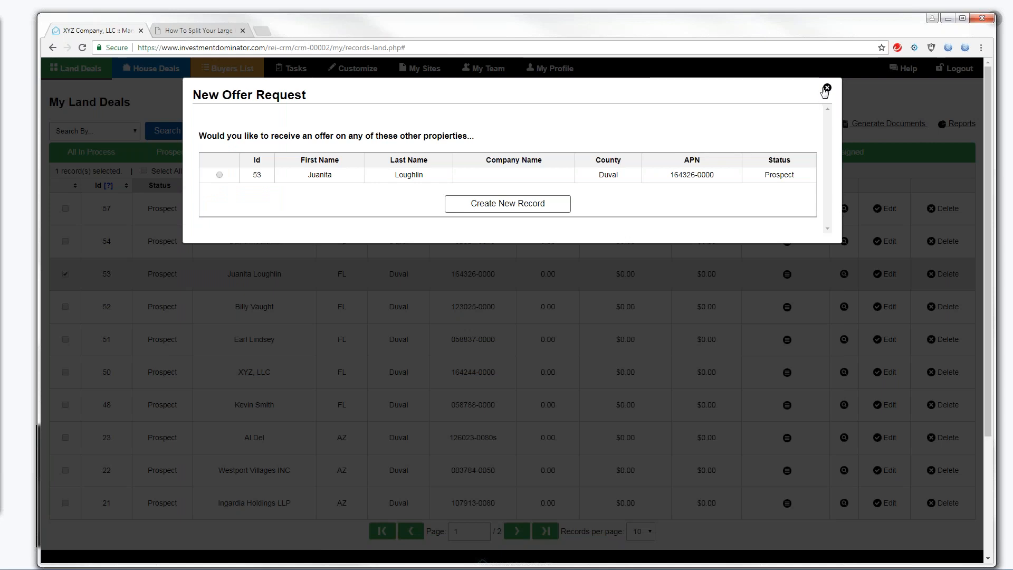
left_click(493, 208)
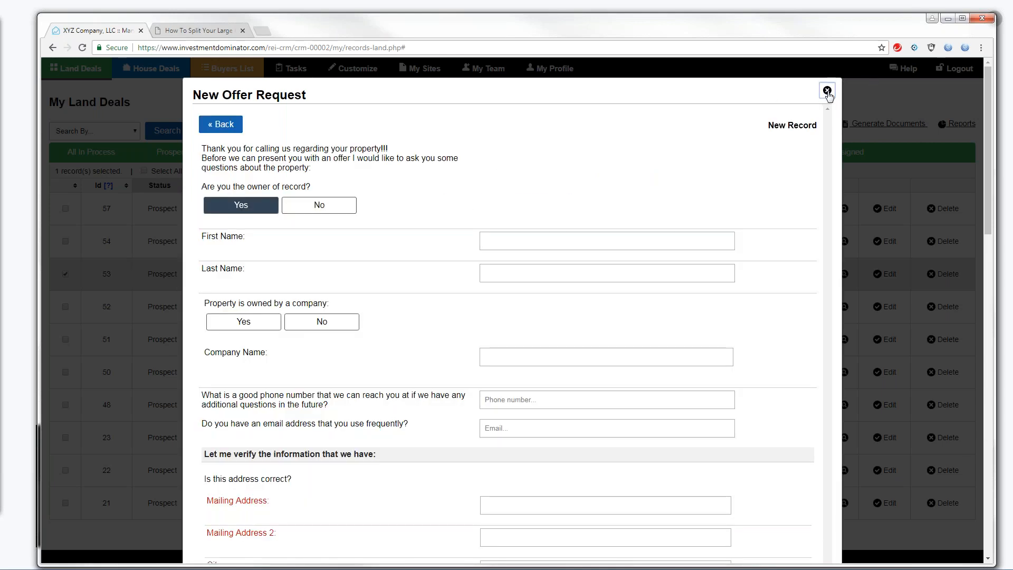
left_click(827, 92)
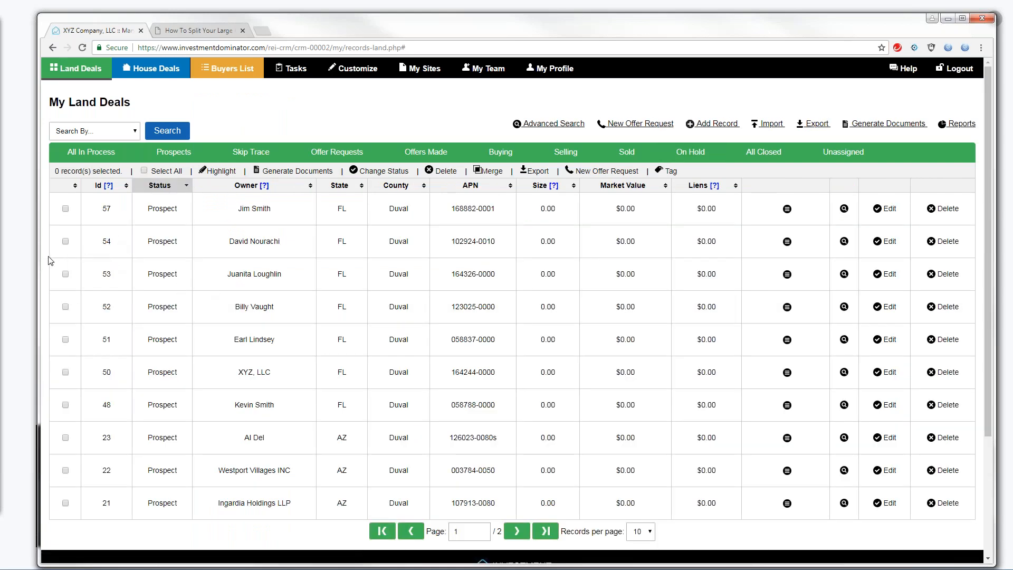
left_click(65, 242)
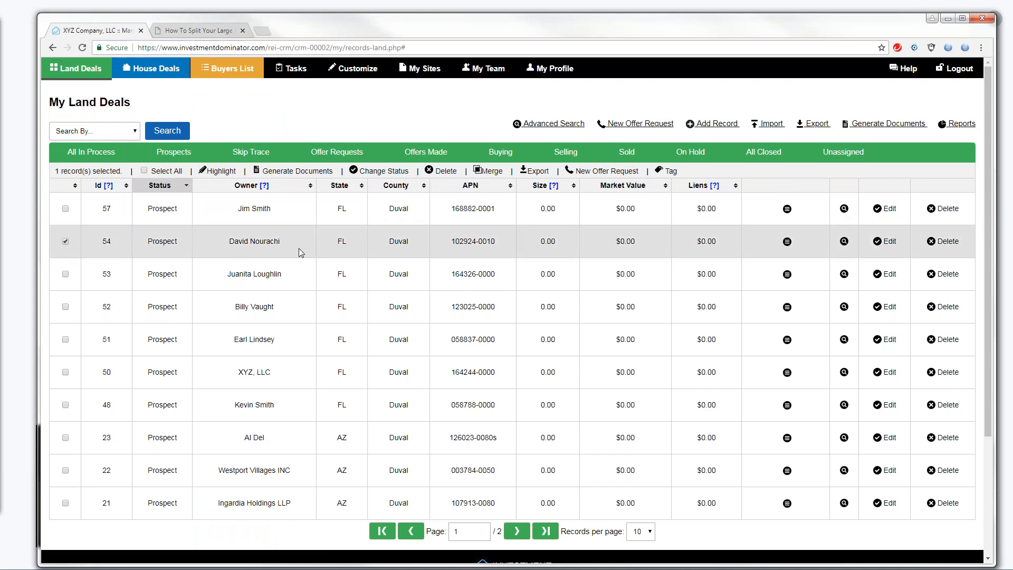
left_click(599, 171)
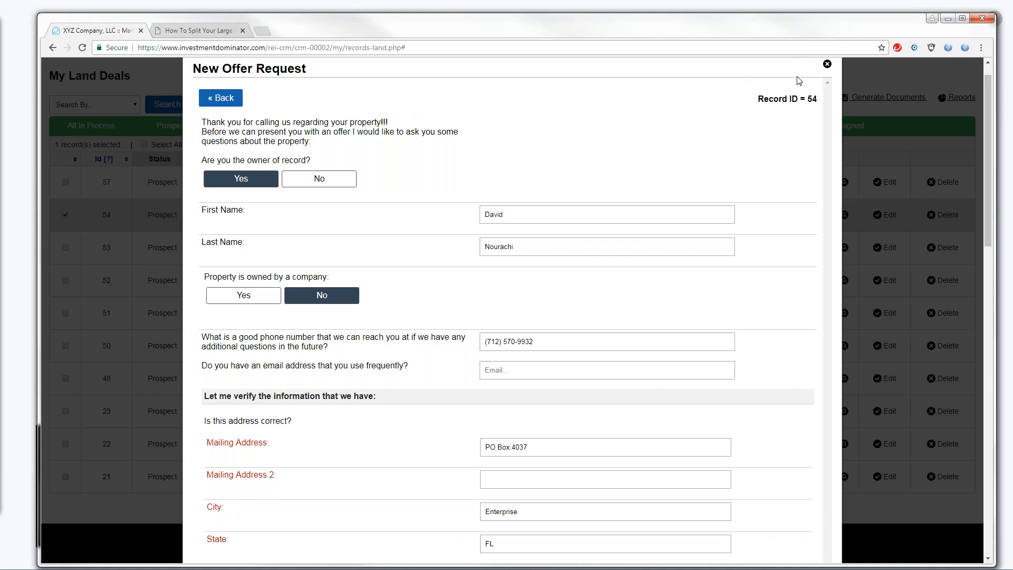
Select the Record ID line and owner's first name in record 54's form, then close it
left_click_drag(819, 105, 758, 100)
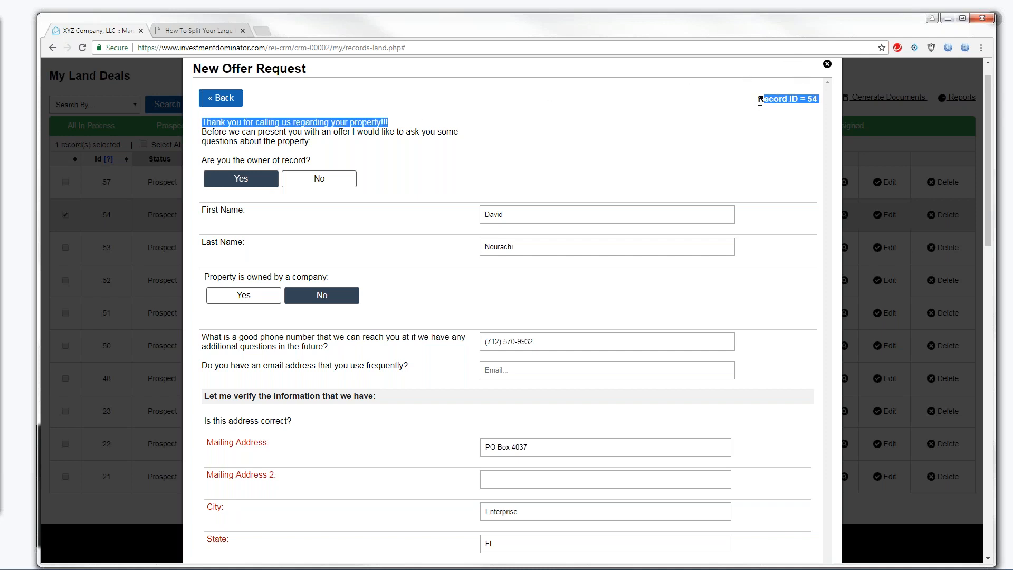
left_click(757, 101)
triple_click(758, 100)
left_click_drag(510, 215, 483, 215)
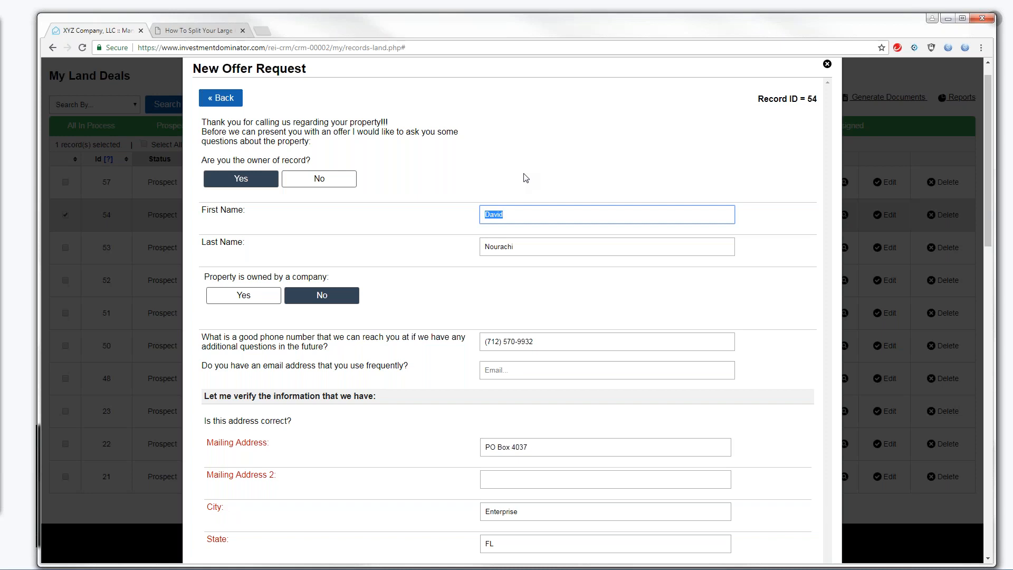
left_click(1, 356)
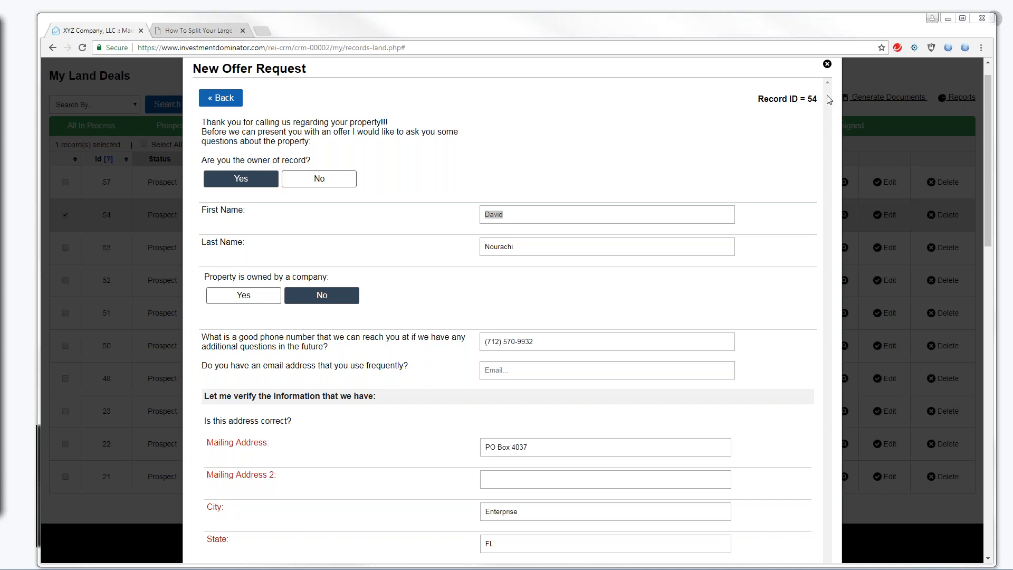
left_click(827, 64)
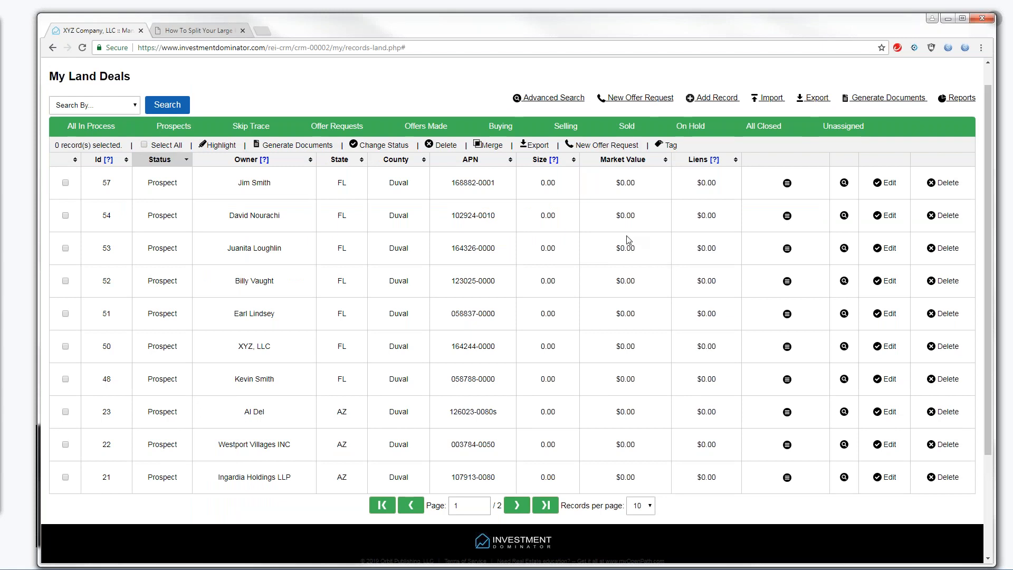
left_click(638, 100)
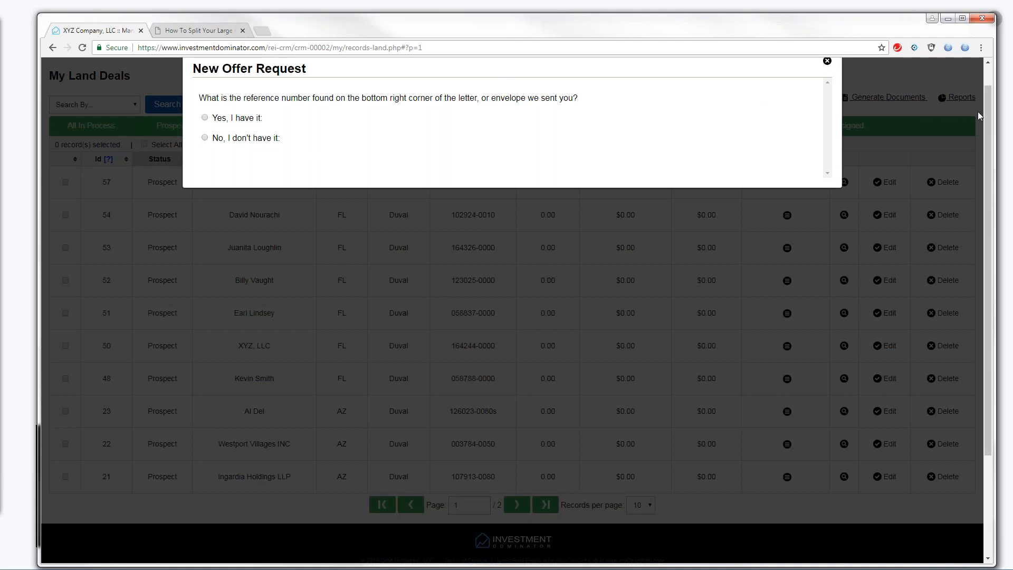
scroll(991, 107, "up", 1)
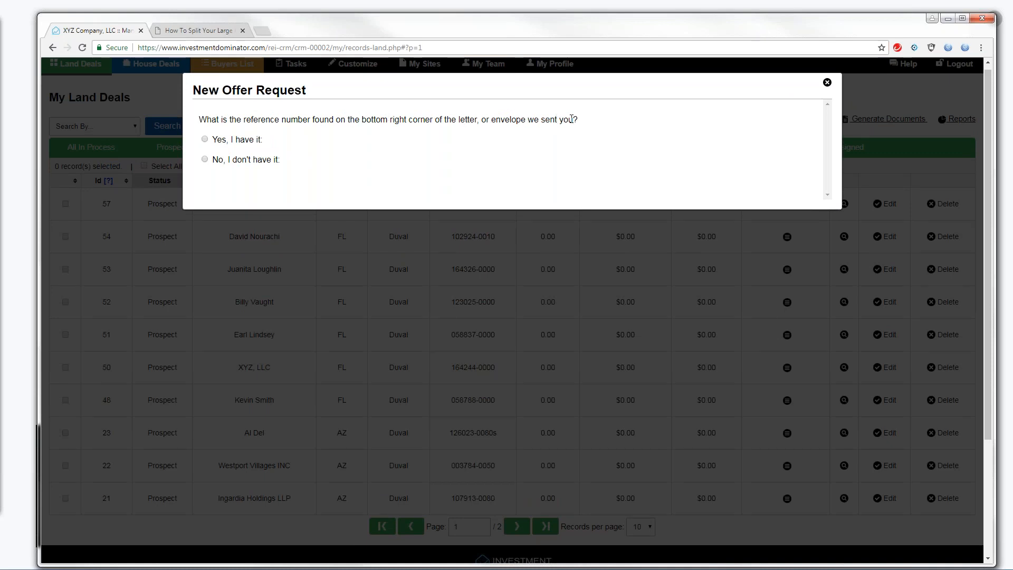
left_click(206, 139)
left_click(248, 153)
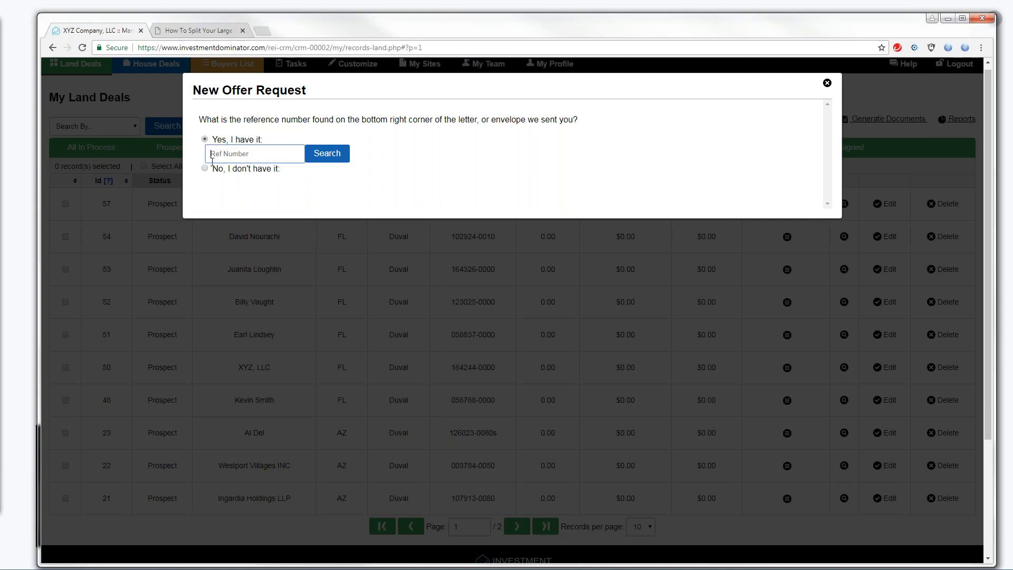
left_click(827, 84)
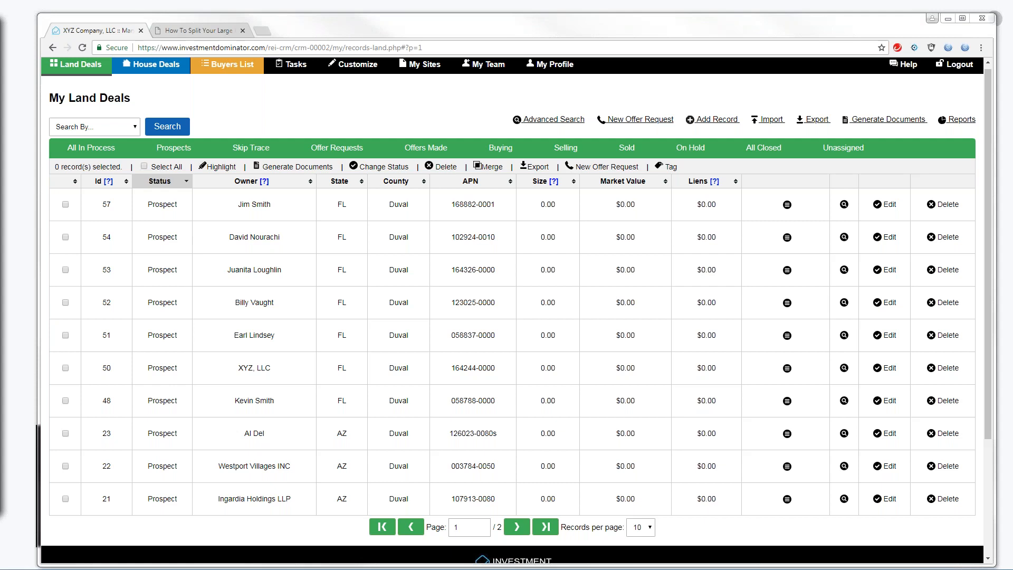
left_click(643, 123)
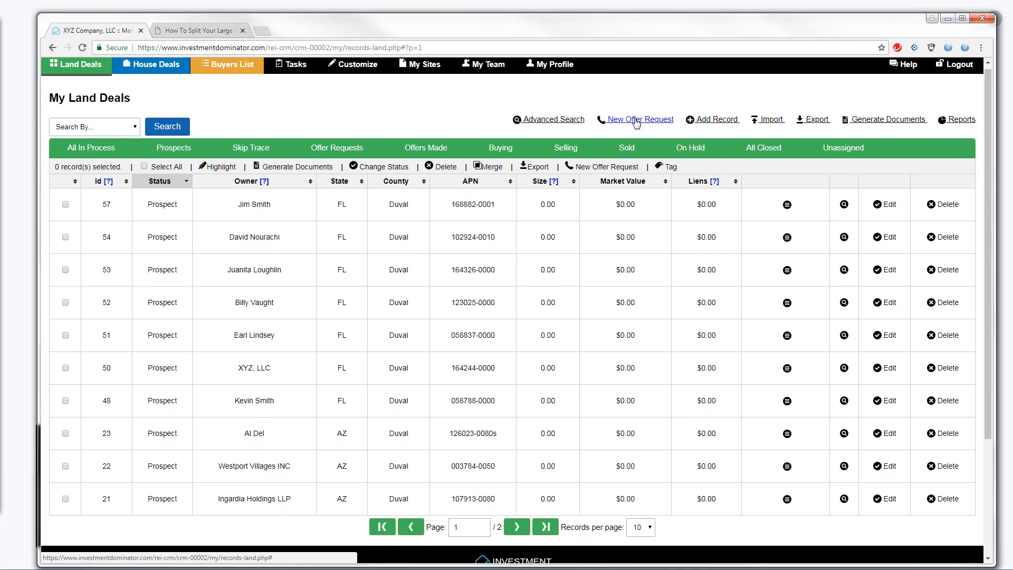
left_click(637, 123)
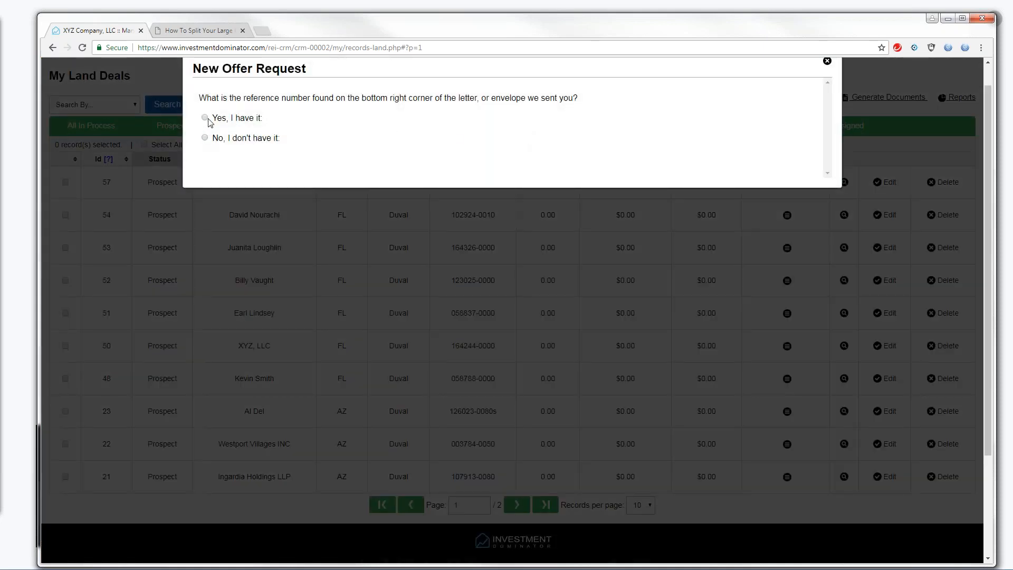
left_click(206, 118)
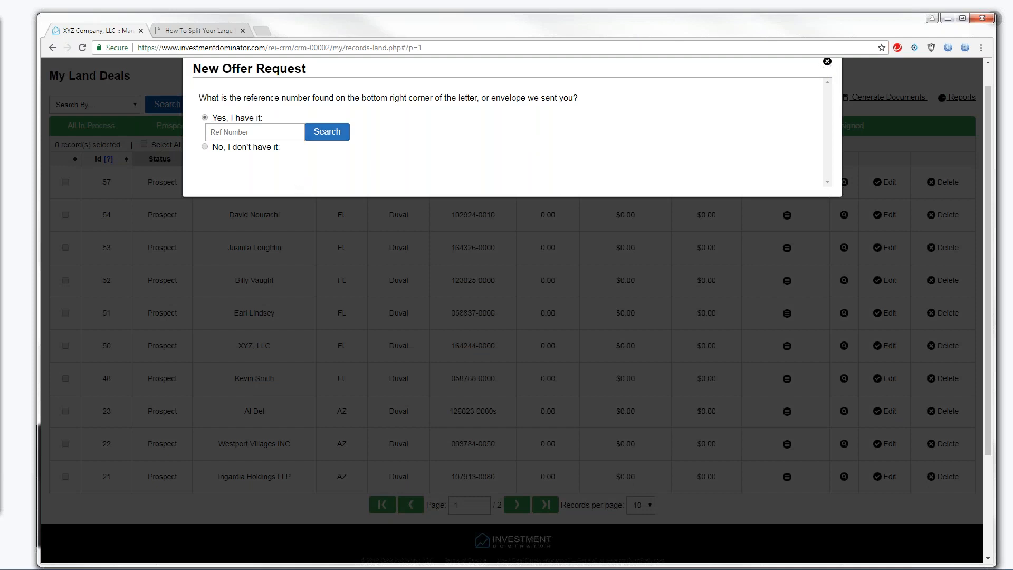
left_click(827, 62)
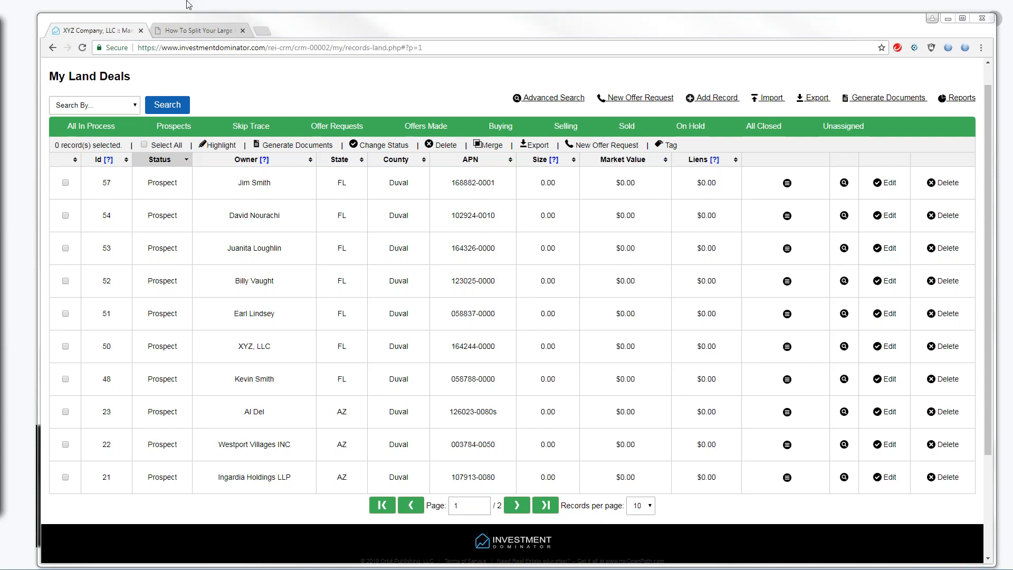
left_click(771, 98)
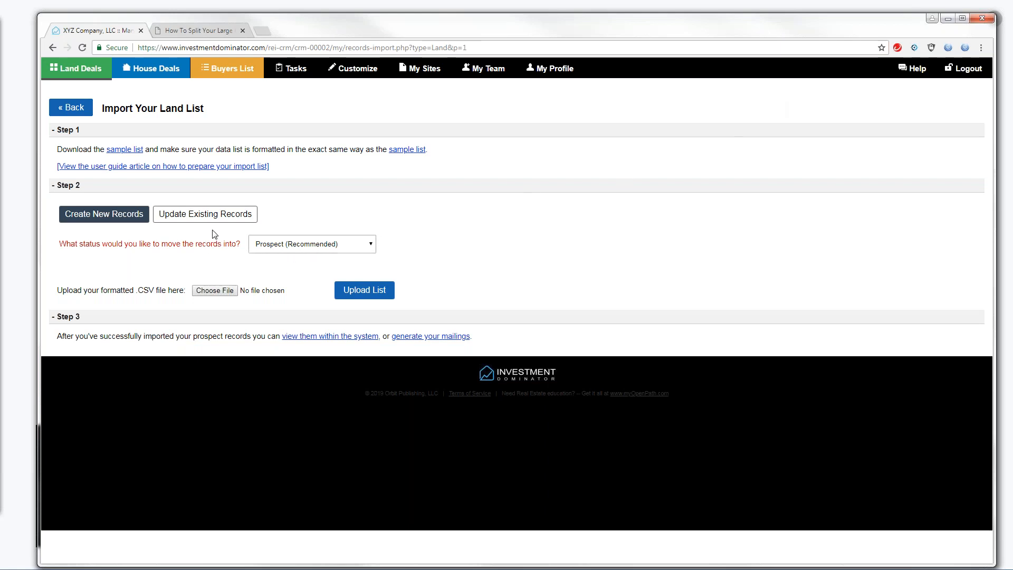
left_click(75, 108)
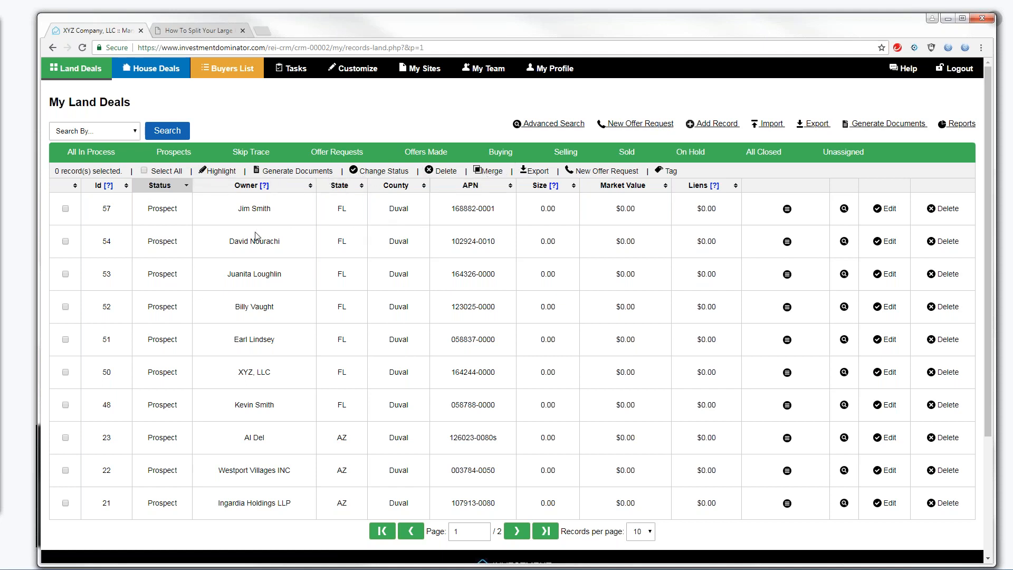
Import 'Flordia-Duval-County-10-house-records - with updates.csv' as a land list
left_click(769, 125)
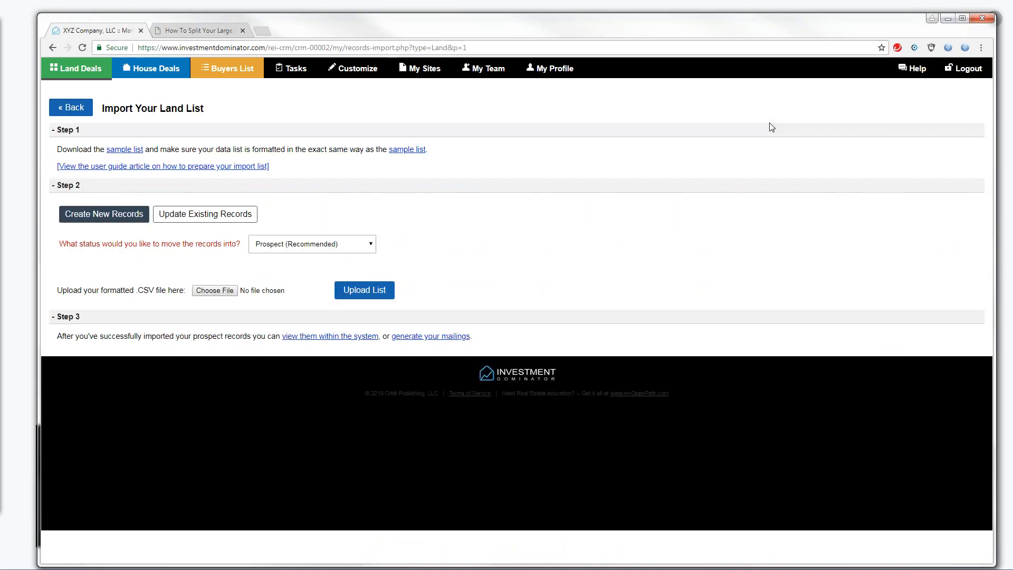
left_click(209, 293)
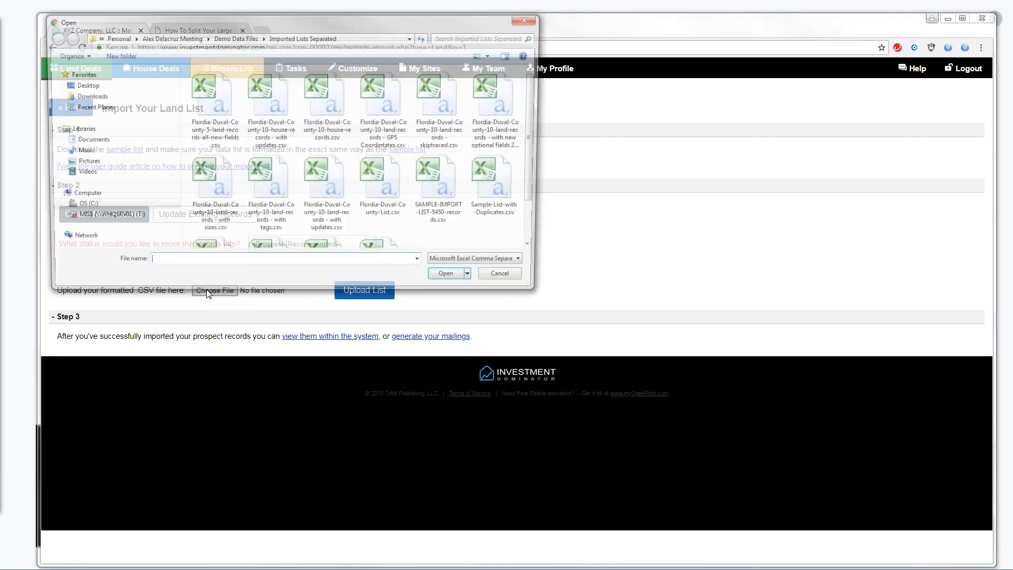
left_click(261, 125)
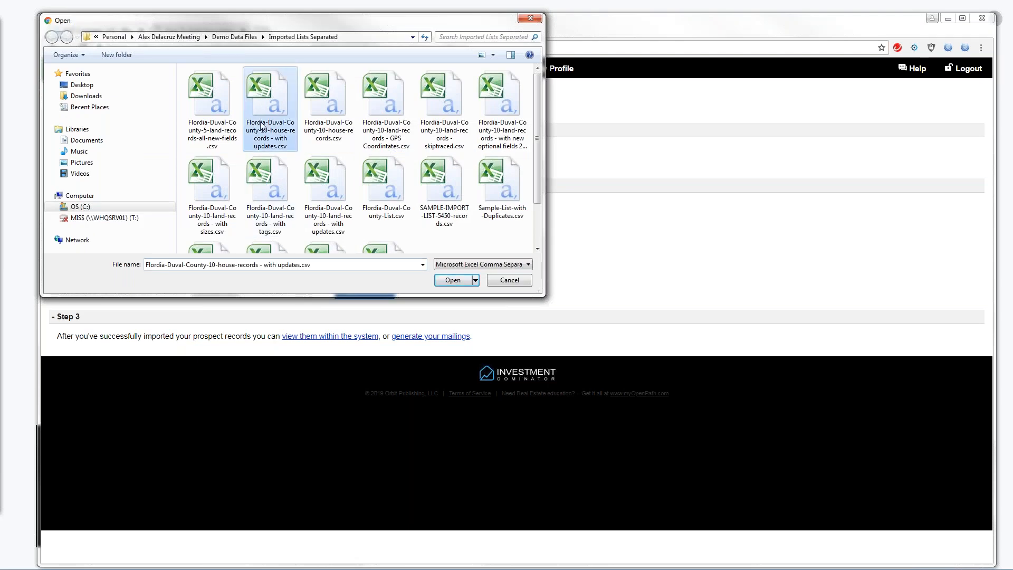
left_click(454, 282)
left_click(381, 290)
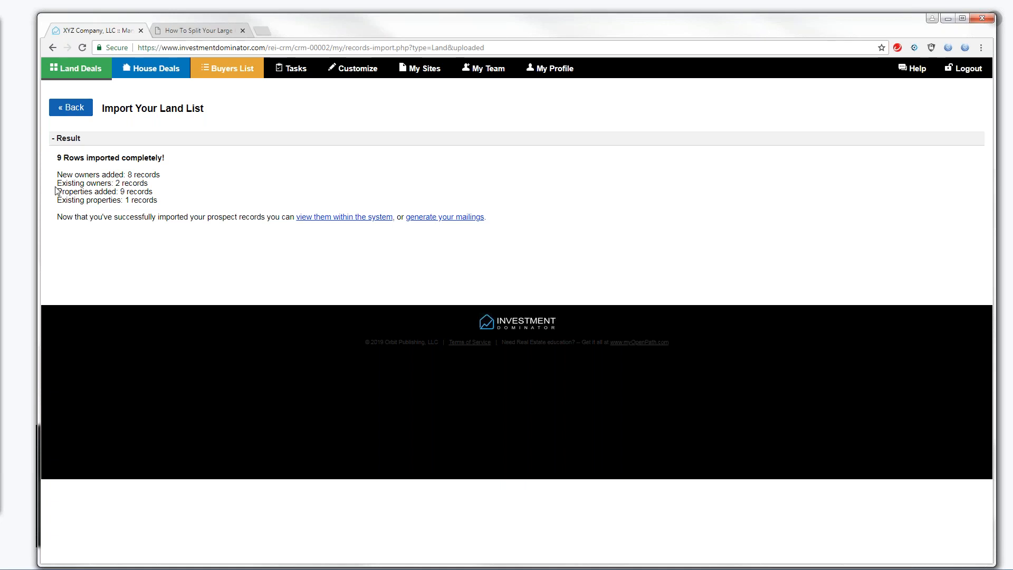
Review the summary's existing owners and properties counts, then return to My Land Deals
left_click_drag(57, 183, 77, 185)
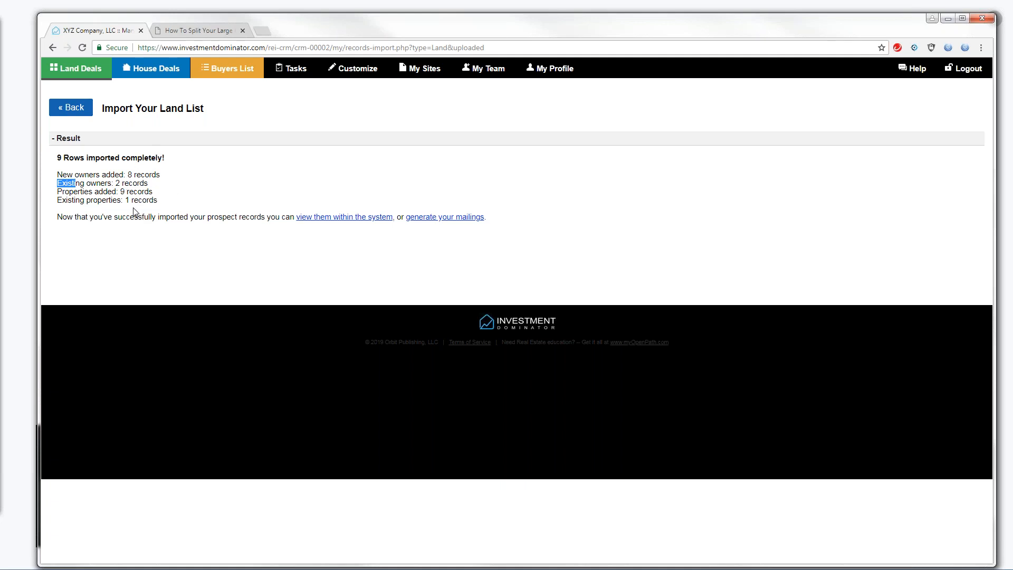
left_click(161, 203)
left_click_drag(141, 208, 130, 203)
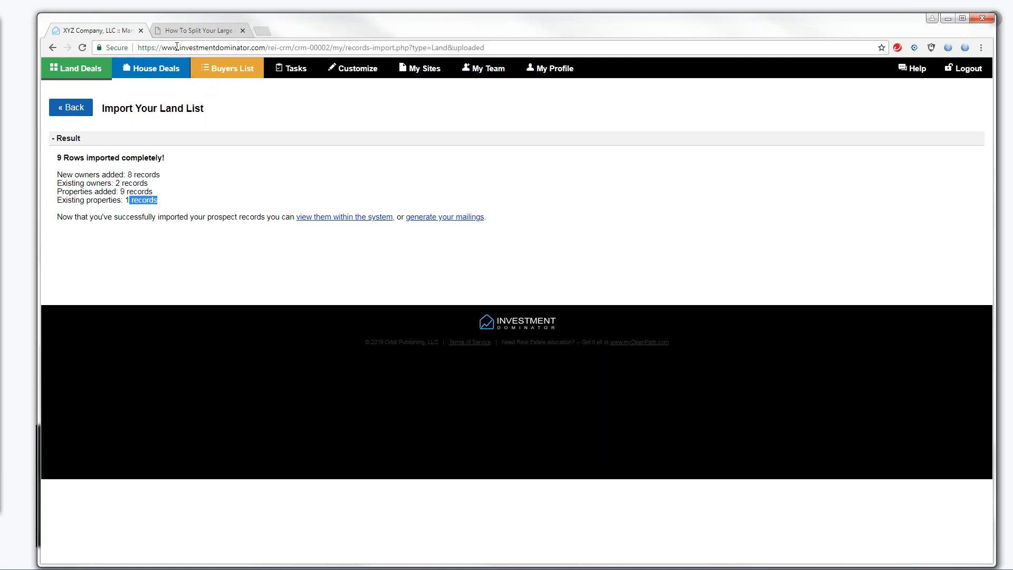
left_click(75, 108)
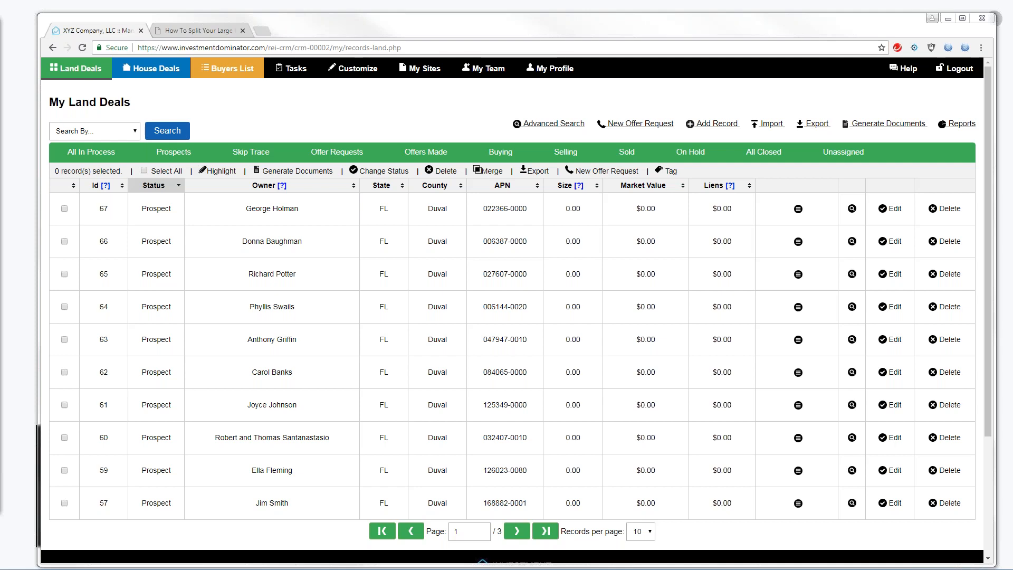
Switch to the Duval land-records GPS Coordintates CSV open in Excel
key("alt+Tab")
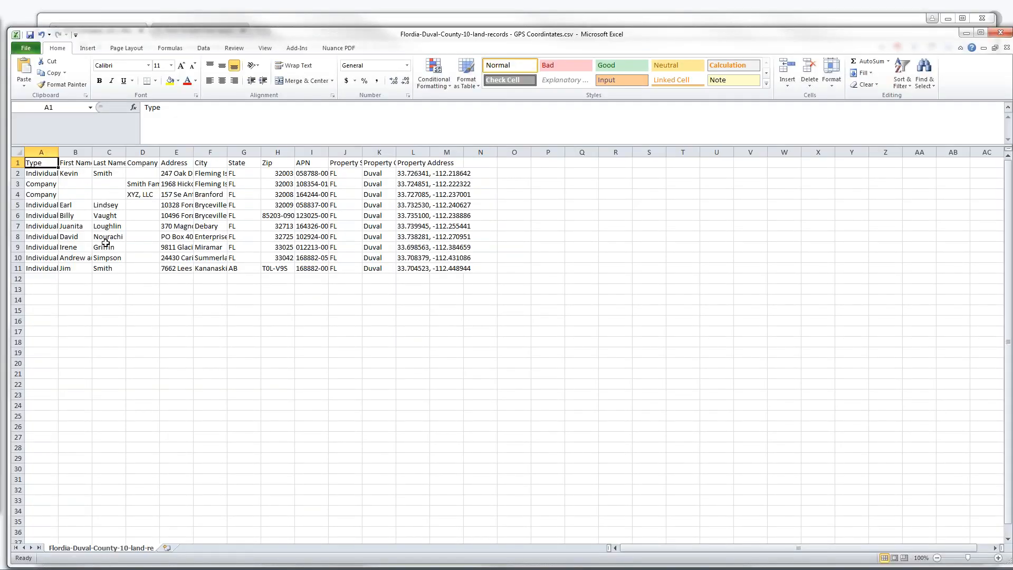
left_click(49, 278)
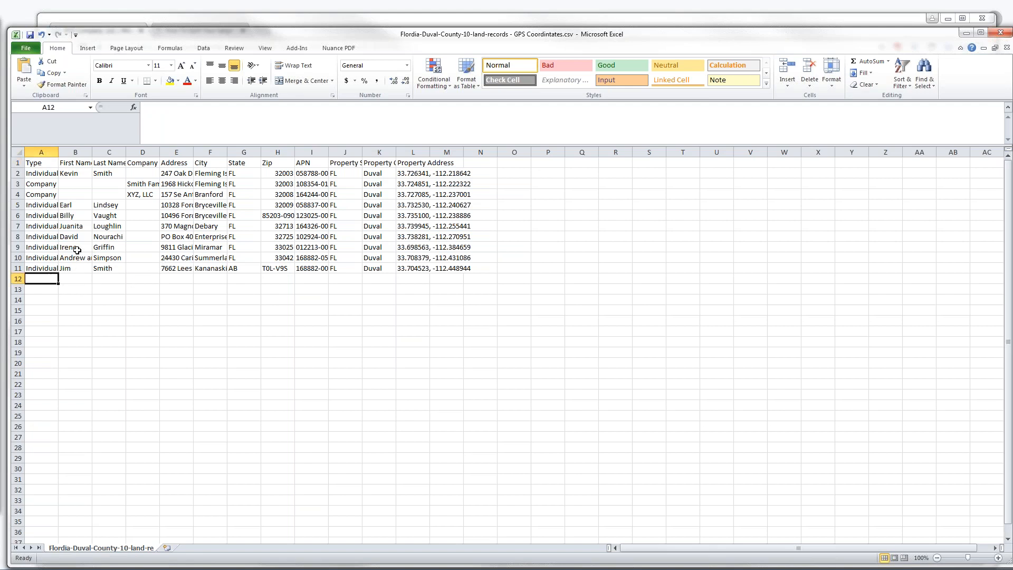
type("Individual")
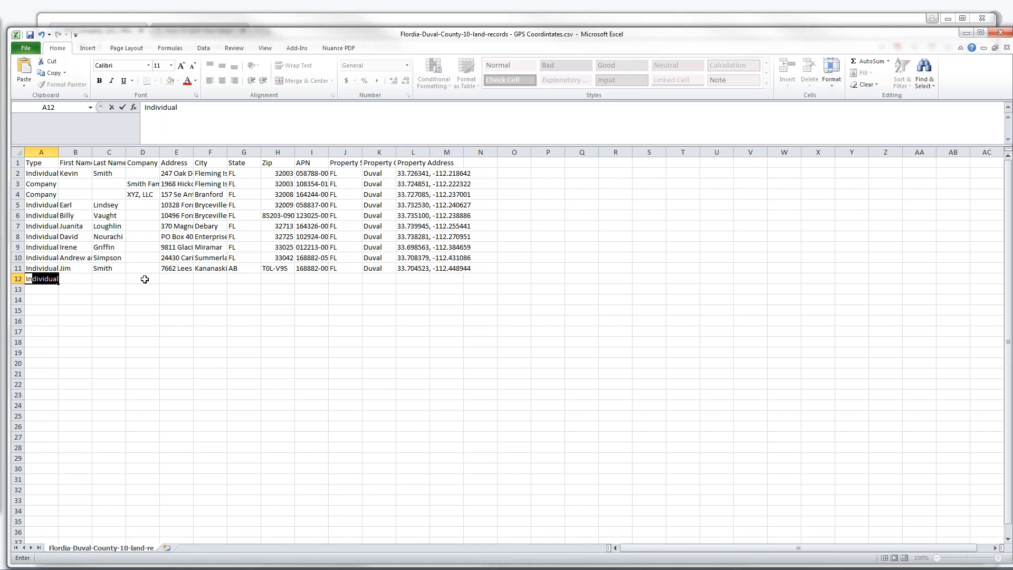
left_click(173, 267)
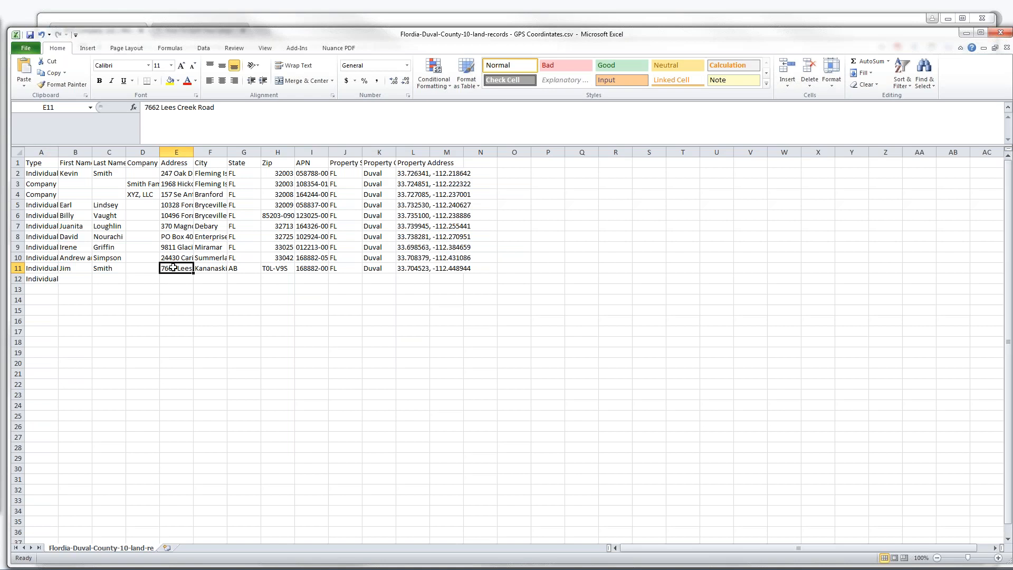
key("ctrl+c")
left_click(172, 276)
key("ctrl+v")
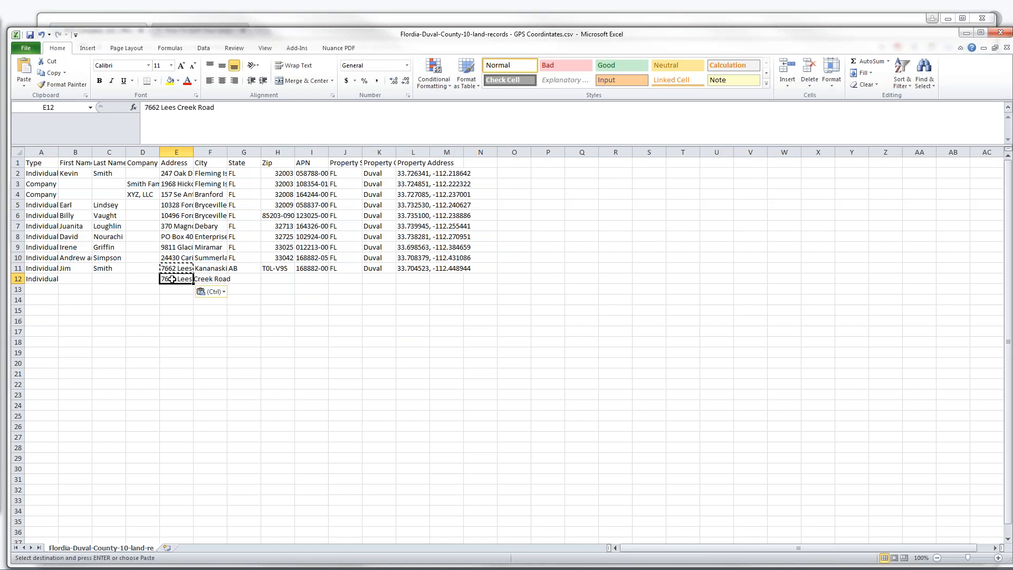
left_click(161, 108)
key("BackSpace")
key("BackSpace")
key("BackSpace")
key("BackSpace")
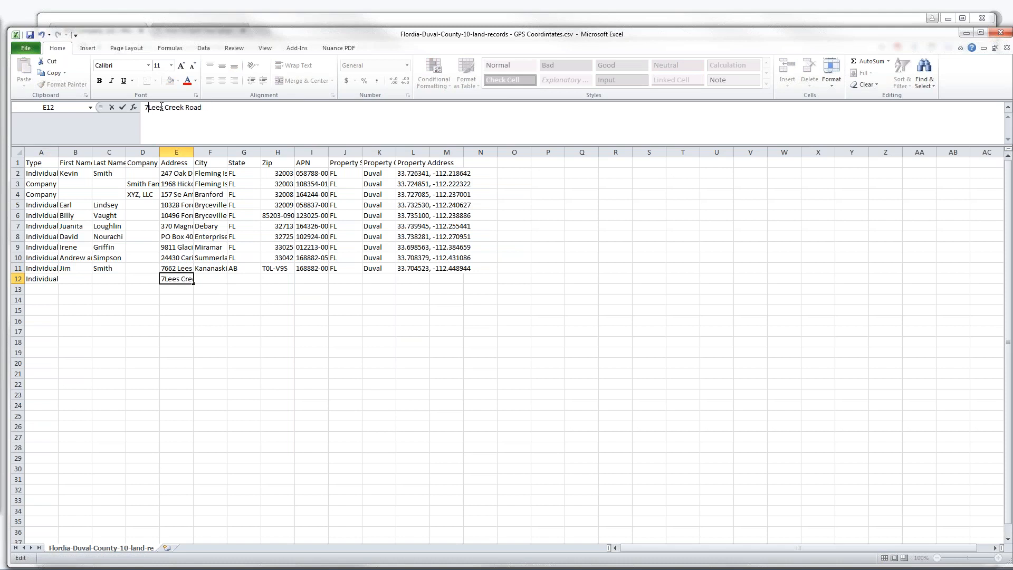
left_click(205, 269)
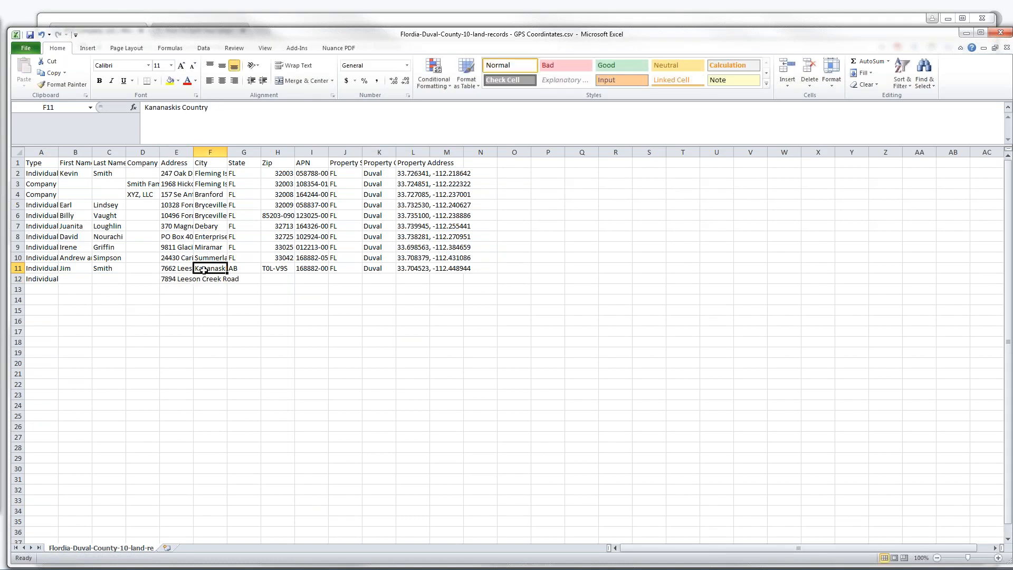
Widen columns E and F and copy row 11's city through county fields into row 12
left_click_drag(197, 151, 295, 155)
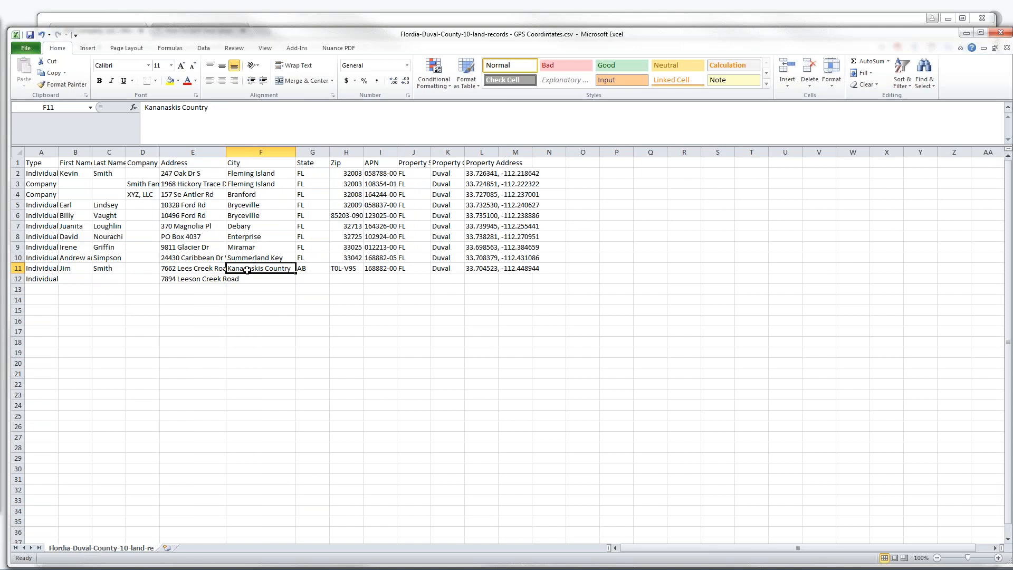
left_click_drag(338, 269, 440, 267)
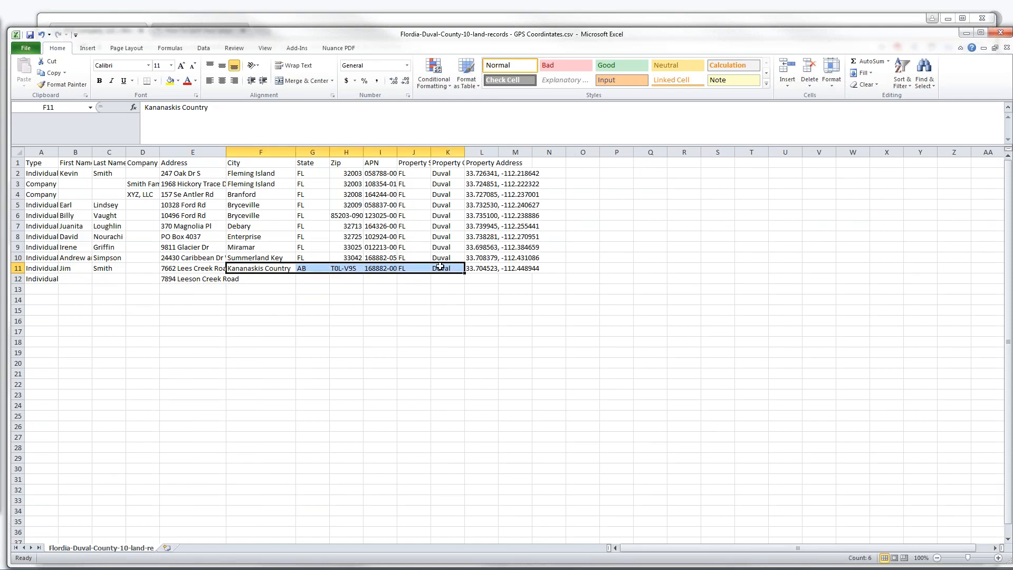
key("ctrl+c")
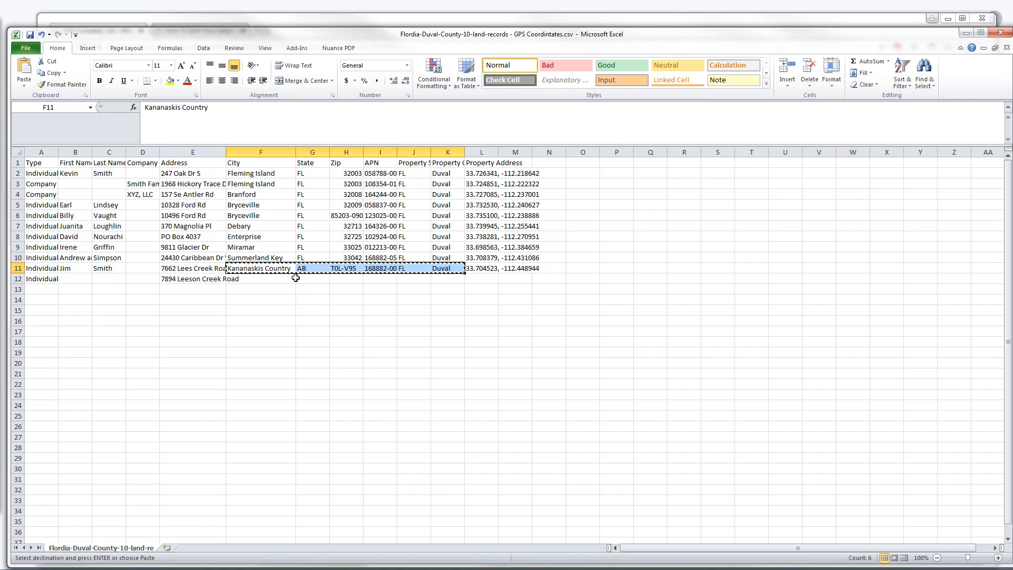
left_click(254, 282)
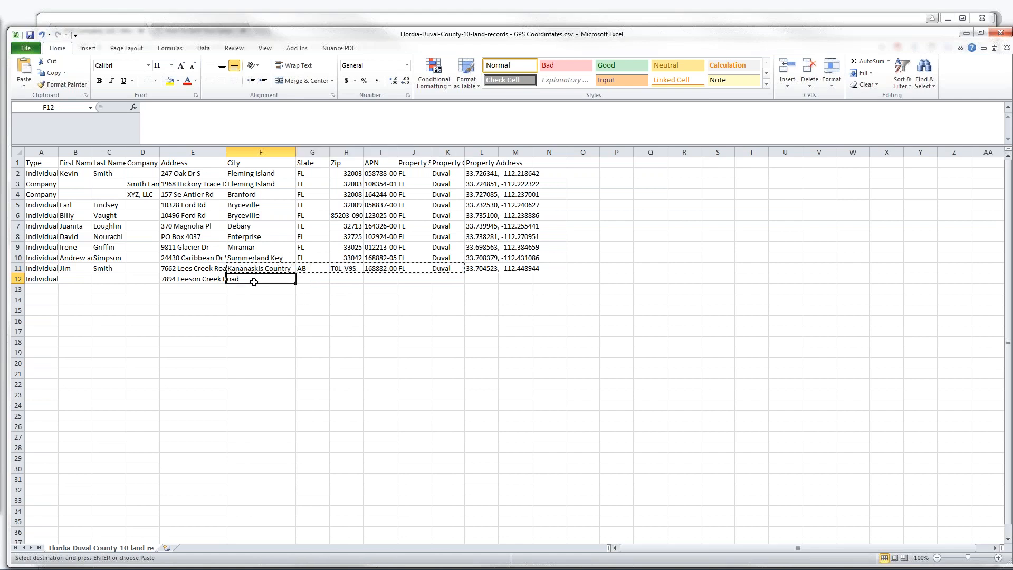
key("ctrl+v")
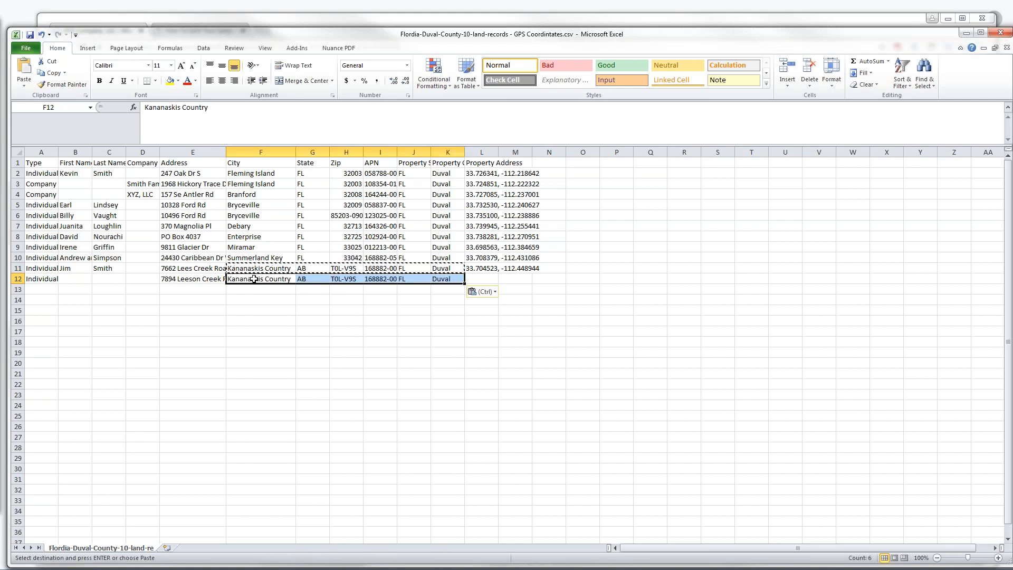
left_click(476, 269)
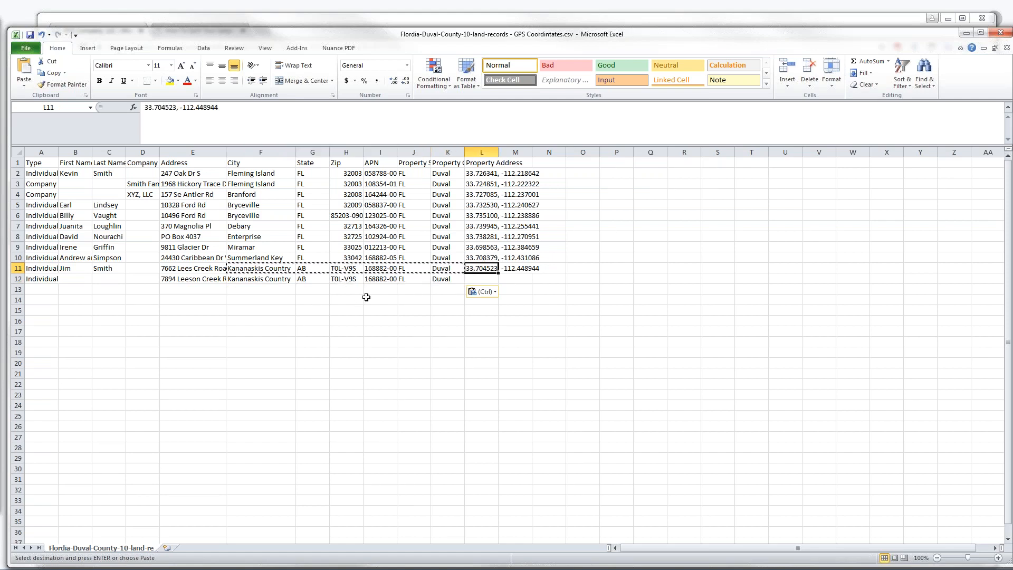
left_click(338, 278)
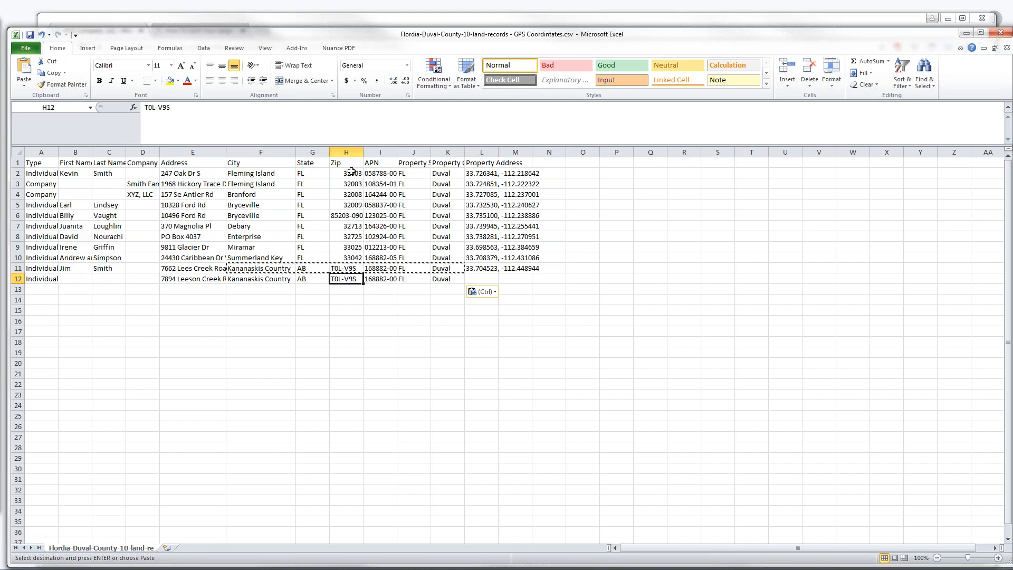
left_click(386, 282)
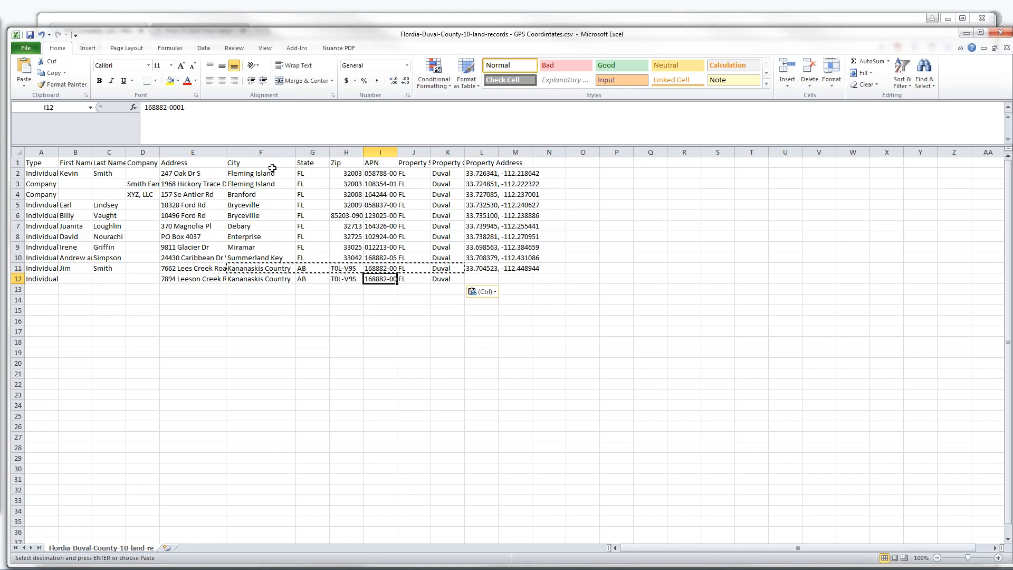
left_click(167, 107)
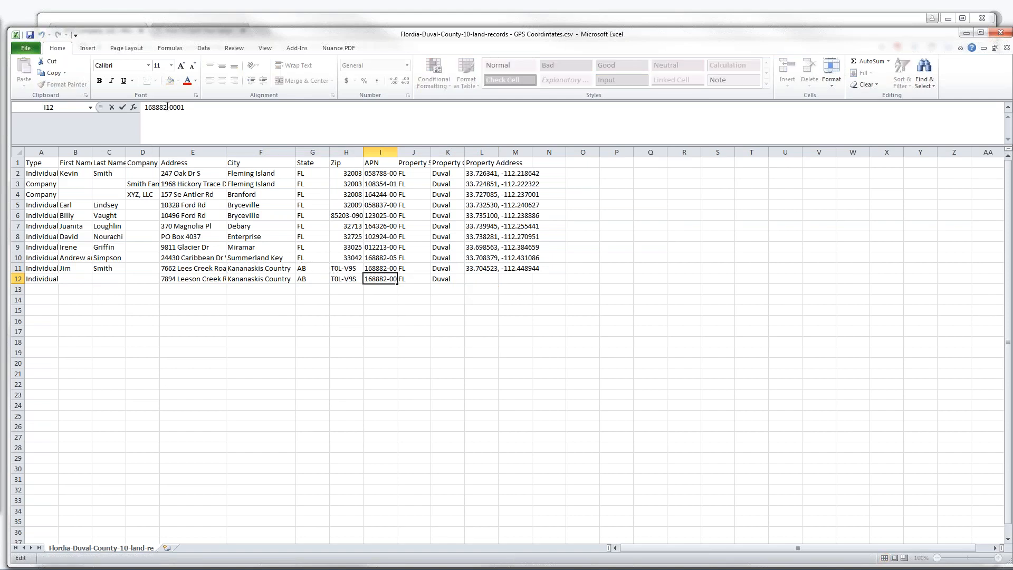
key("BackSpace")
key("BackSpace")
key("BackSpace")
type("873")
left_click(487, 280)
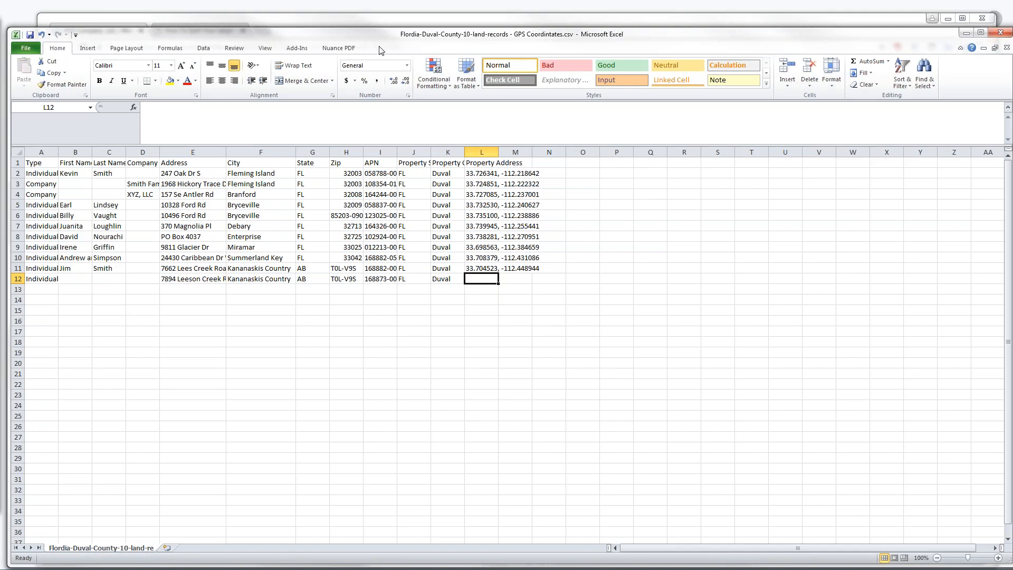
left_click_drag(376, 47, 3, 316)
left_click_drag(1, 229, 0, 156)
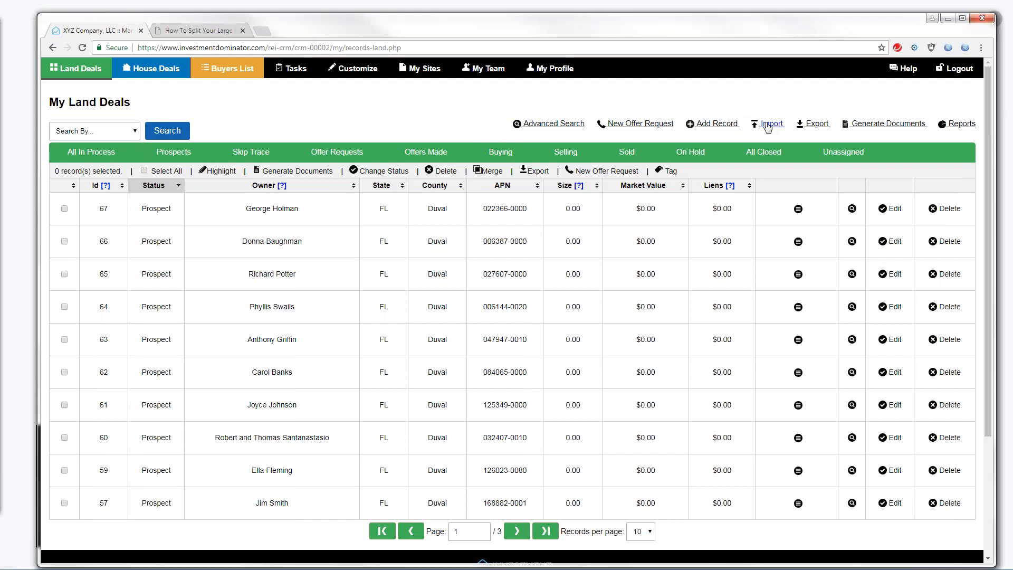
Import the edited 'Flordia-Duval-County-10-land-records - GPS Coordintates.csv' into My Land Deals
left_click(768, 124)
left_click(212, 290)
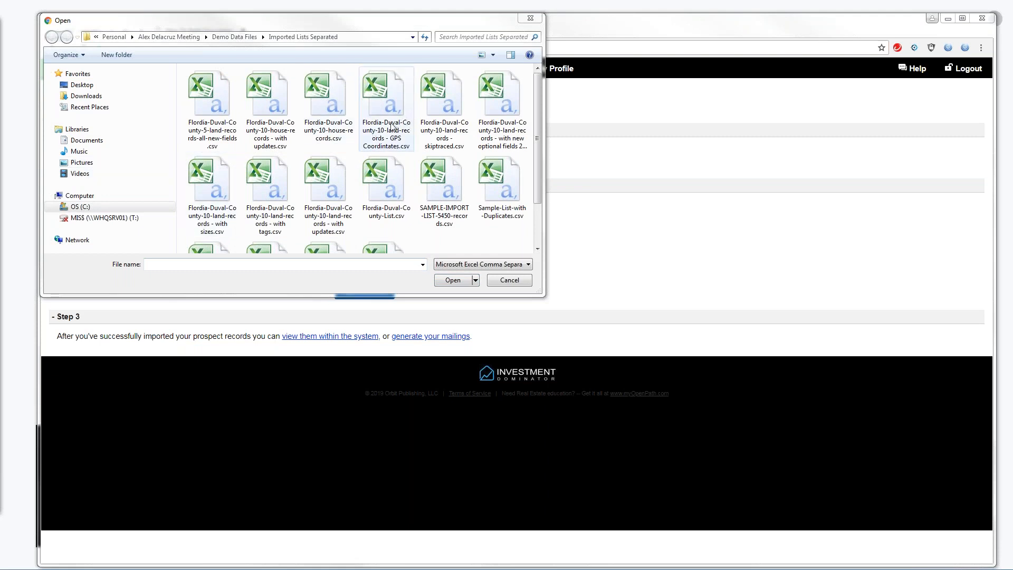
double_click(383, 131)
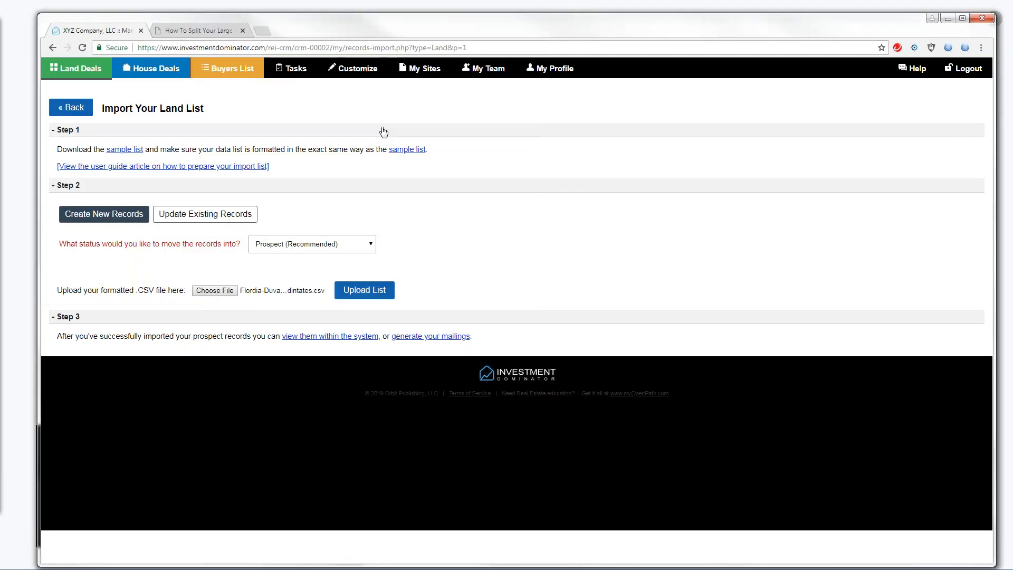
left_click(360, 296)
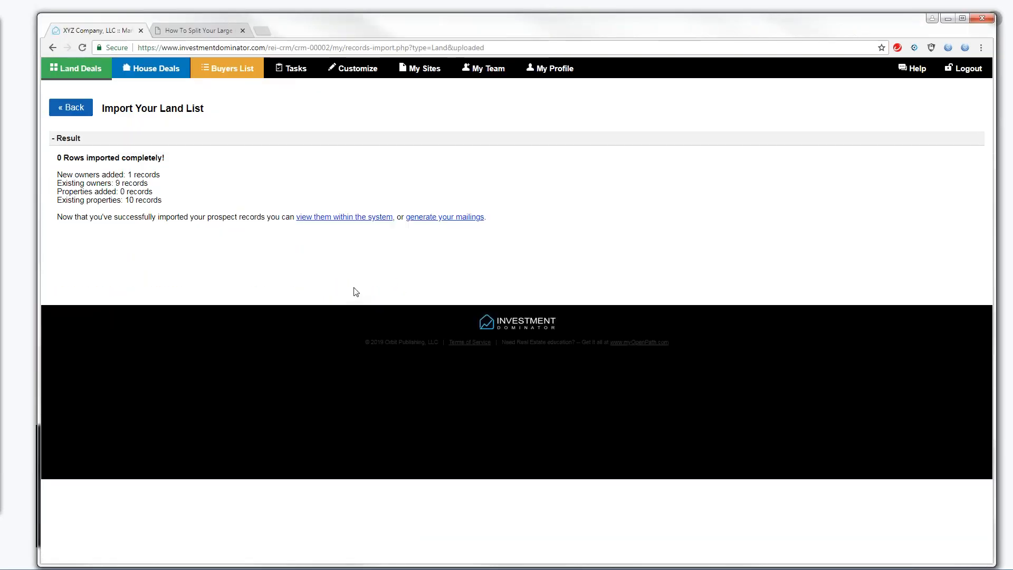